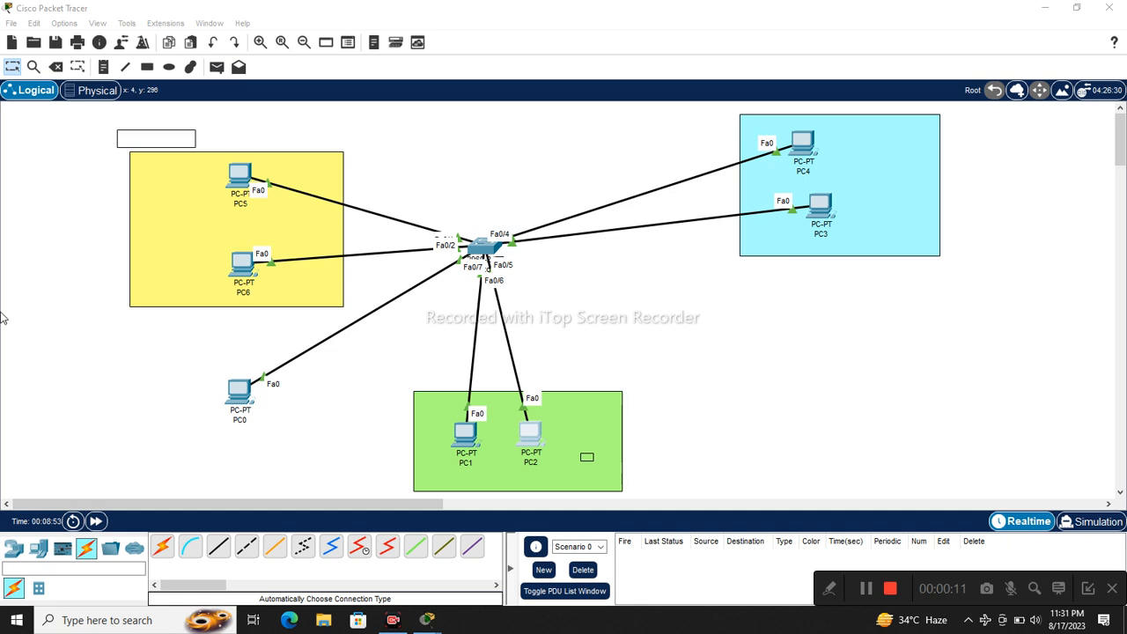
# Assign PC5 the static IPv4 address 10.0.0.1 with the default subnet mask and close its configuration.
pyautogui.click(240, 176)
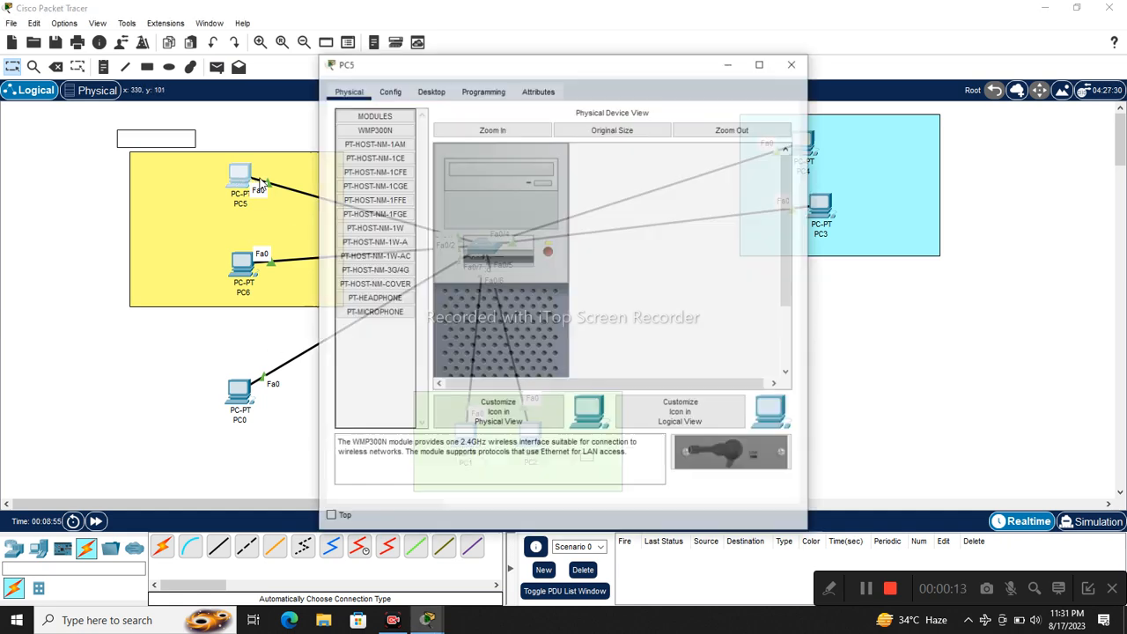
pyautogui.click(430, 90)
pyautogui.click(375, 139)
pyautogui.click(543, 188)
pyautogui.write('10.0.0.1')
pyautogui.hotkey('ctrl', 'a')
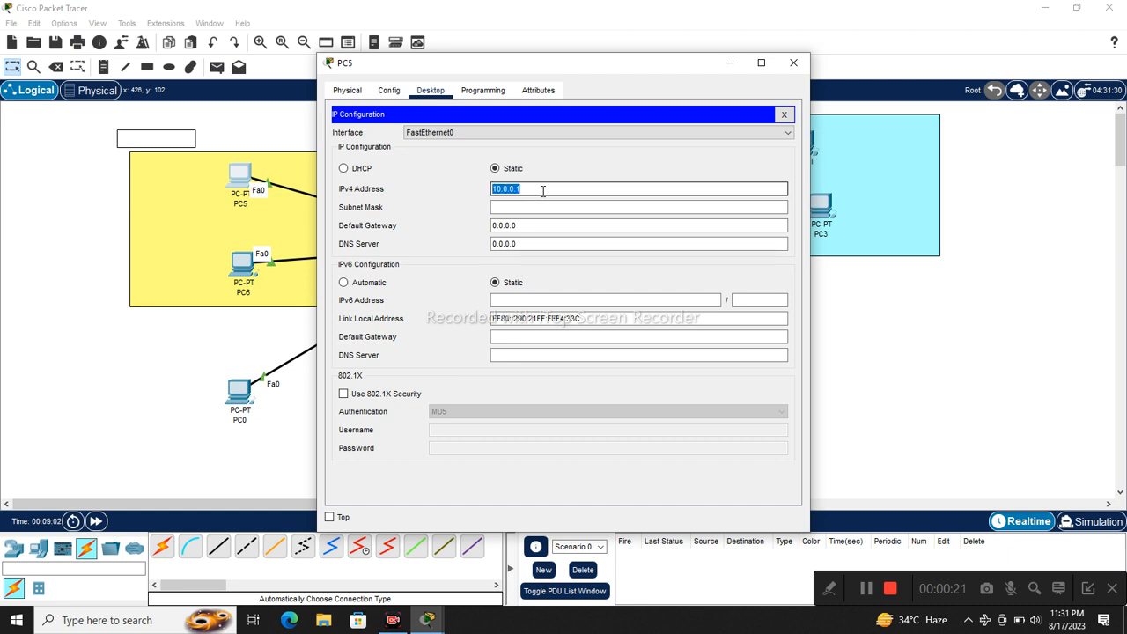
pyautogui.press('Tab')
pyautogui.click(783, 115)
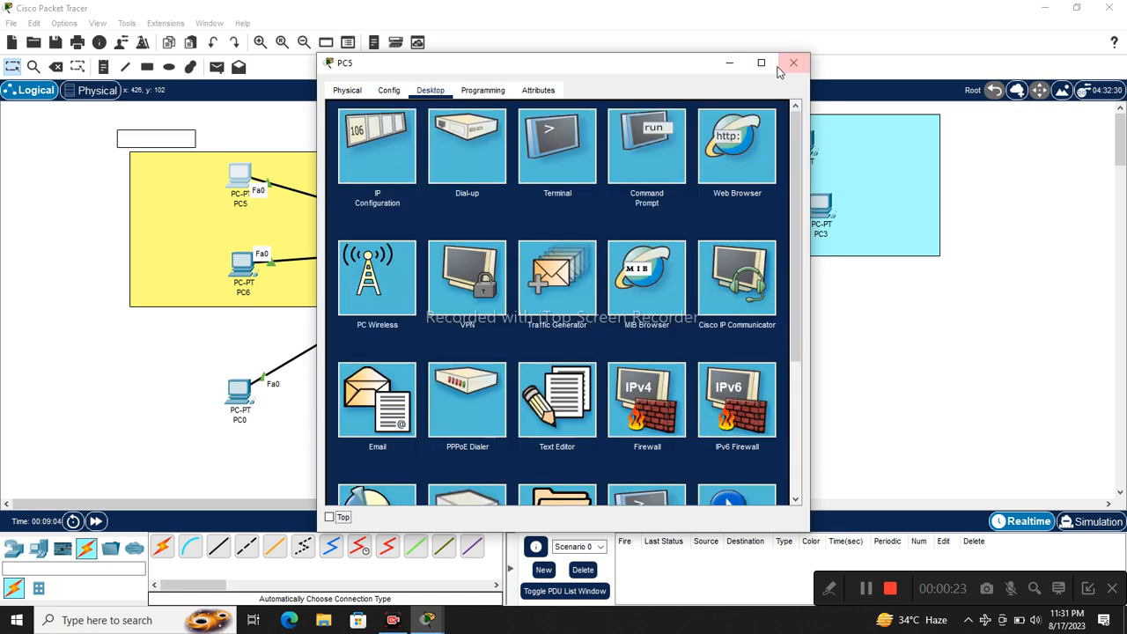
pyautogui.click(760, 63)
pyautogui.click(1119, 7)
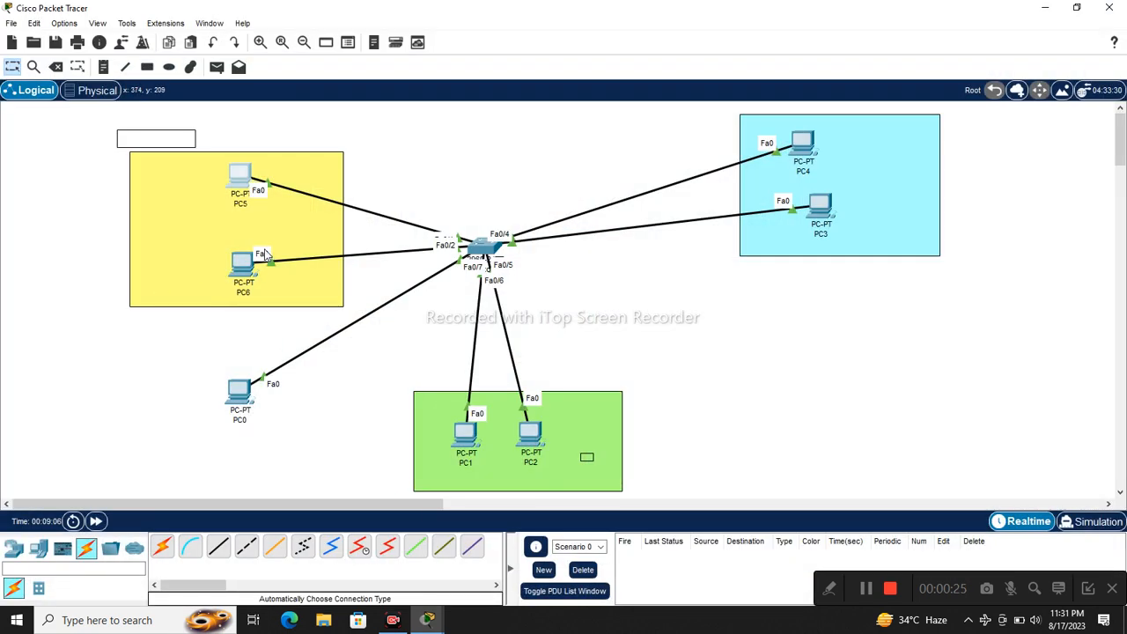
# Assign PC6 the static IPv4 address 10.0.0.2 with subnet mask 255.0.0.0 and close its configuration.
pyautogui.click(263, 255)
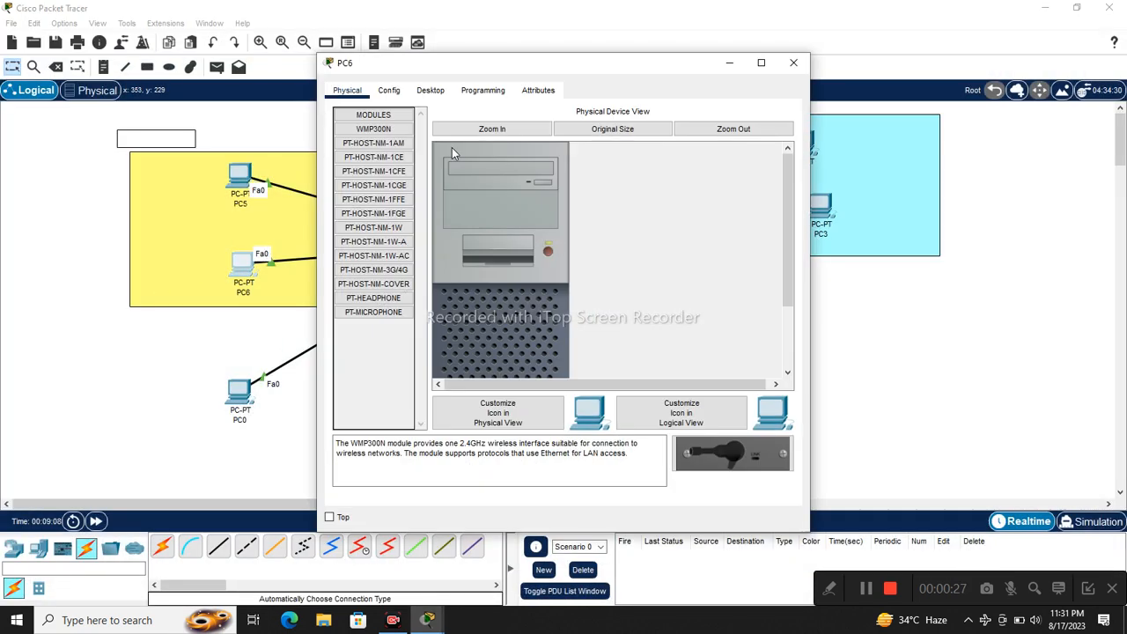
pyautogui.click(436, 92)
pyautogui.click(381, 146)
pyautogui.click(541, 189)
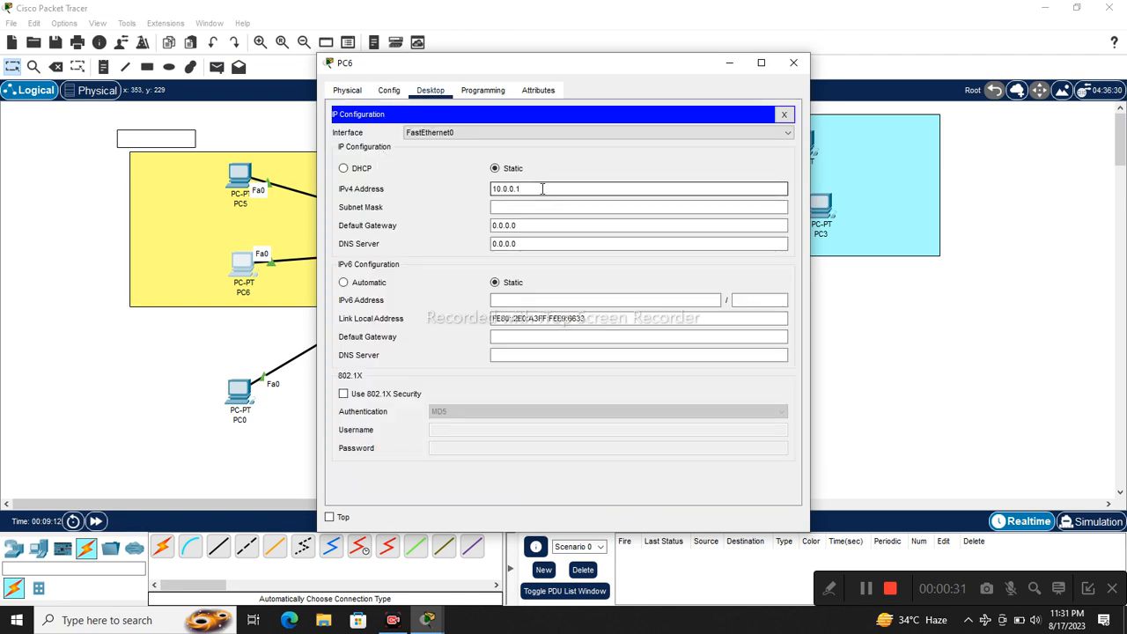
pyautogui.write('2')
pyautogui.press('Tab')
pyautogui.press('Tab')
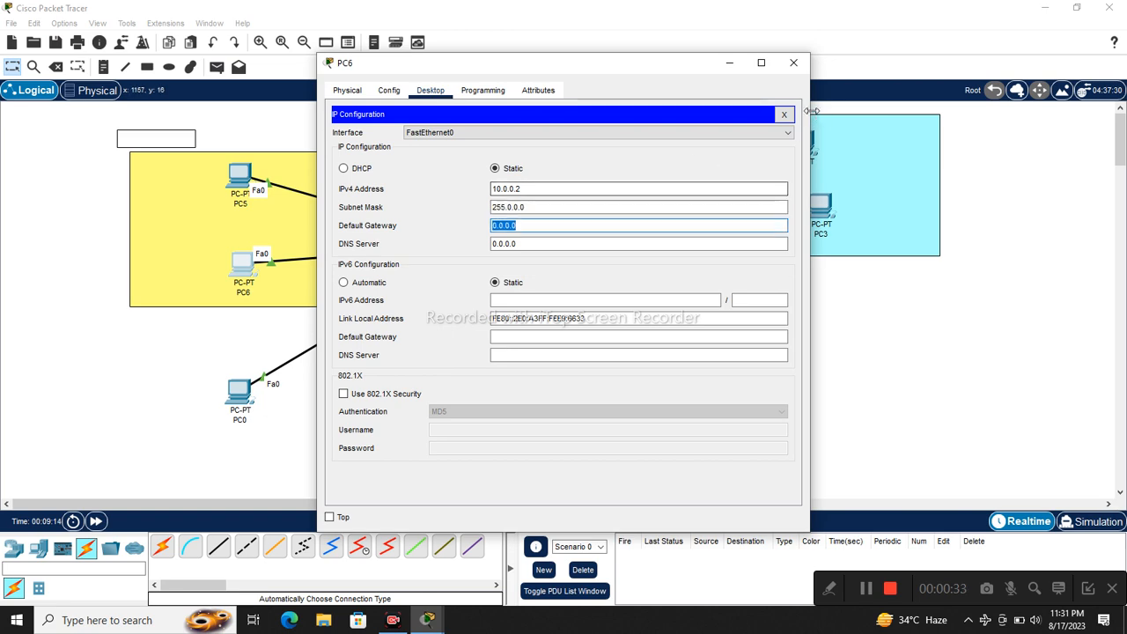
pyautogui.click(784, 114)
pyautogui.click(794, 63)
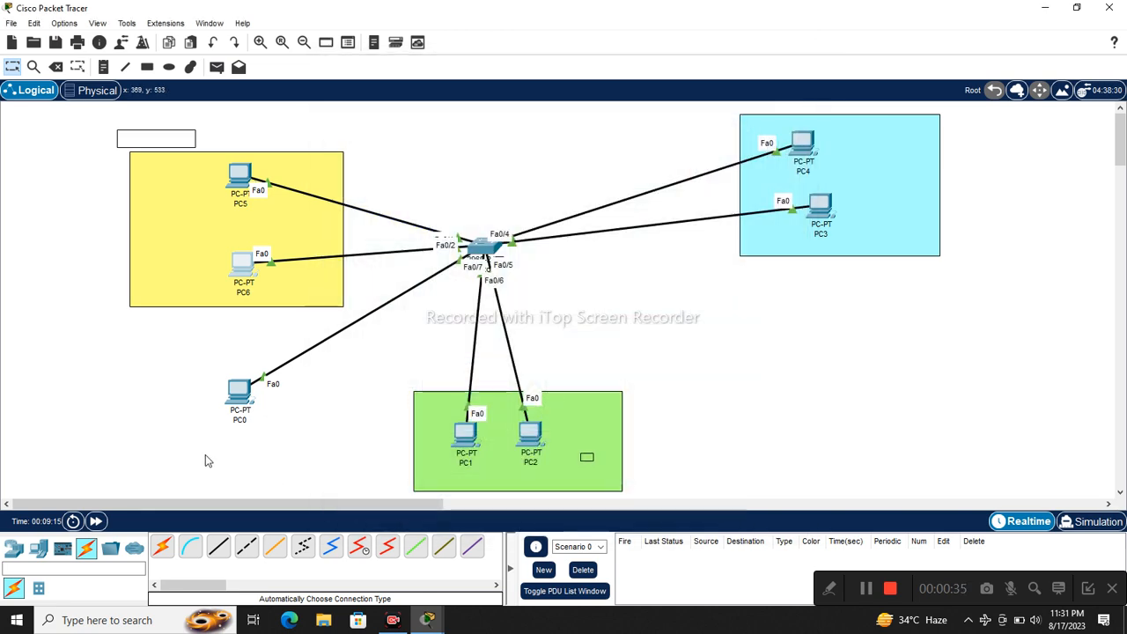
# Assign PC0 the static IPv4 address 10.0.0.3 with subnet mask 255.0.0.0 and close its configuration.
pyautogui.click(239, 394)
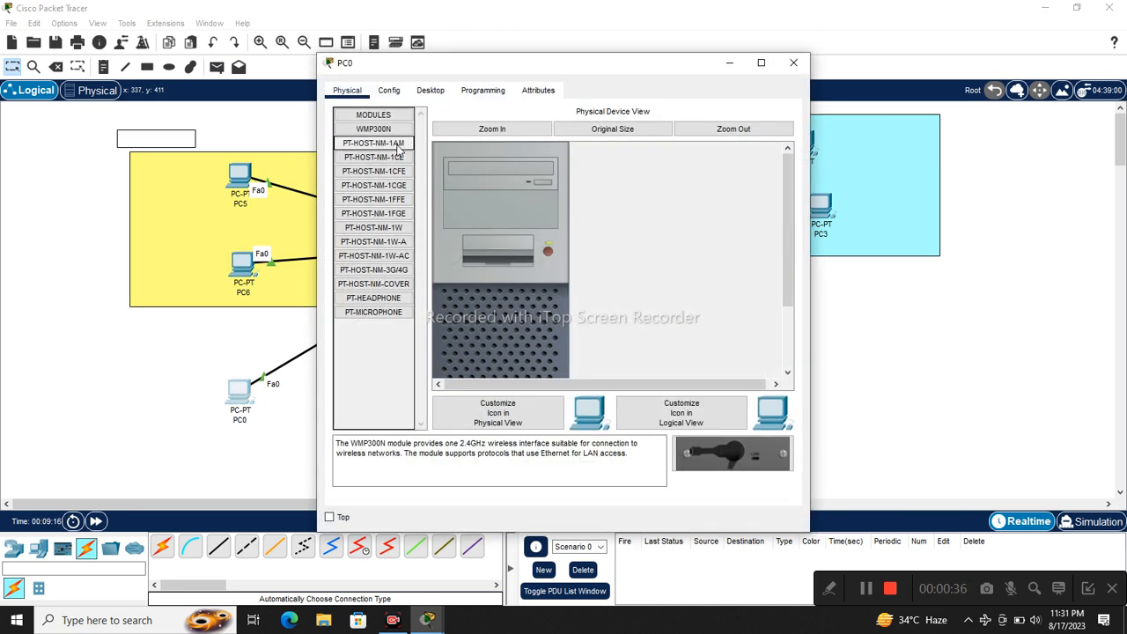
pyautogui.click(430, 91)
pyautogui.click(392, 156)
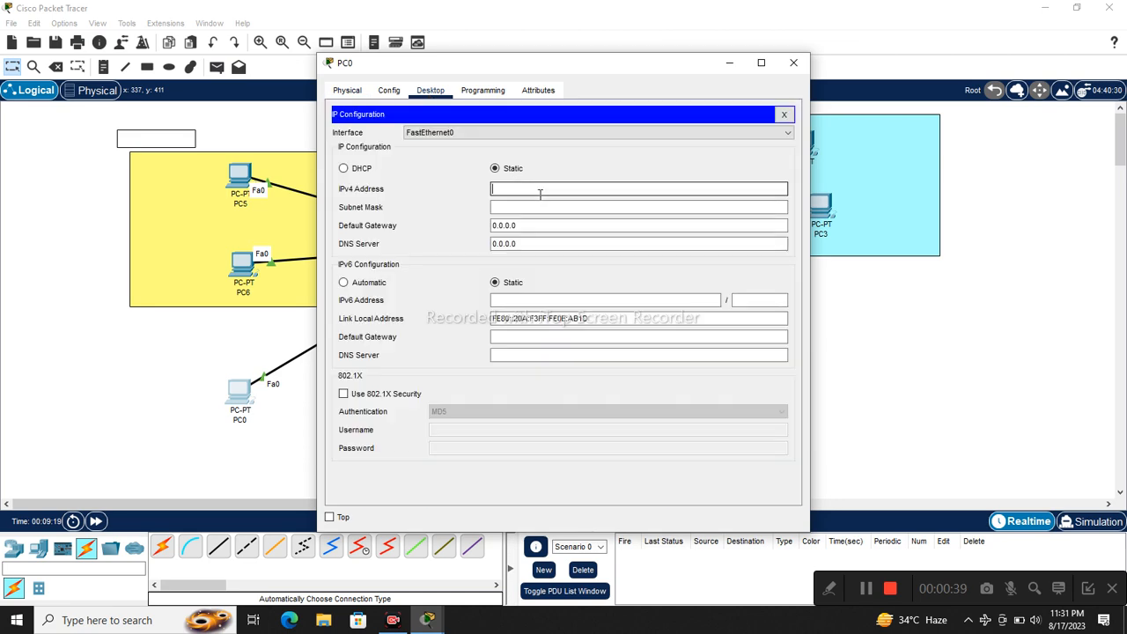
pyautogui.click(539, 194)
pyautogui.write('10.0.0.1')
pyautogui.press('Tab')
pyautogui.press('Tab')
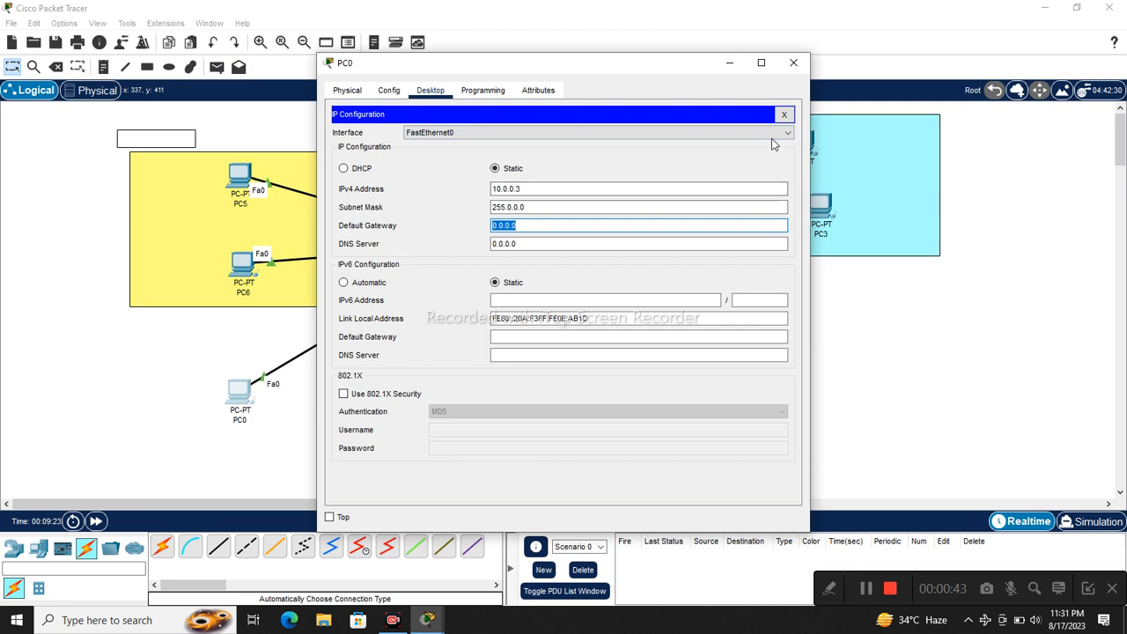
pyautogui.click(784, 116)
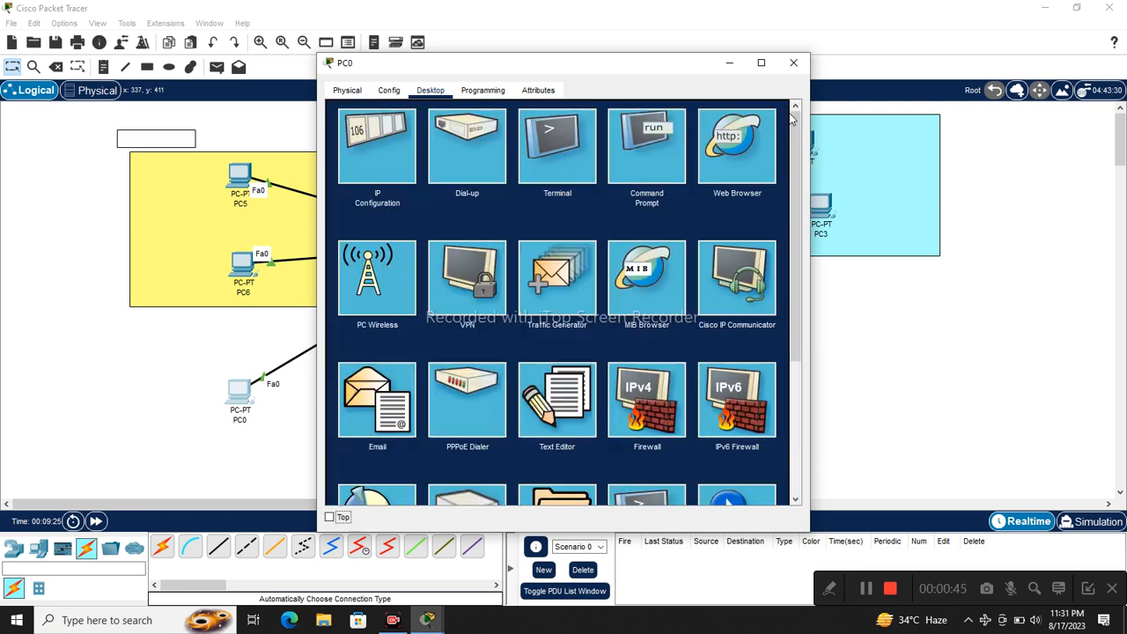
pyautogui.click(737, 68)
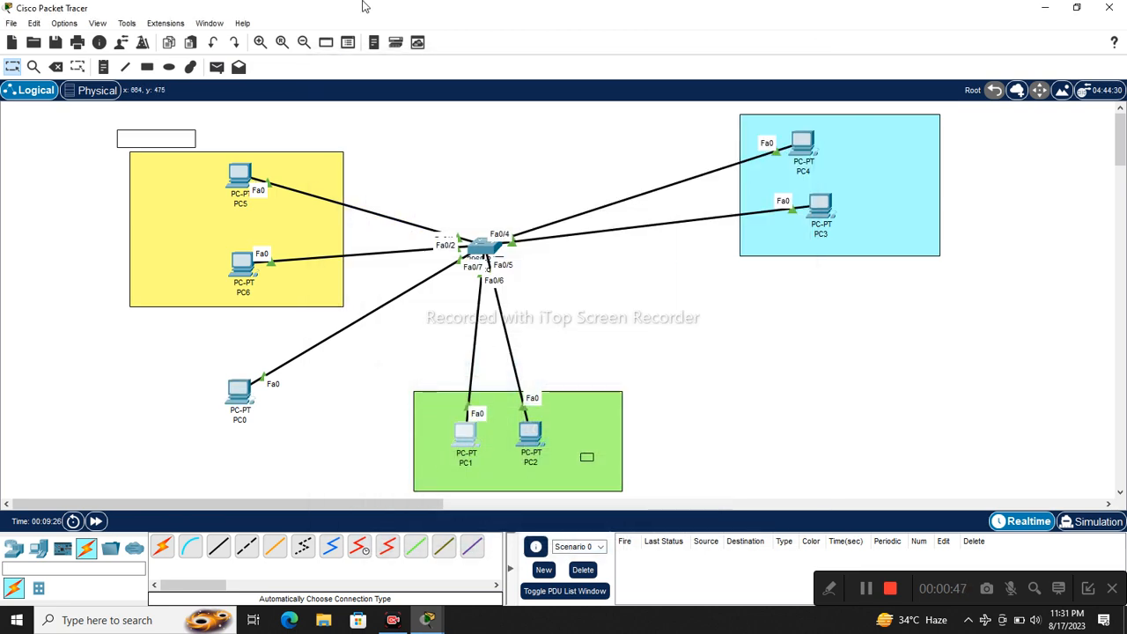
# Assign PC1 an unused static IPv4 address in the 10.0.0.x range with the default subnet mask and close its configuration.
pyautogui.click(464, 433)
pyautogui.click(431, 91)
pyautogui.scroll(2, 395, 147)
pyautogui.click(395, 147)
pyautogui.click(519, 188)
pyautogui.write('10.0.0.14')
pyautogui.press('Tab')
pyautogui.press('Tab')
pyautogui.click(784, 114)
pyautogui.click(793, 62)
# Assign PC2 the static IPv4 address 10.0.0.5 with subnet mask 255.0.0.0 and close its configuration.
pyautogui.click(529, 429)
pyautogui.click(431, 90)
pyautogui.click(414, 148)
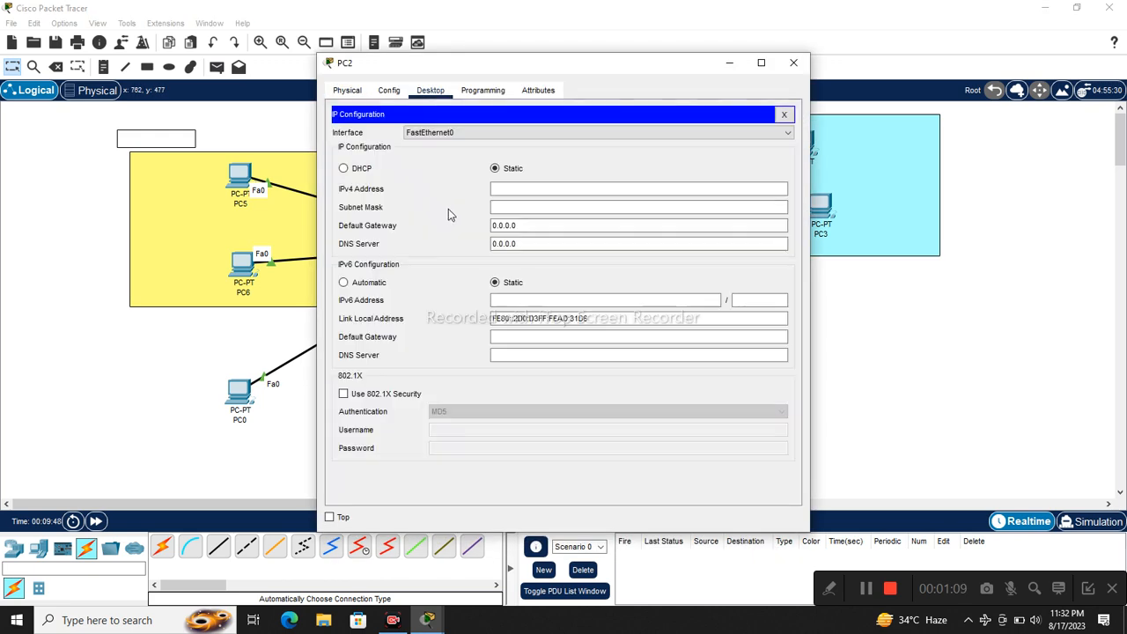
pyautogui.write('10.0.0.5')
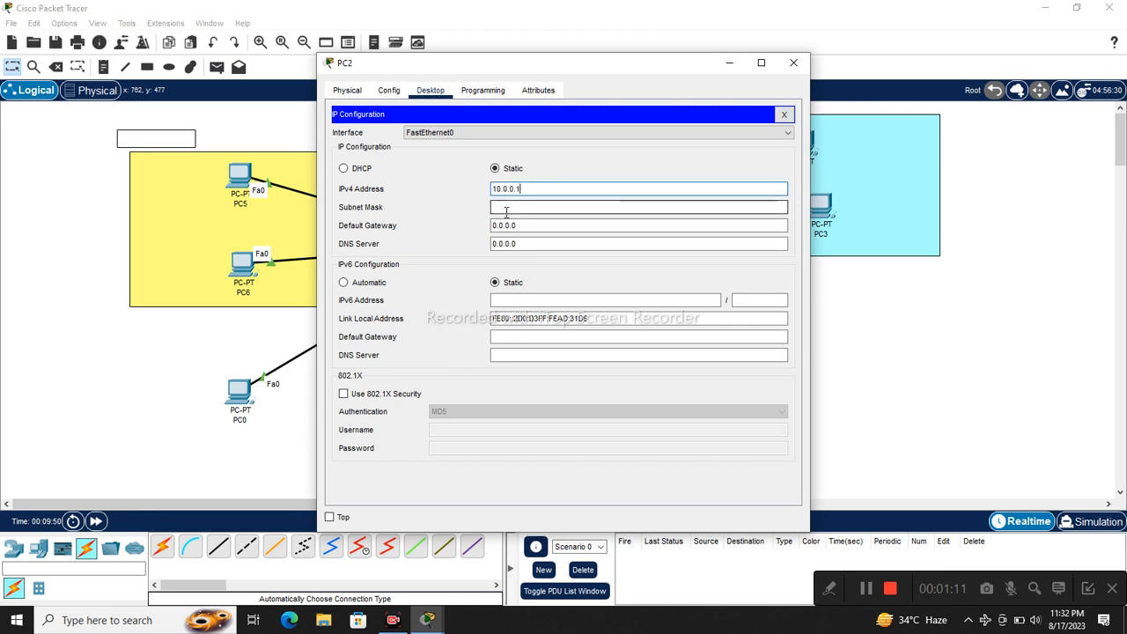
pyautogui.press('Tab')
pyautogui.press('Tab')
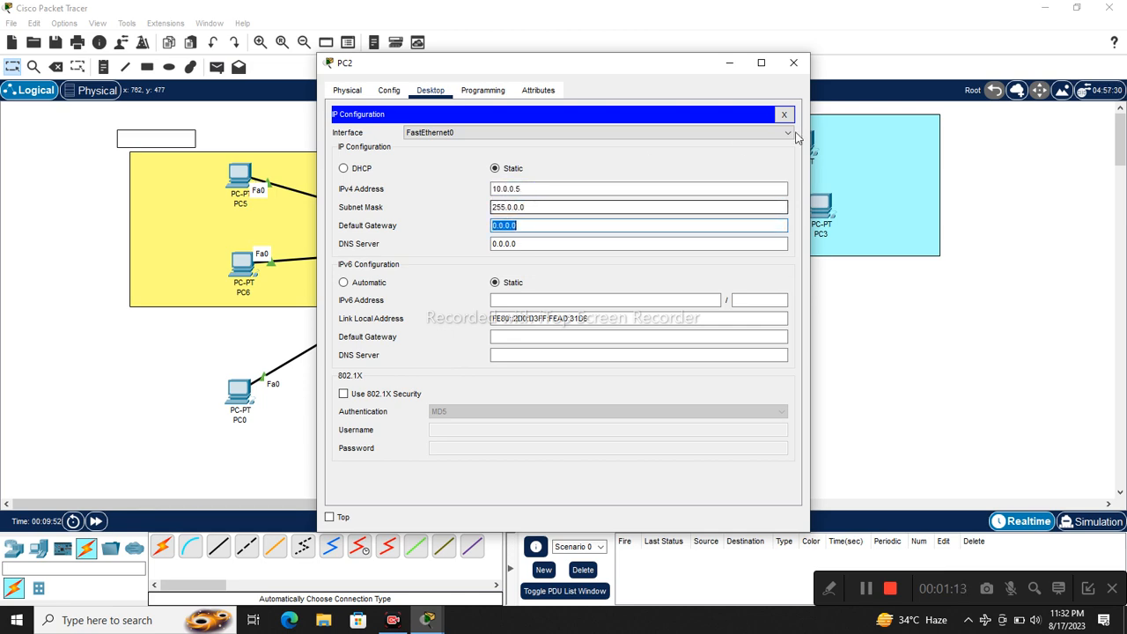
pyautogui.click(784, 114)
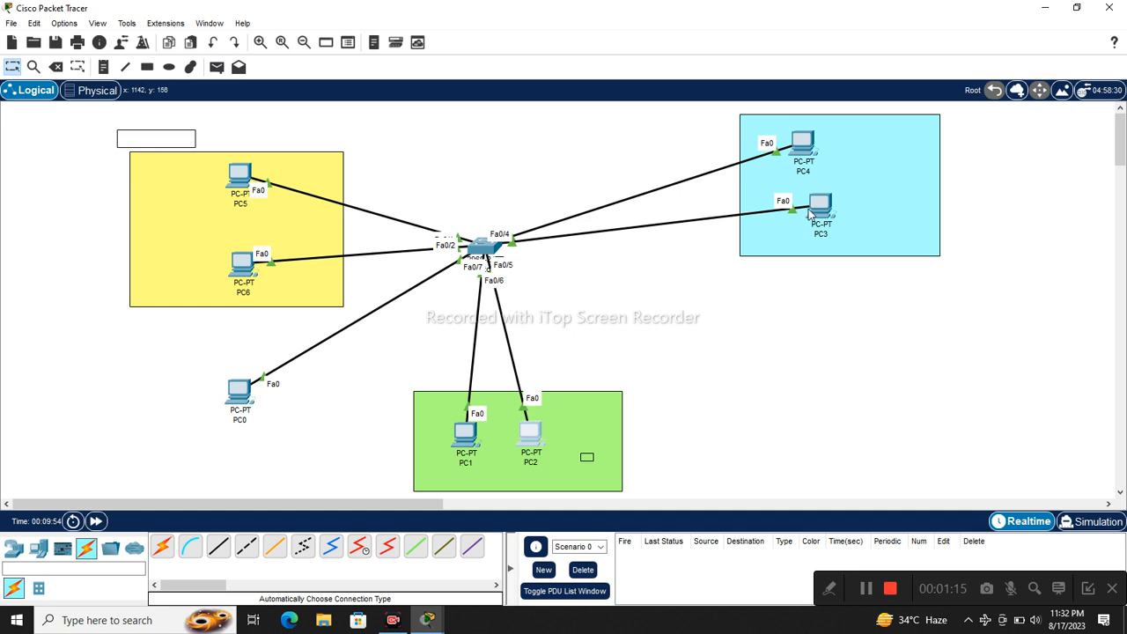
# Assign PC3 an unused static IPv4 address in the 10.0.0.x range with the default subnet mask and close its configuration.
pyautogui.click(818, 207)
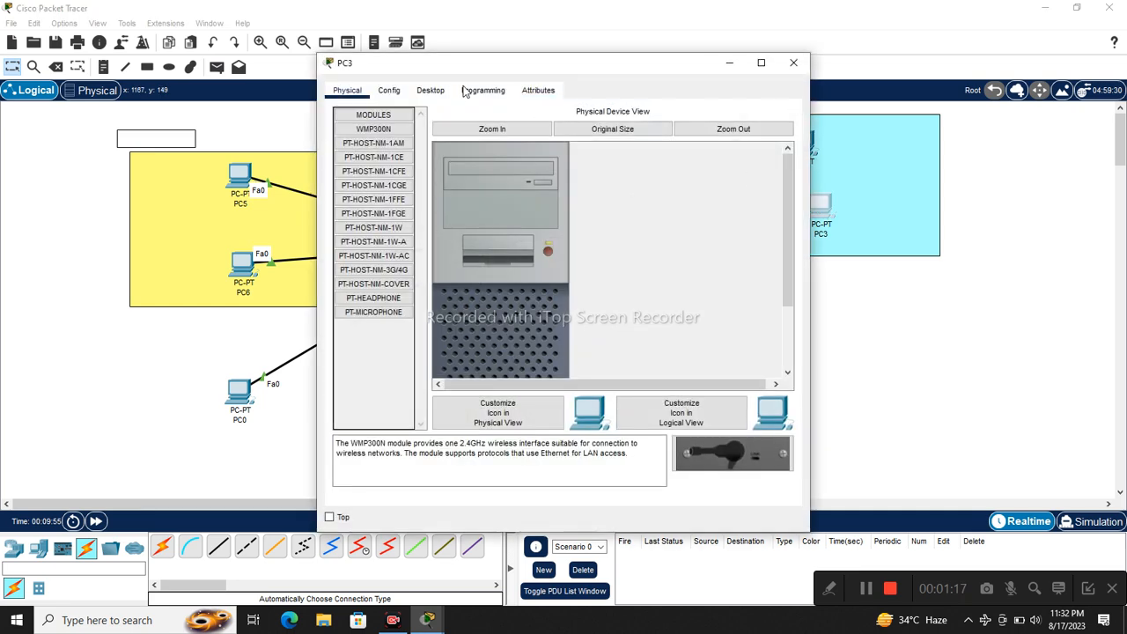
pyautogui.click(430, 90)
pyautogui.click(379, 141)
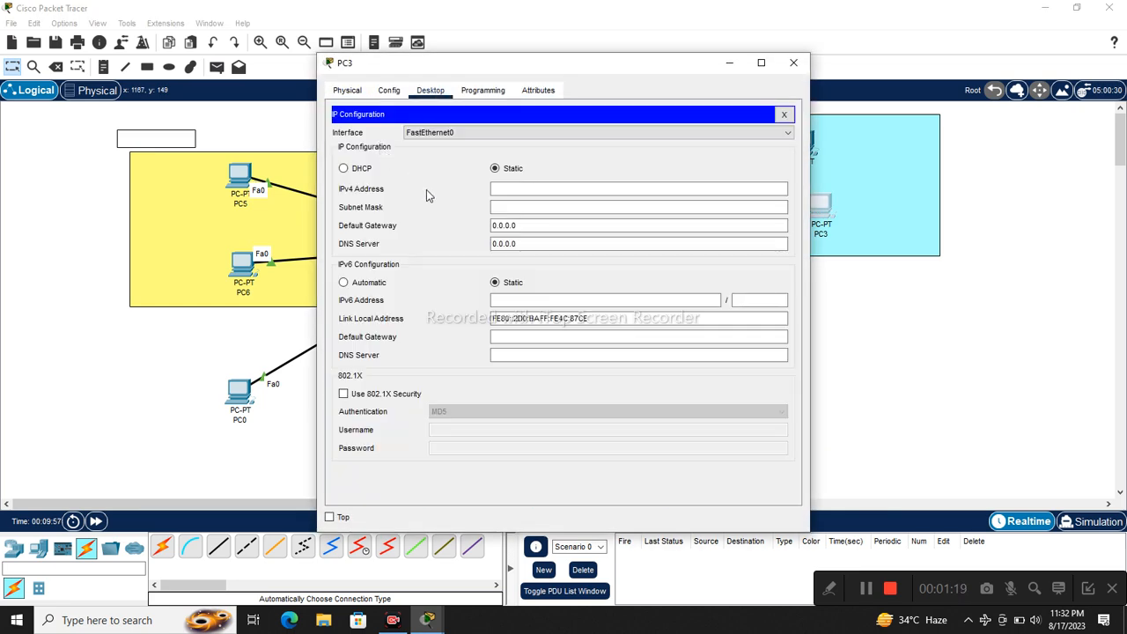
pyautogui.click(518, 189)
pyautogui.write('10.0.0.1')
pyautogui.press('Tab')
pyautogui.press('Tab')
pyautogui.click(784, 114)
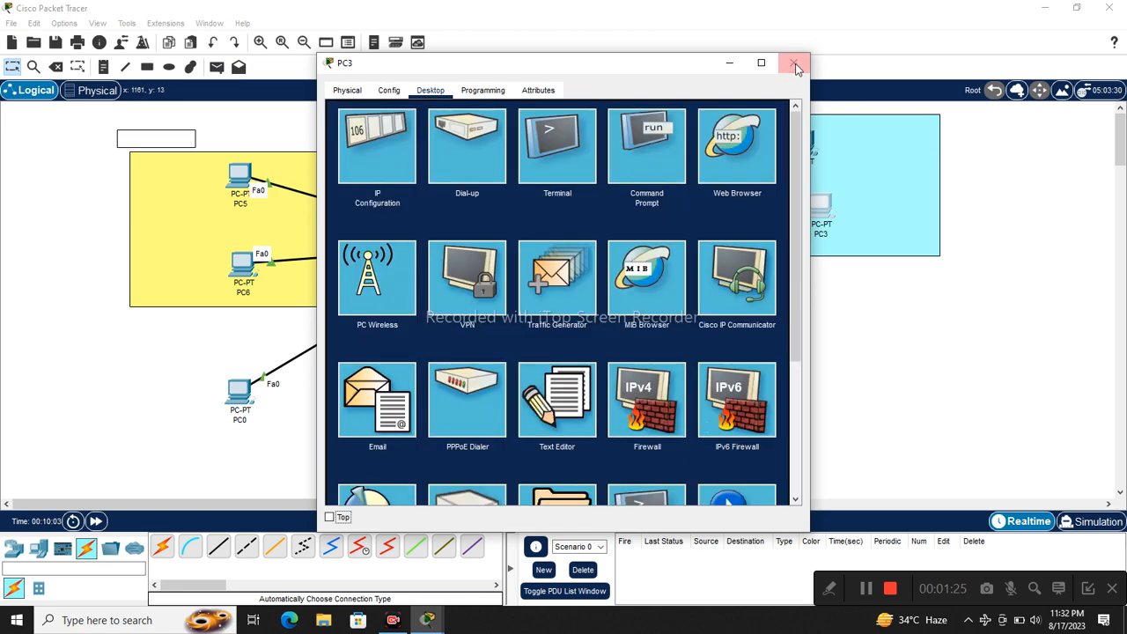
pyautogui.click(795, 64)
# Assign PC4 the static IPv4 address 10.0.0.8 with subnet mask 255.0.0.0 and close its configuration.
pyautogui.click(797, 141)
pyautogui.click(445, 90)
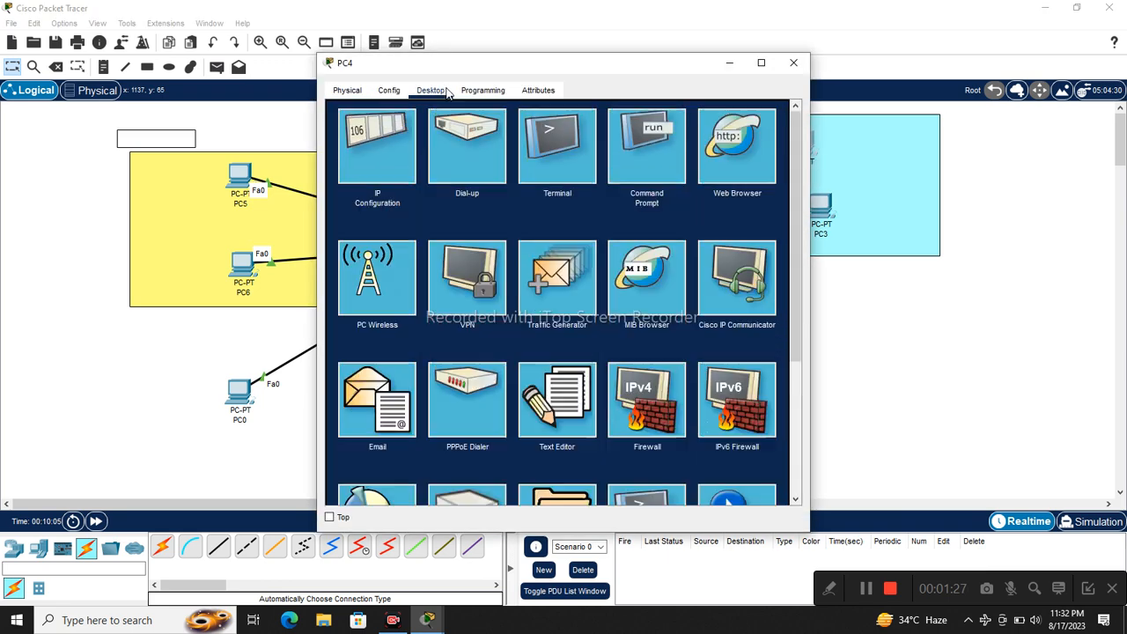
pyautogui.click(377, 140)
pyautogui.click(544, 190)
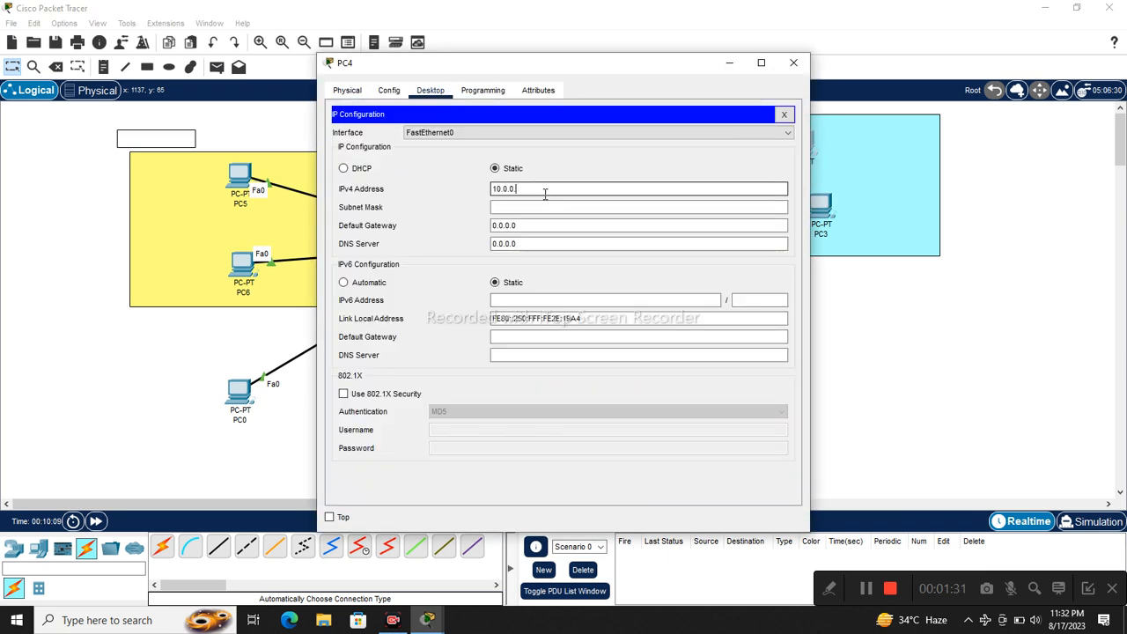
pyautogui.write('10.0.0.8')
pyautogui.press('Tab')
pyautogui.press('Tab')
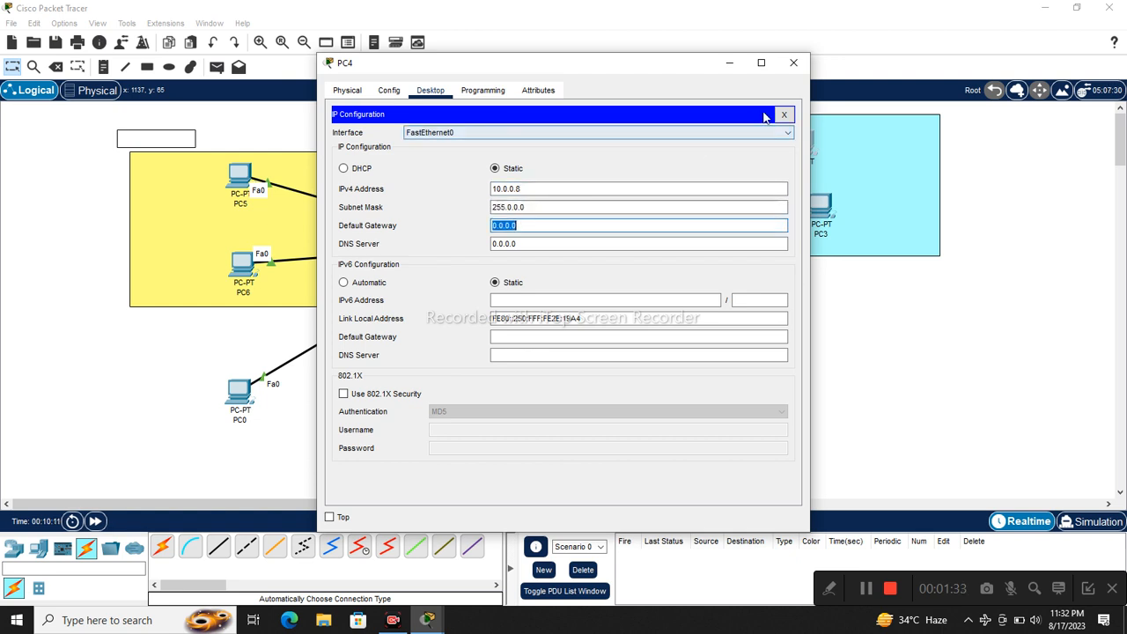
pyautogui.click(785, 115)
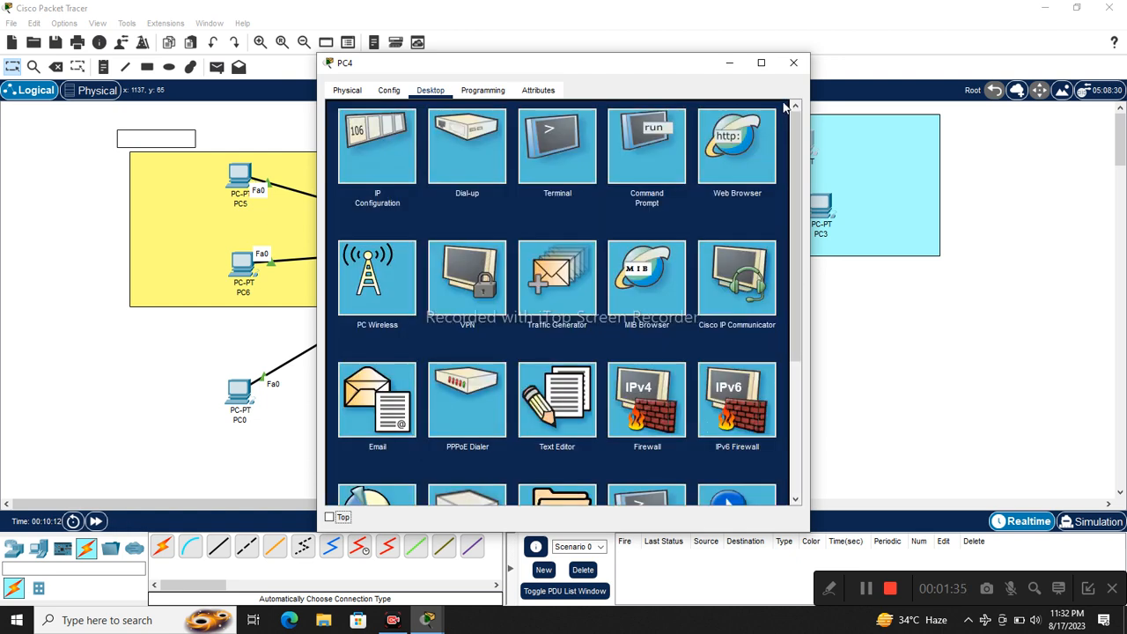
pyautogui.click(794, 63)
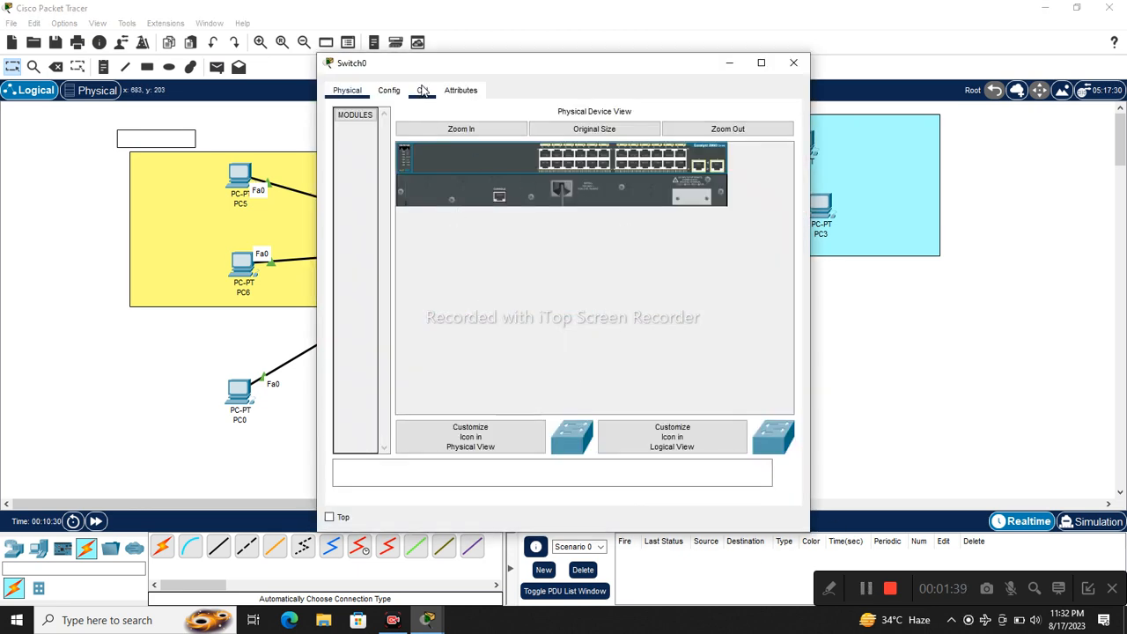
# Open Switch0's command line in a maximized window and enter privileged EXEC mode with the enable command.
pyautogui.click(423, 90)
pyautogui.click(760, 63)
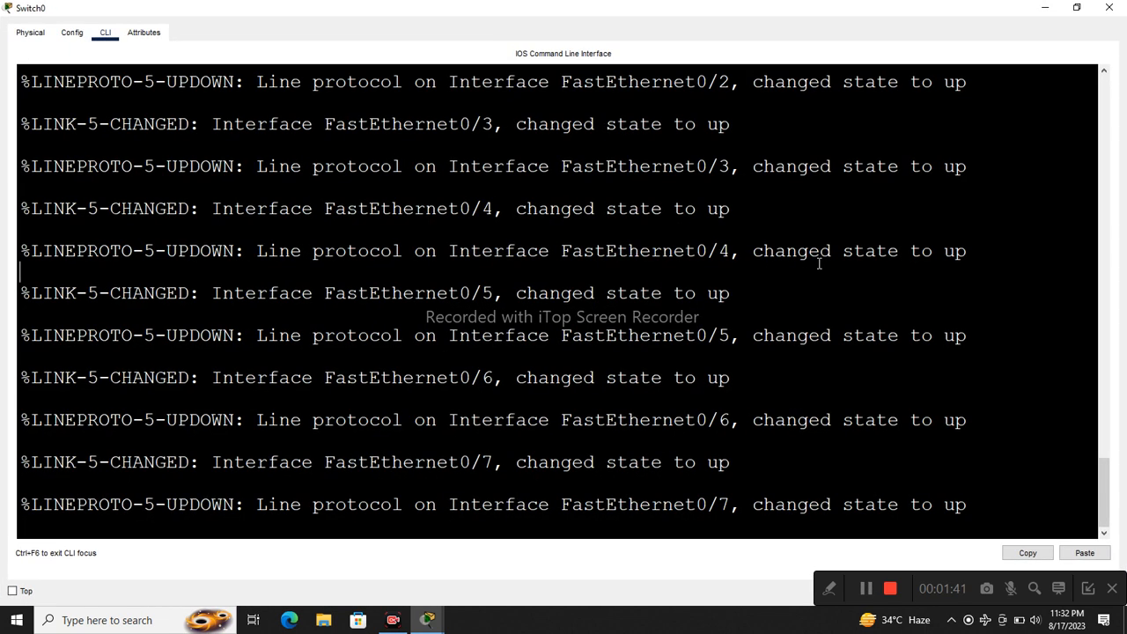
pyautogui.press('Return')
pyautogui.press('Return')
pyautogui.press('Return')
pyautogui.press('Return')
pyautogui.press('Return')
pyautogui.press('Return')
pyautogui.press('Return')
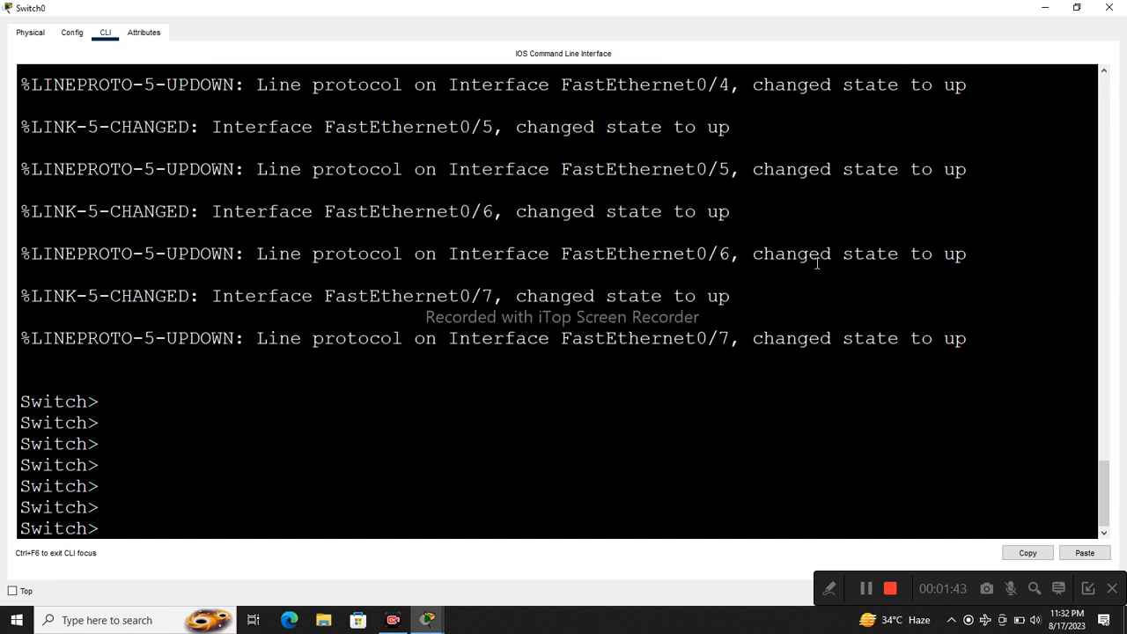
pyautogui.write('en')
pyautogui.press('Tab')
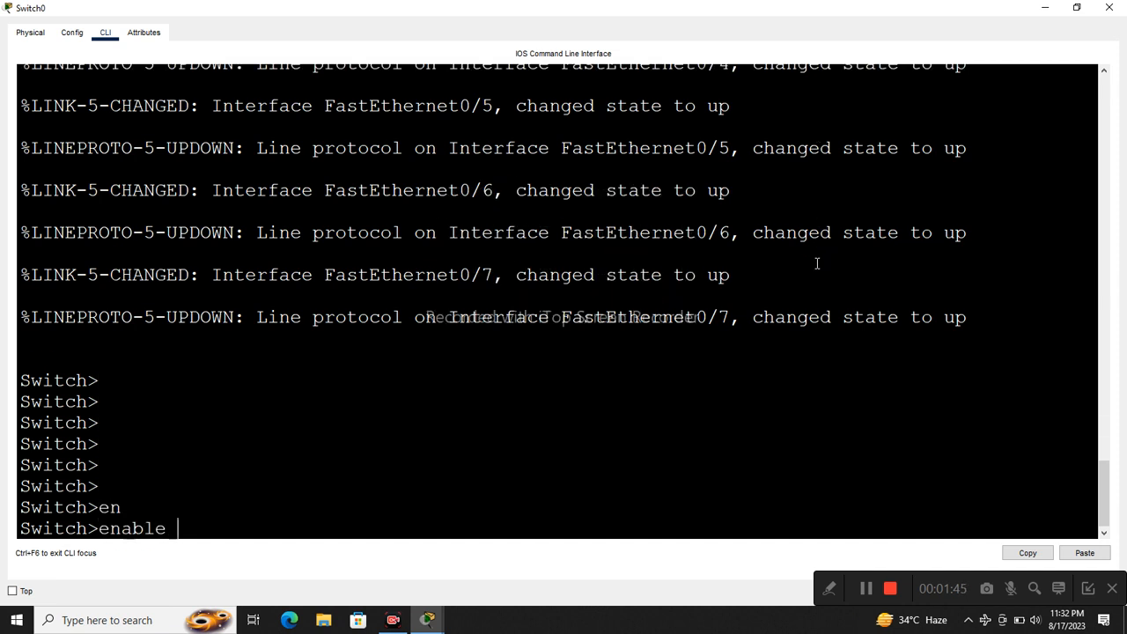
pyautogui.press('Return')
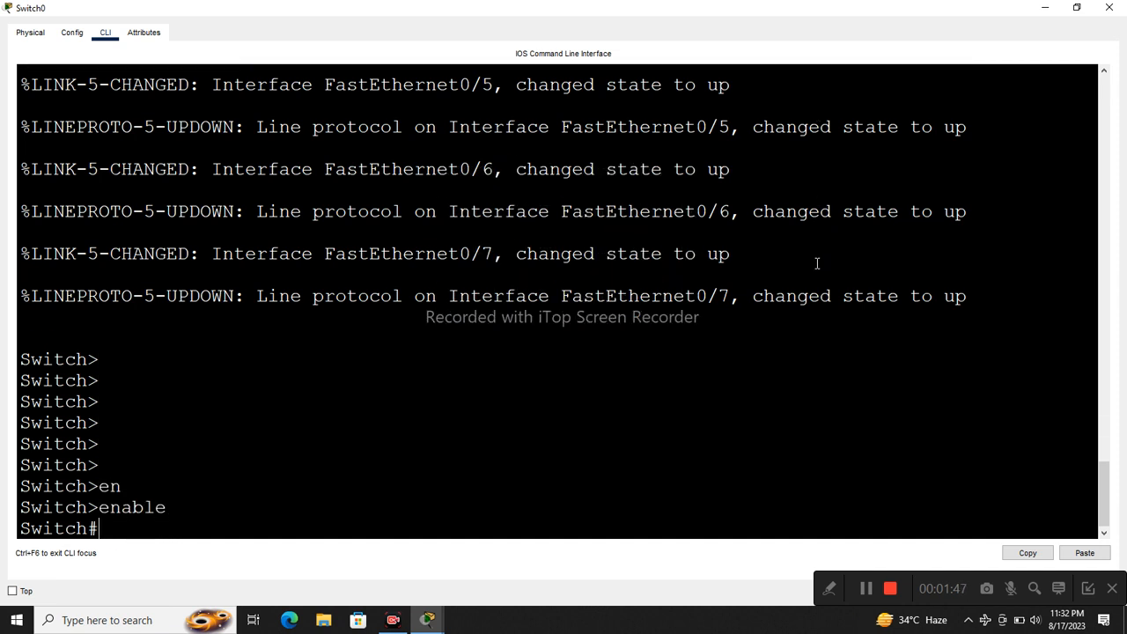
pyautogui.press('Return')
pyautogui.press('Return')
pyautogui.press('Return')
pyautogui.write('conf t')
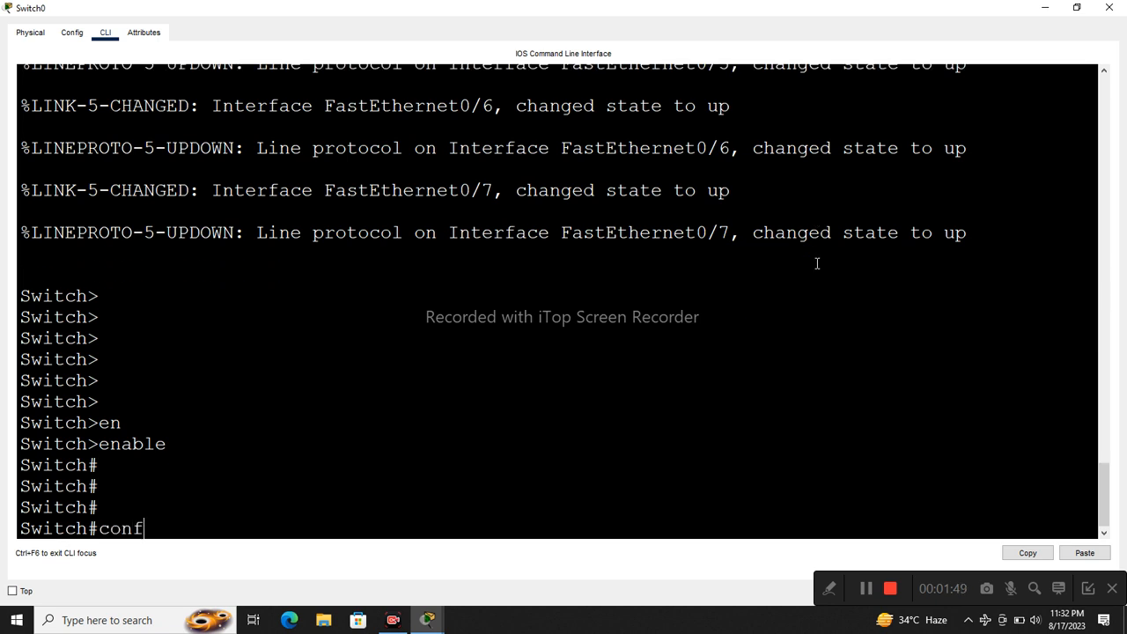
pyautogui.press('Return')
pyautogui.press('Return')
pyautogui.press('Return')
pyautogui.press('Return')
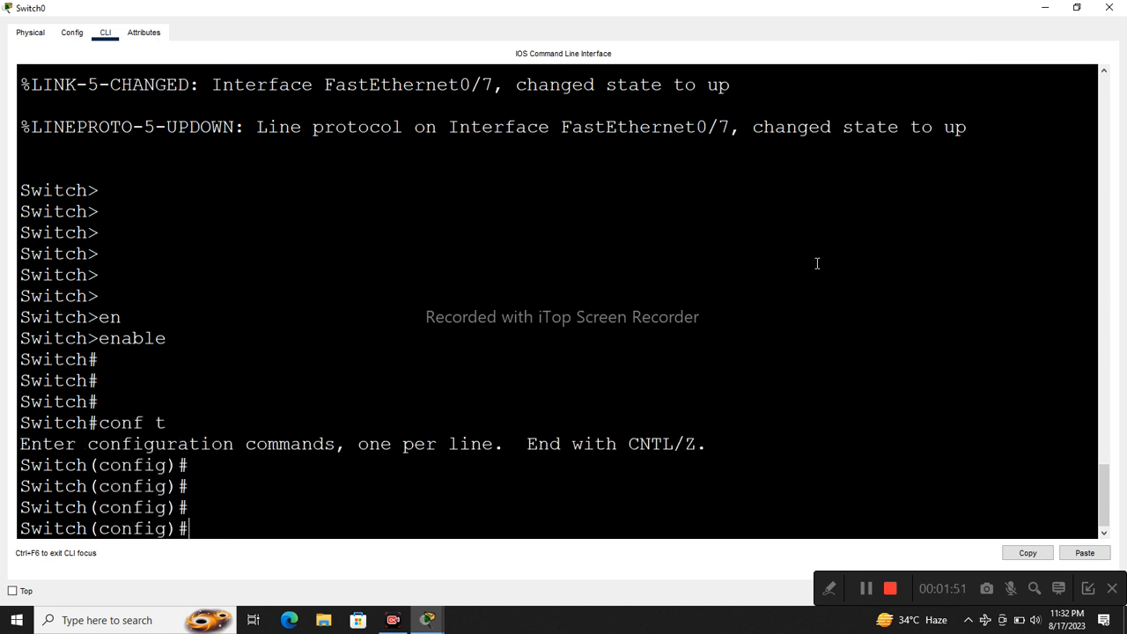
pyautogui.hotkey('ctrl', 'z')
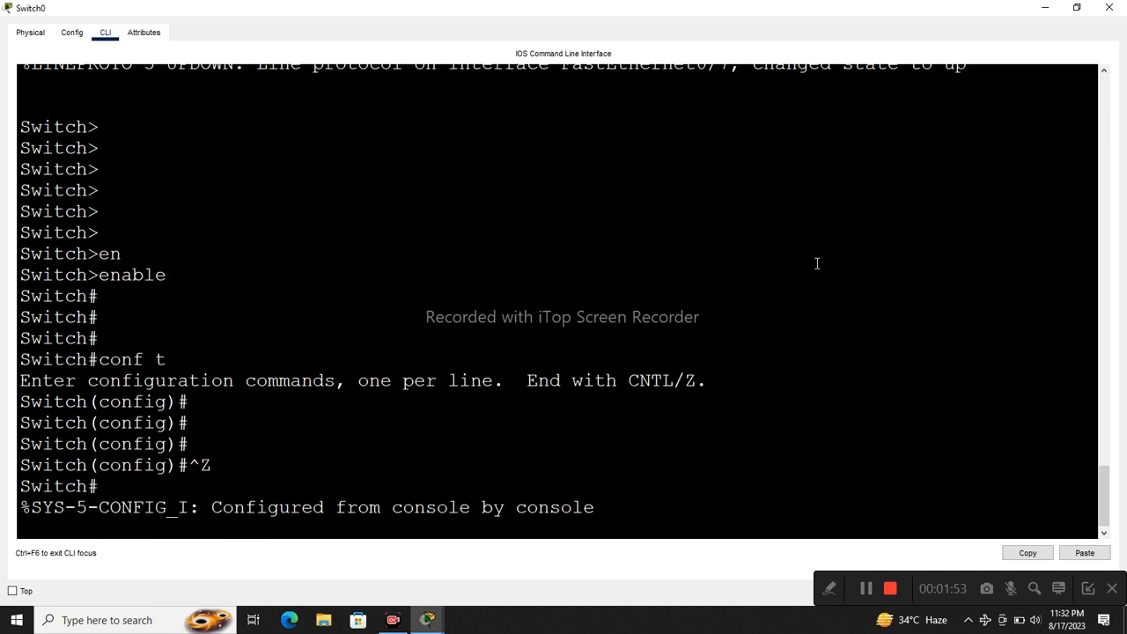
# Display the switch's MAC address table with the show mac-address-table command and minimize the switch window.
pyautogui.press('Return')
pyautogui.press('Return')
pyautogui.press('Return')
pyautogui.write('show ma')
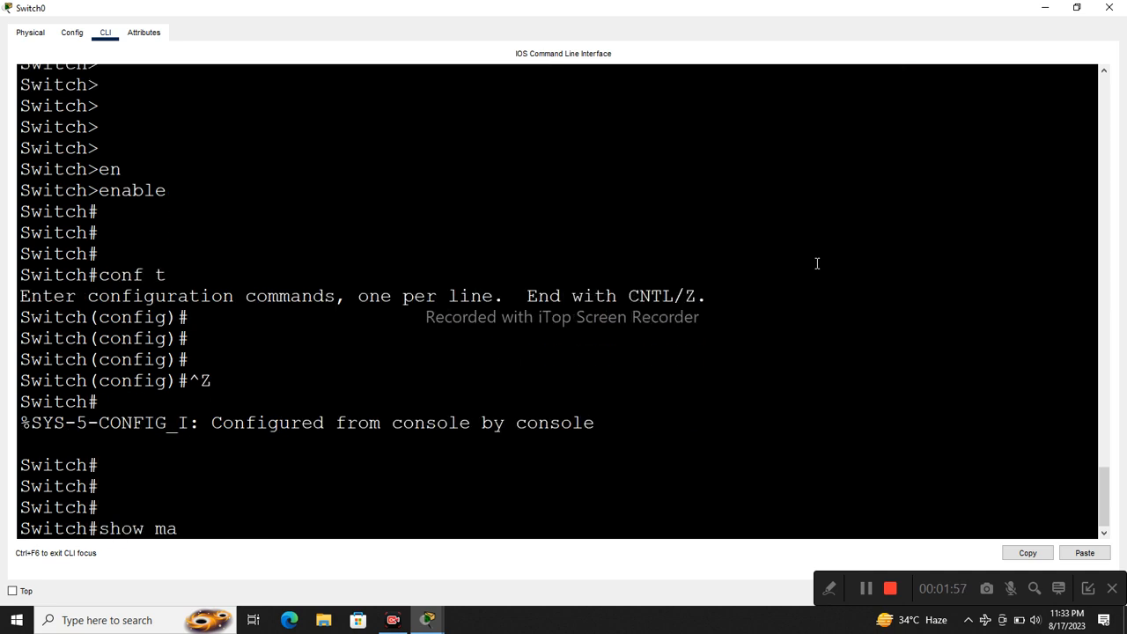
pyautogui.press('Tab')
pyautogui.write('c')
pyautogui.press('Tab')
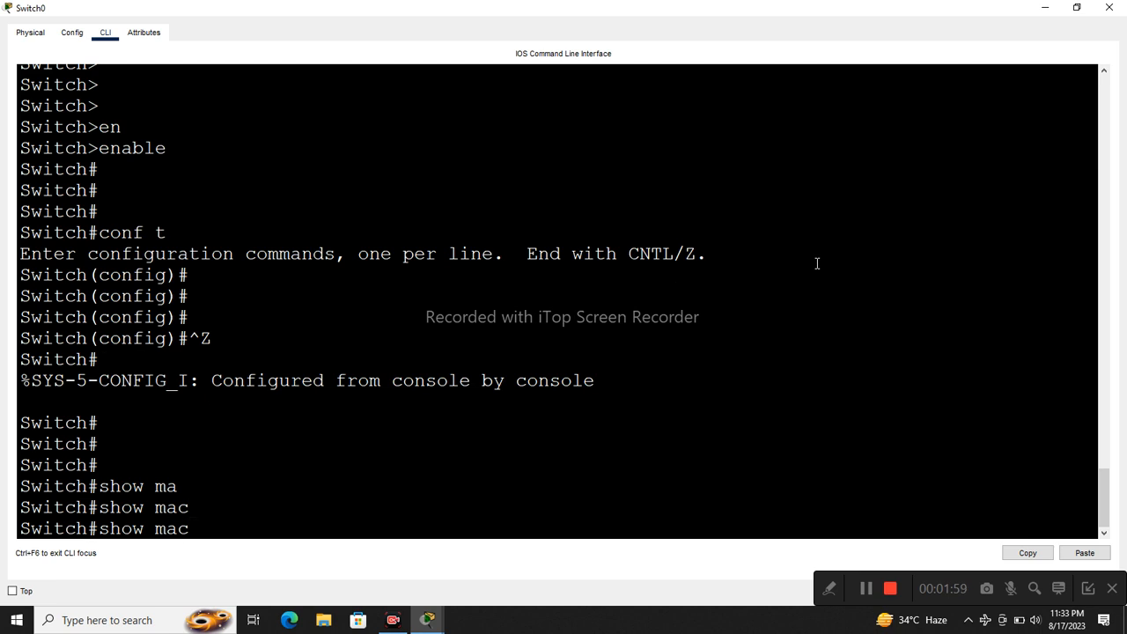
pyautogui.write('?')
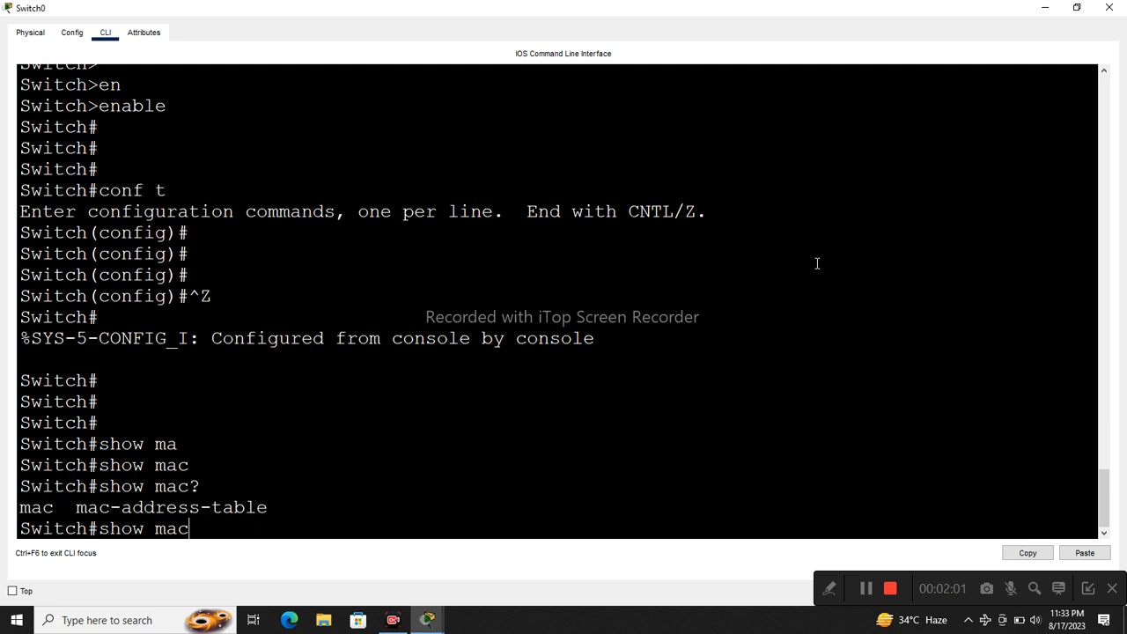
pyautogui.write('-add')
pyautogui.press('Tab')
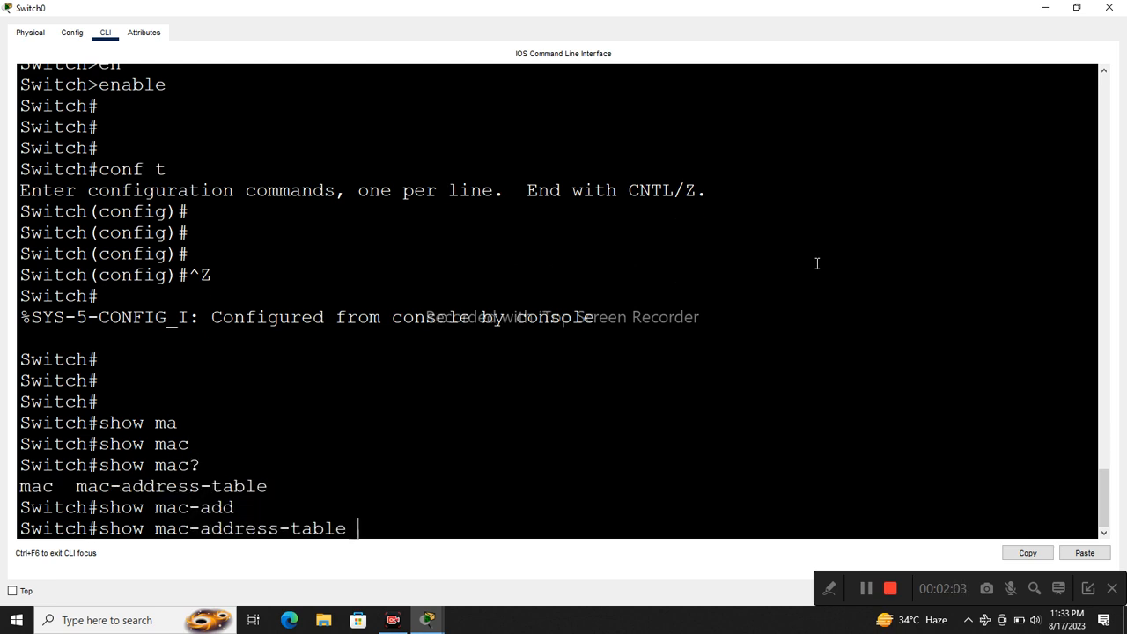
pyautogui.press('Return')
pyautogui.press('Return')
pyautogui.press('Return')
pyautogui.press('Return')
pyautogui.press('Return')
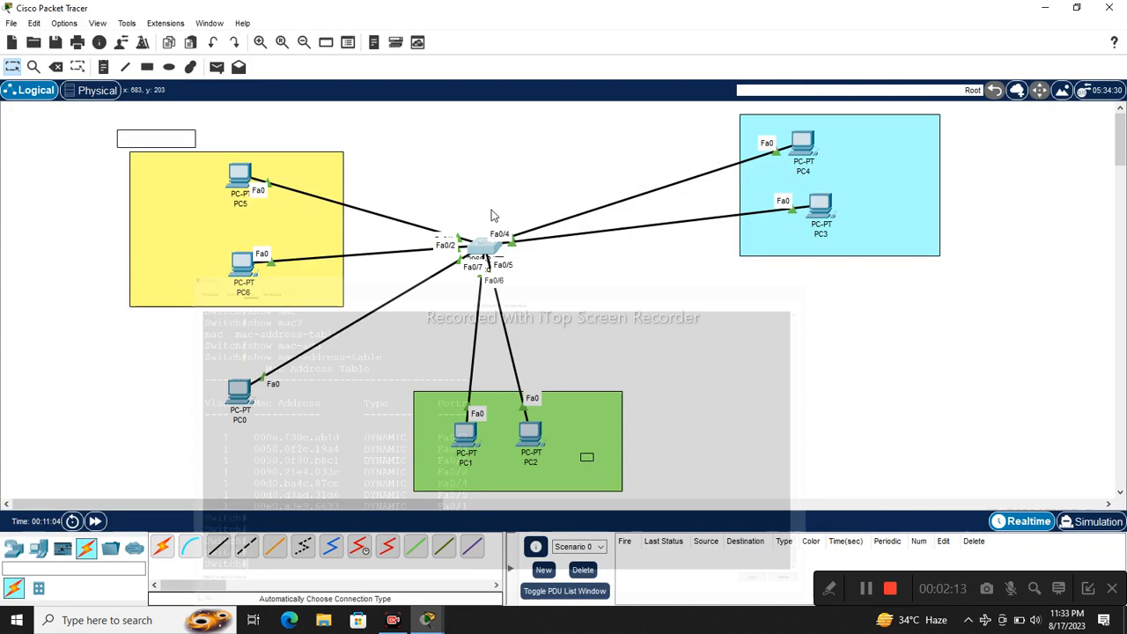
pyautogui.click(1045, 8)
# Check PC5's ARP cache by running arp -a in its command prompt, and minimize the PC5 window.
pyautogui.click(245, 179)
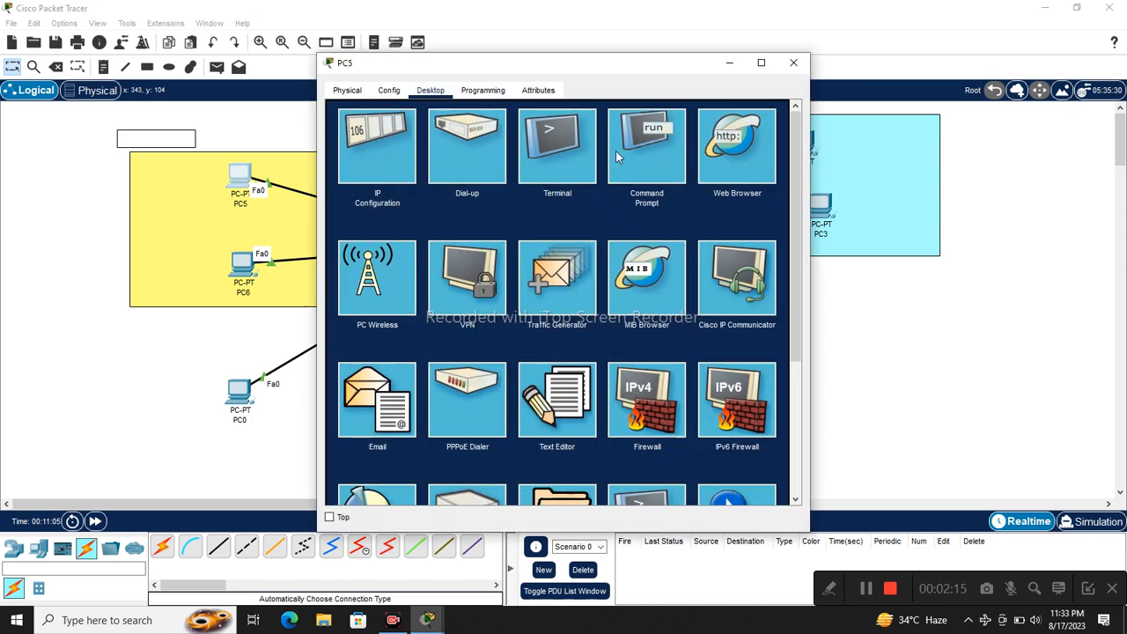
pyautogui.click(629, 147)
pyautogui.write('are')
pyautogui.write(' -a')
pyautogui.press('Return')
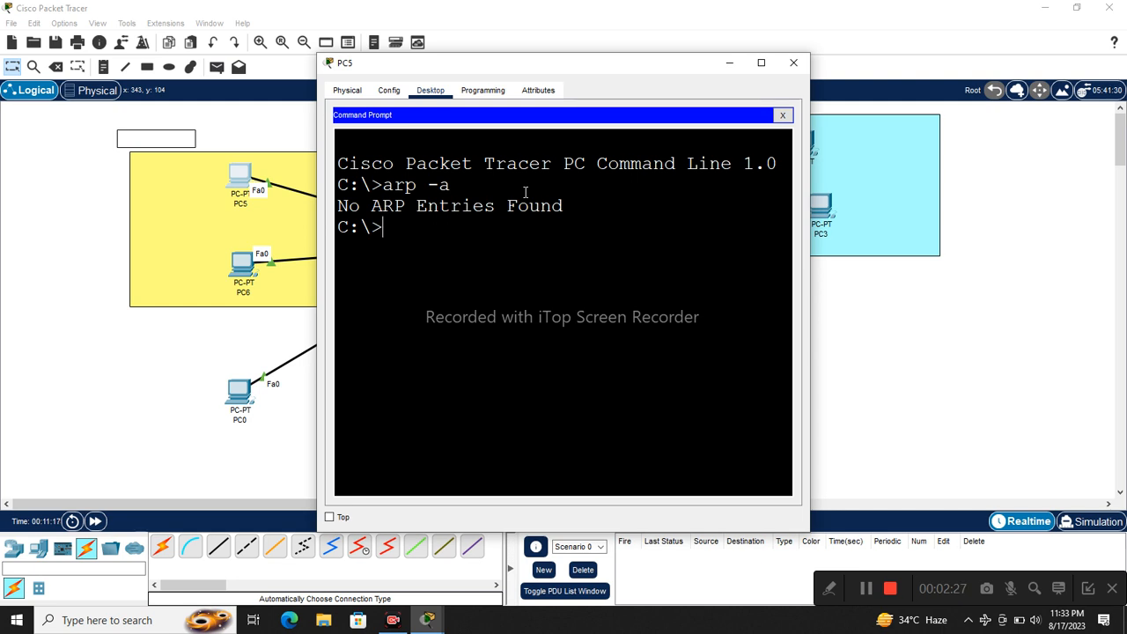
pyautogui.click(722, 66)
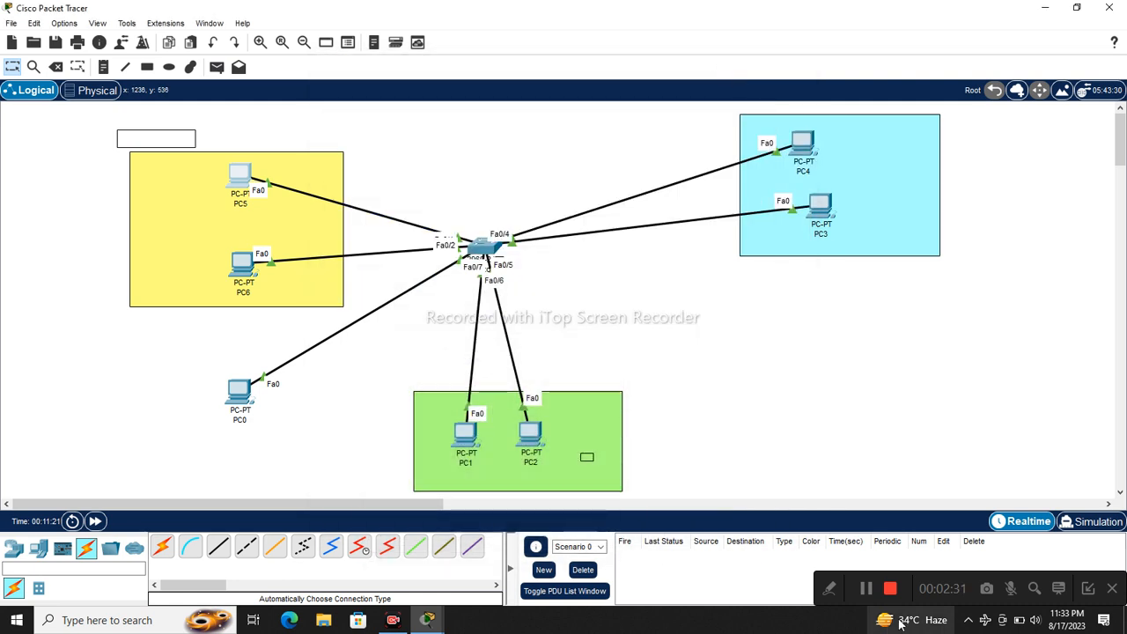
# Switch to Simulation mode and add a simple PDU from PC5 to PC6.
pyautogui.click(1084, 525)
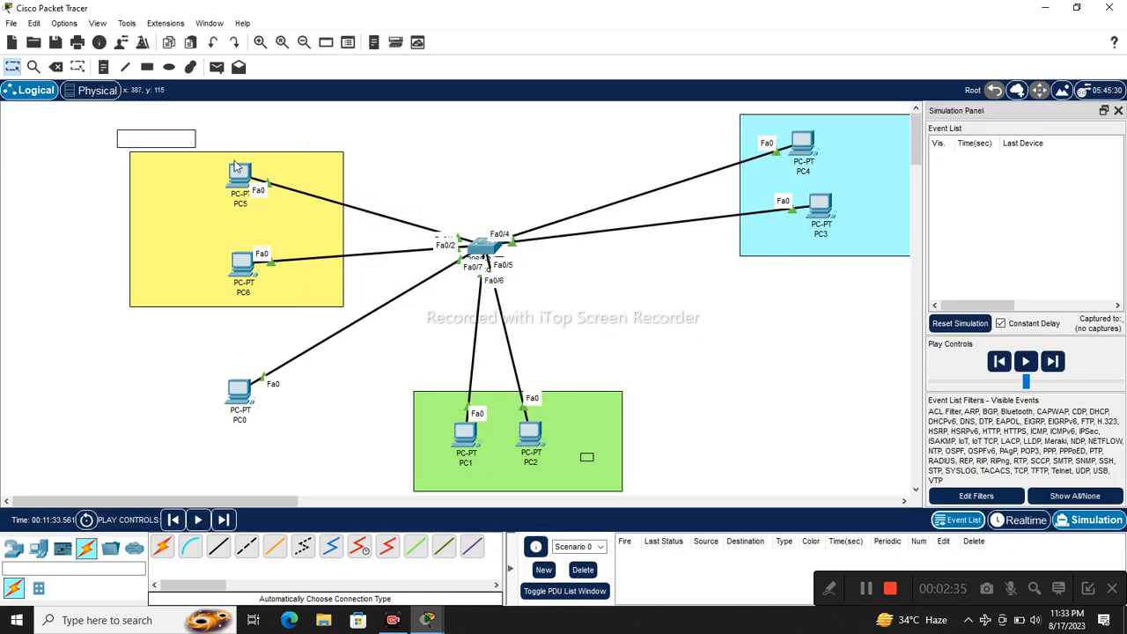
pyautogui.click(216, 67)
pyautogui.click(231, 168)
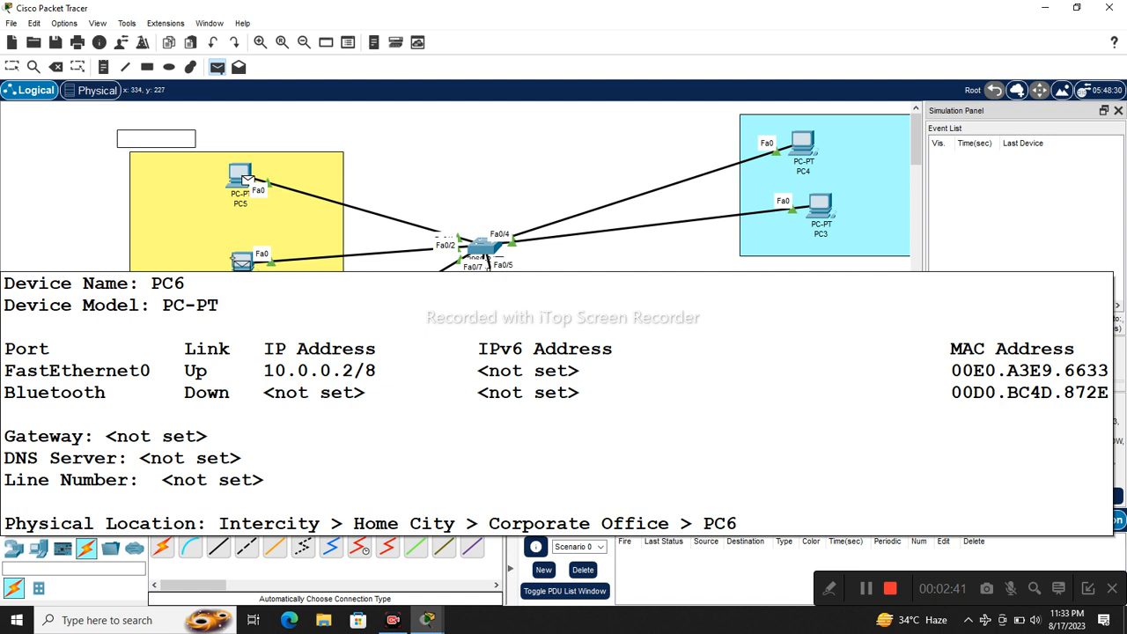
pyautogui.click(241, 263)
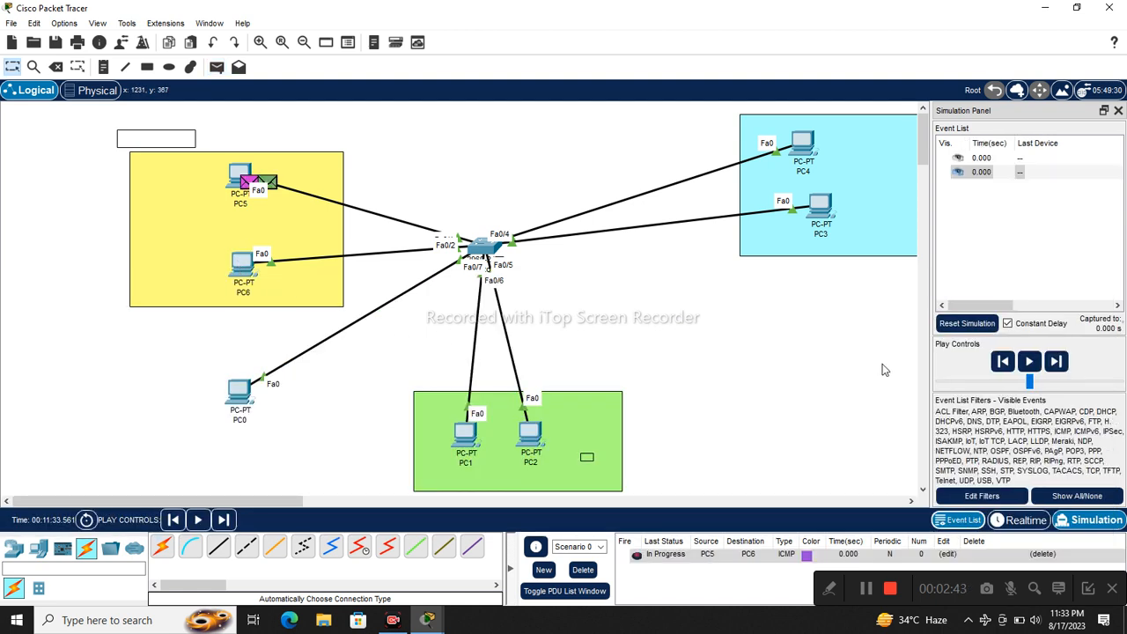
# Play the simulation to follow the PC5 to PC6 packets through the switch, and delete the scenario.
pyautogui.click(1030, 365)
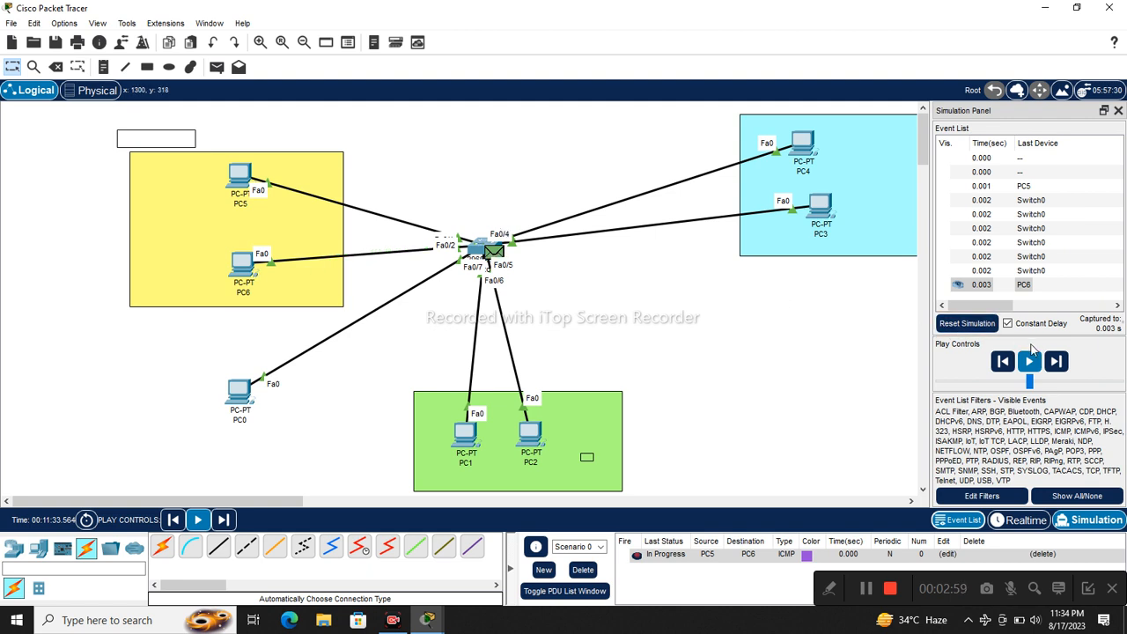
pyautogui.click(1030, 360)
pyautogui.click(1030, 361)
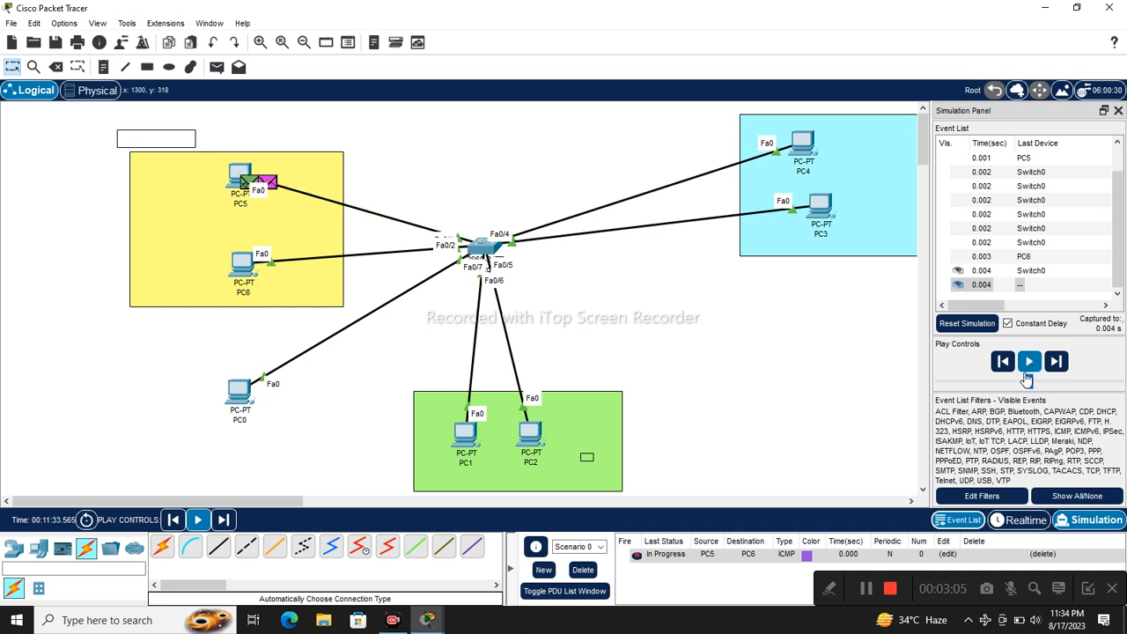
pyautogui.click(592, 572)
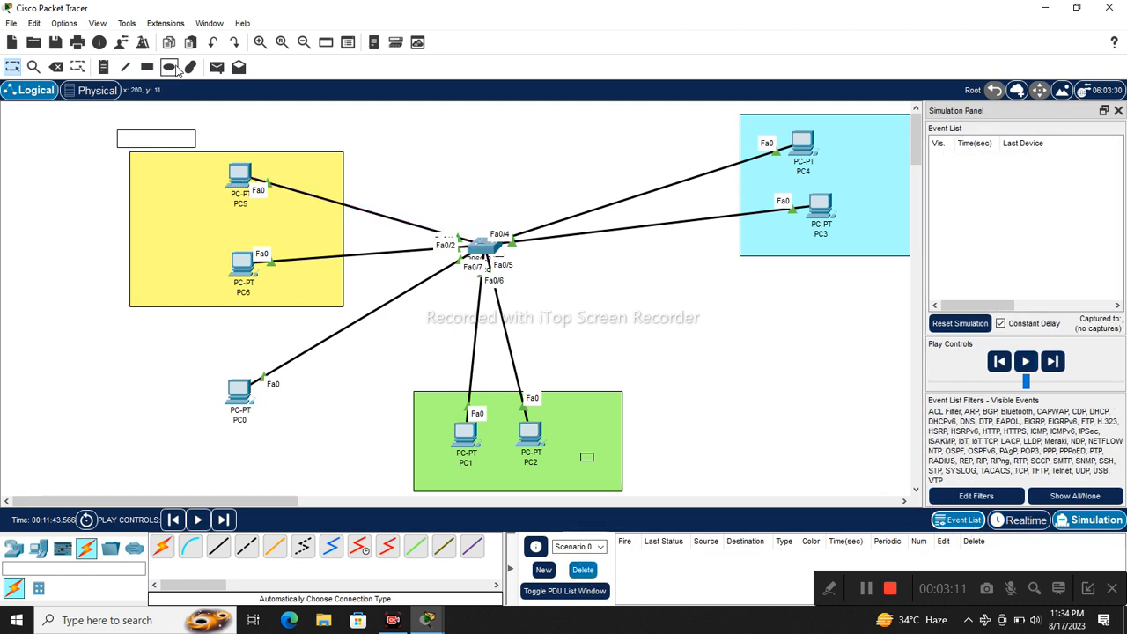
# Simulate a second simple PDU from PC5 to PC6 to follow its path, and delete the scenario.
pyautogui.click(216, 67)
pyautogui.click(240, 181)
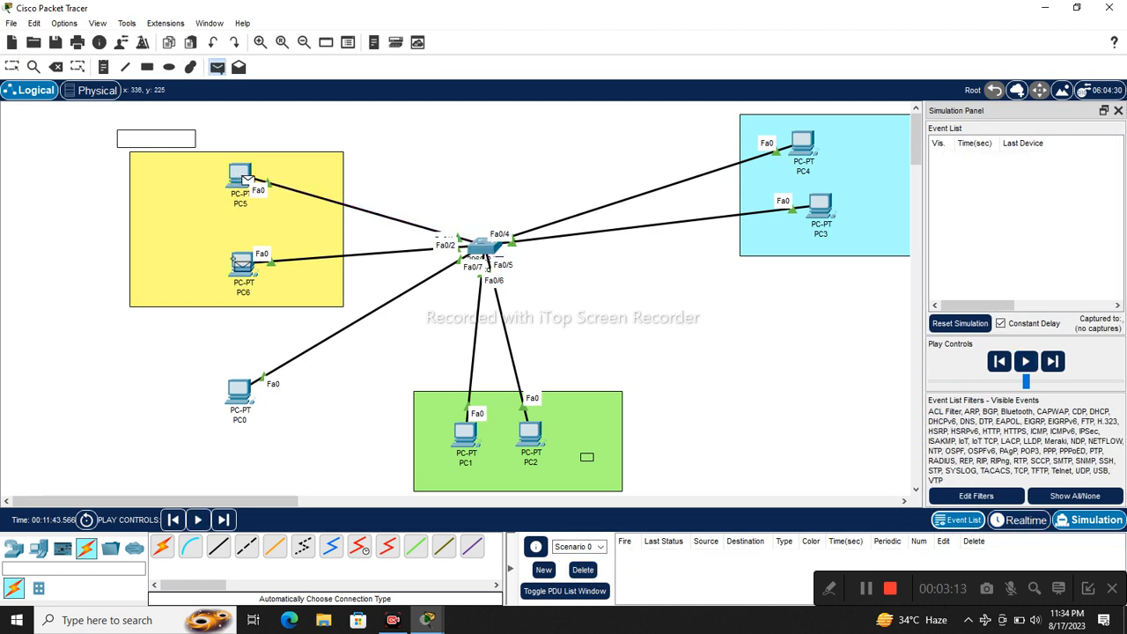
pyautogui.click(241, 262)
pyautogui.click(1029, 362)
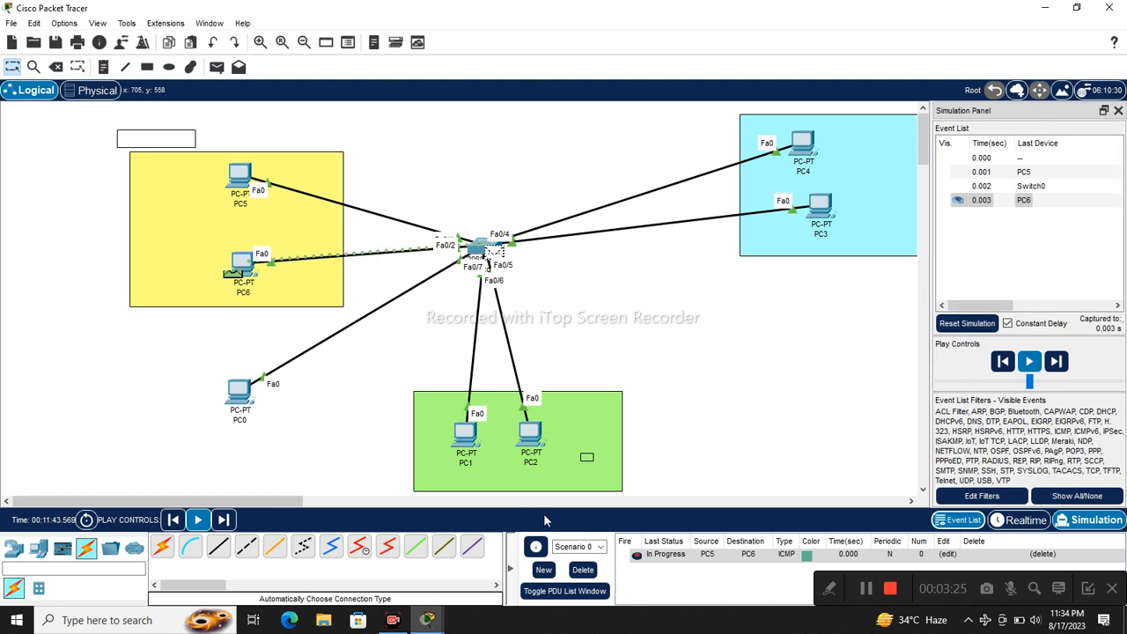
pyautogui.click(583, 570)
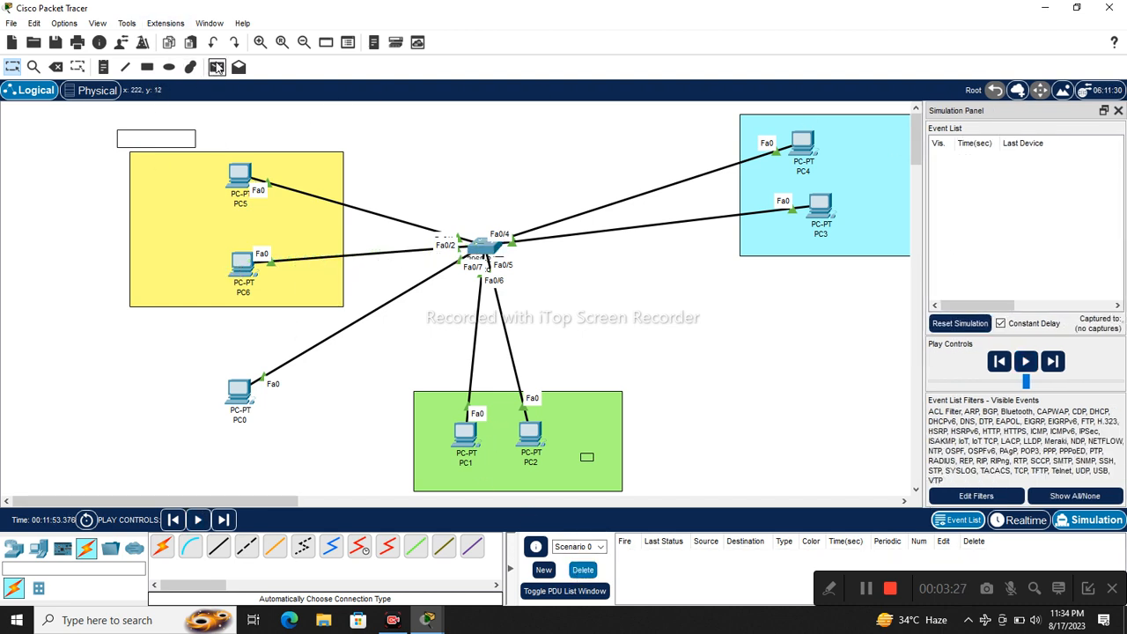
# Simulate a simple PDU from PC5 to PC0, following the packets through the switch, and delete the scenario.
pyautogui.click(216, 67)
pyautogui.click(242, 176)
pyautogui.click(241, 394)
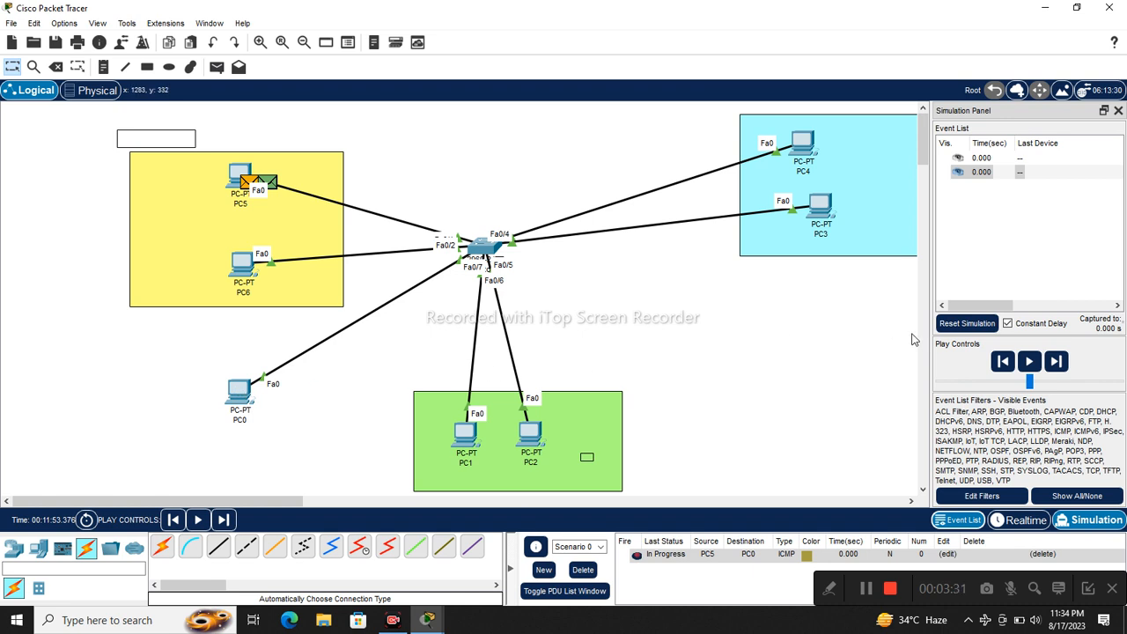
pyautogui.click(1028, 368)
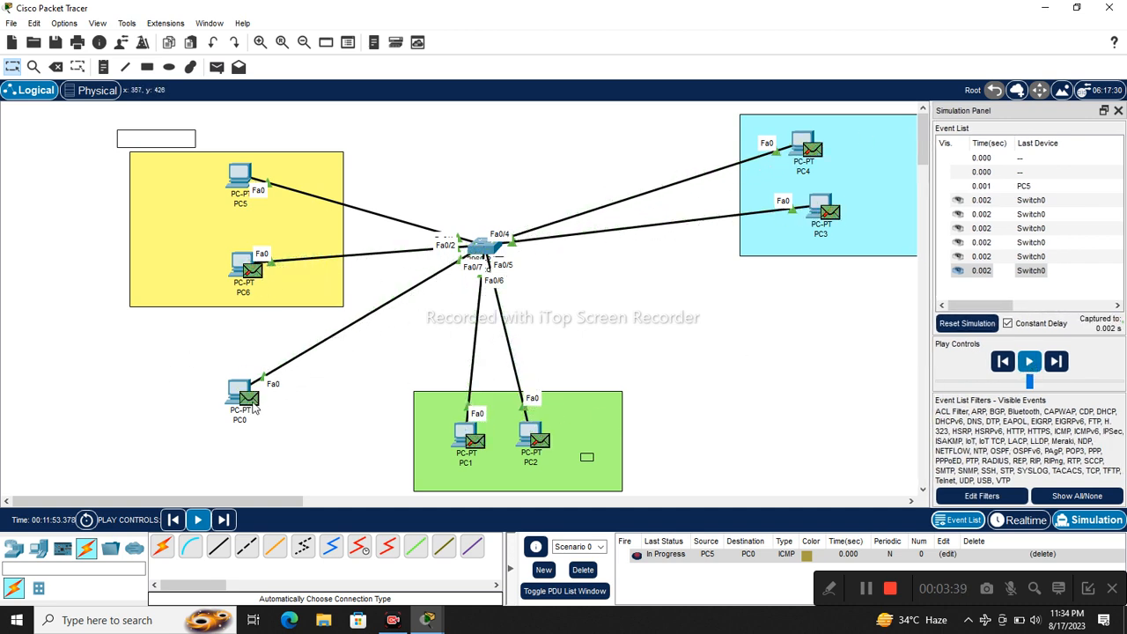
pyautogui.click(1028, 362)
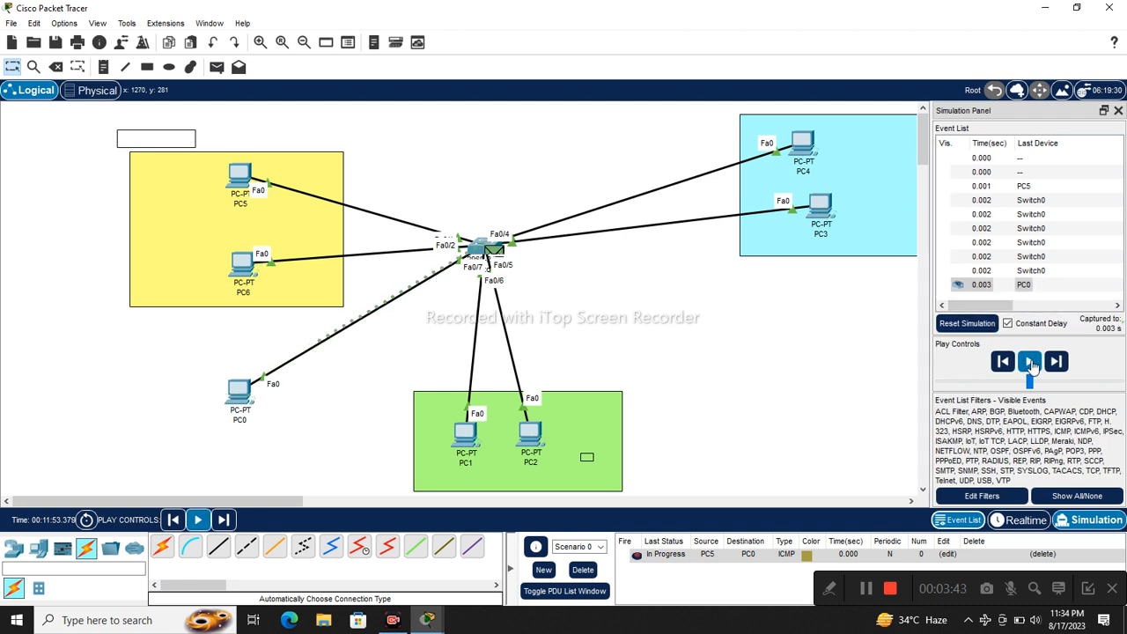
pyautogui.click(1032, 365)
pyautogui.click(1031, 363)
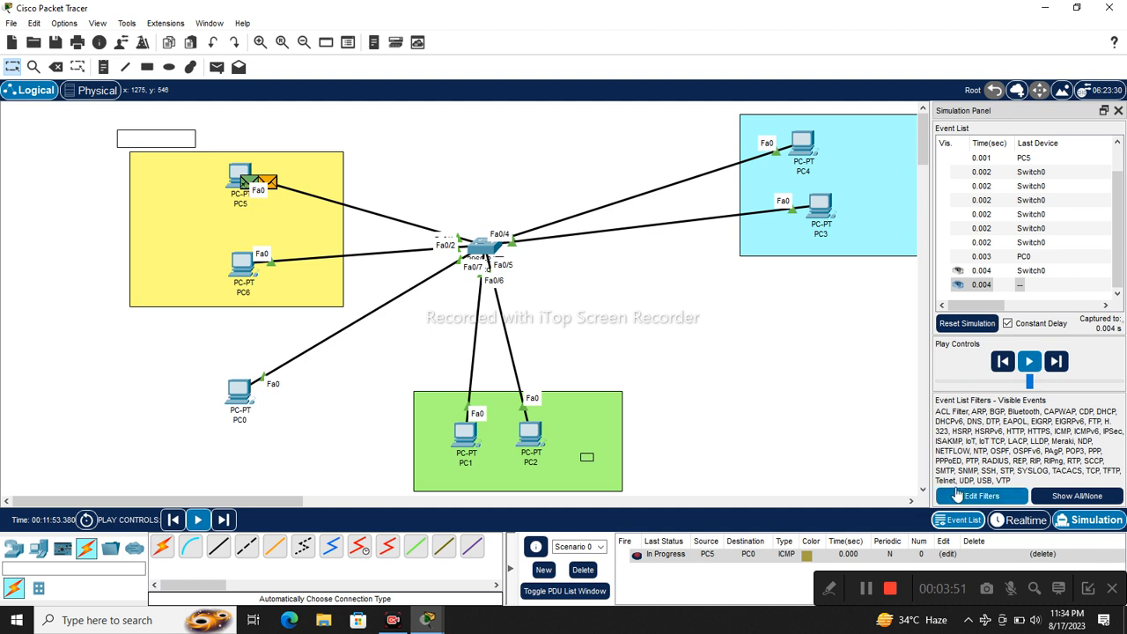
pyautogui.click(583, 569)
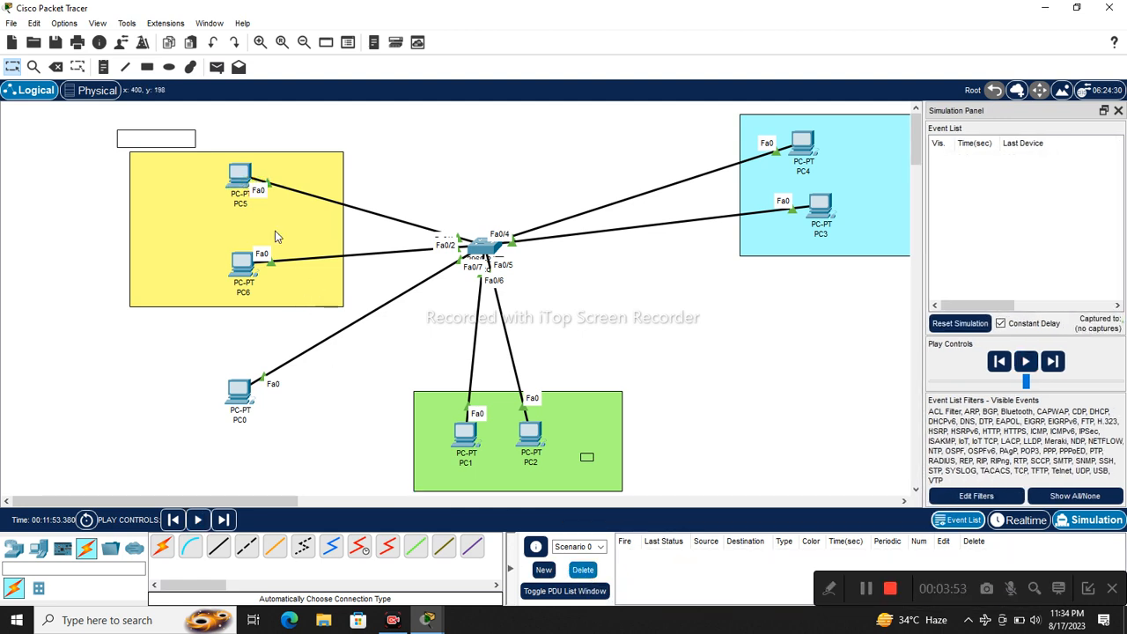
# Return to Realtime mode and recheck PC5's ARP cache with arp -a in a maximized window, closing it when done.
pyautogui.click(1022, 519)
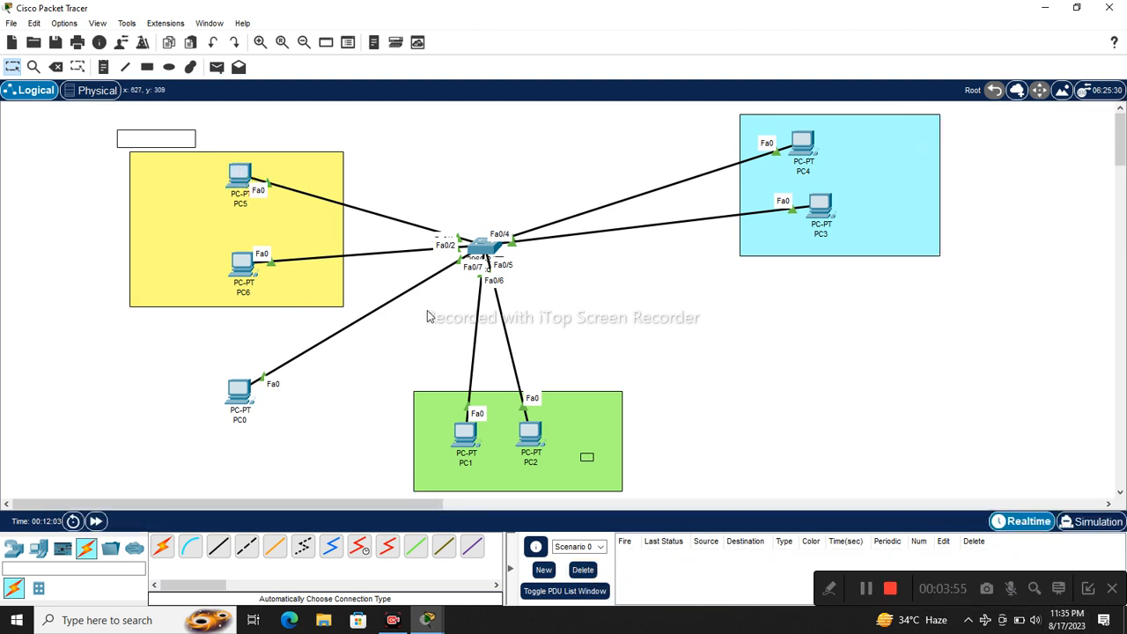
pyautogui.click(240, 175)
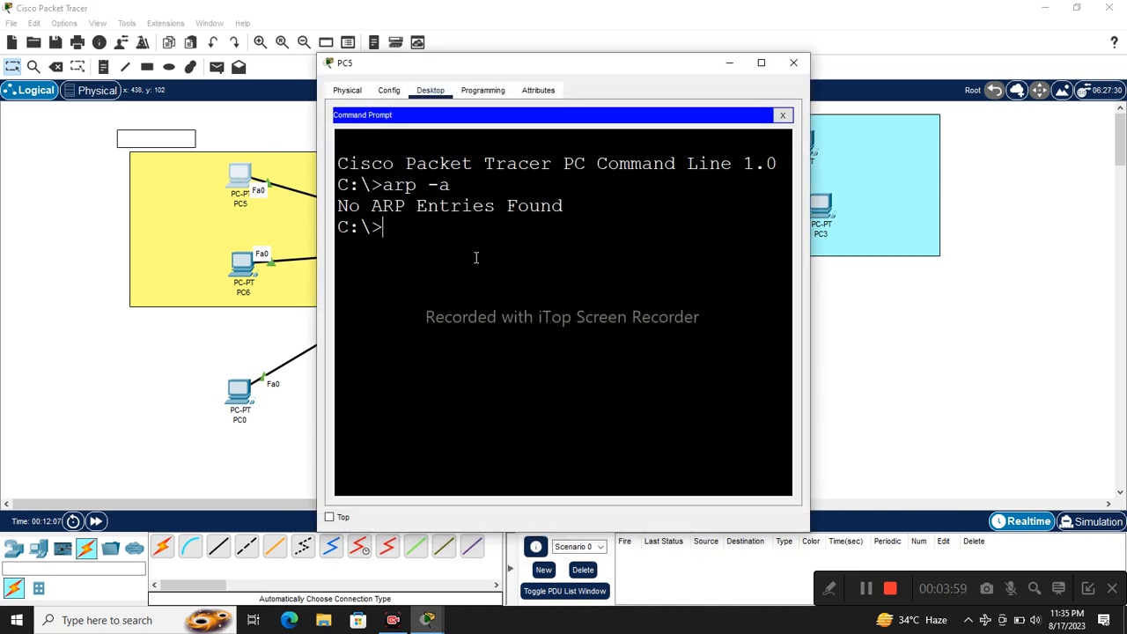
pyautogui.press('Up')
pyautogui.press('Return')
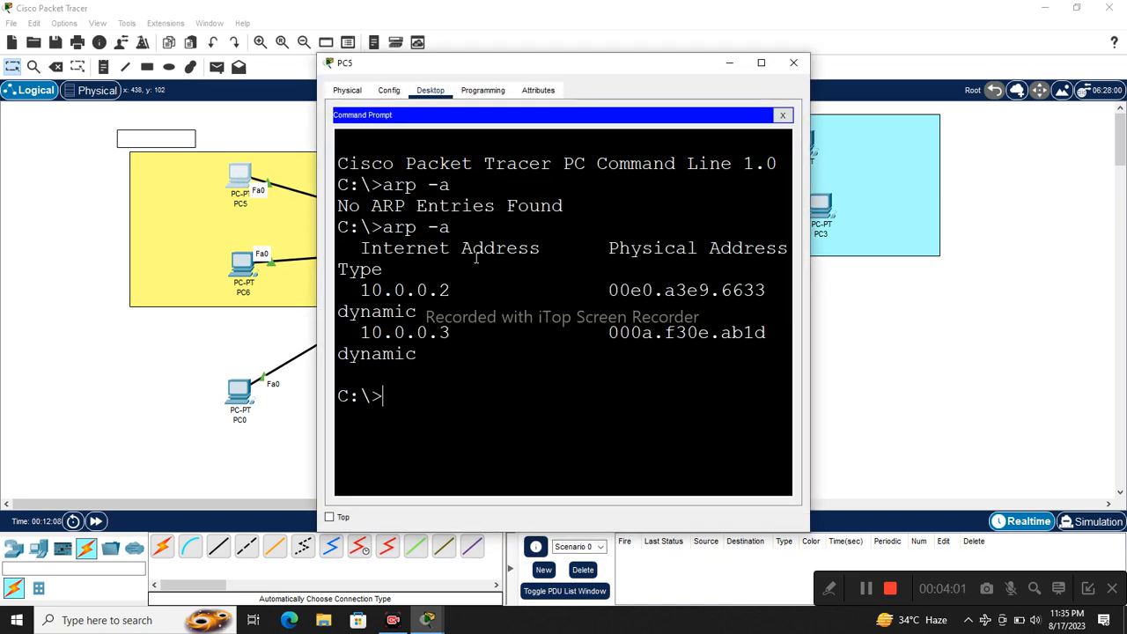
pyautogui.click(761, 63)
pyautogui.moveTo(46, 211); pyautogui.dragTo(643, 201)
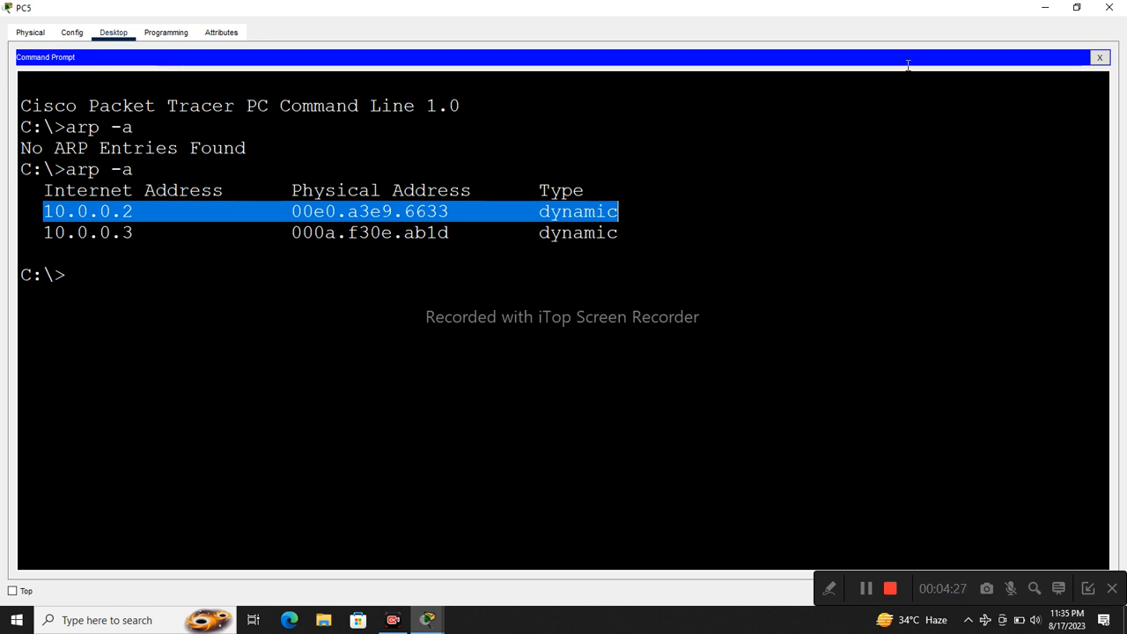
pyautogui.click(1110, 7)
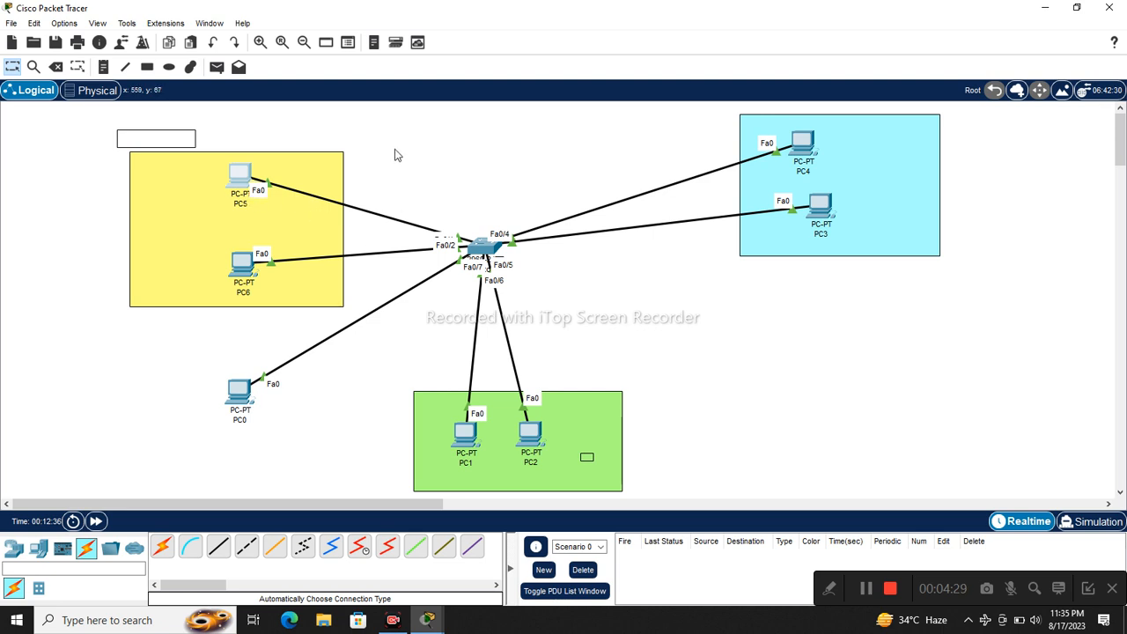
pyautogui.click(829, 588)
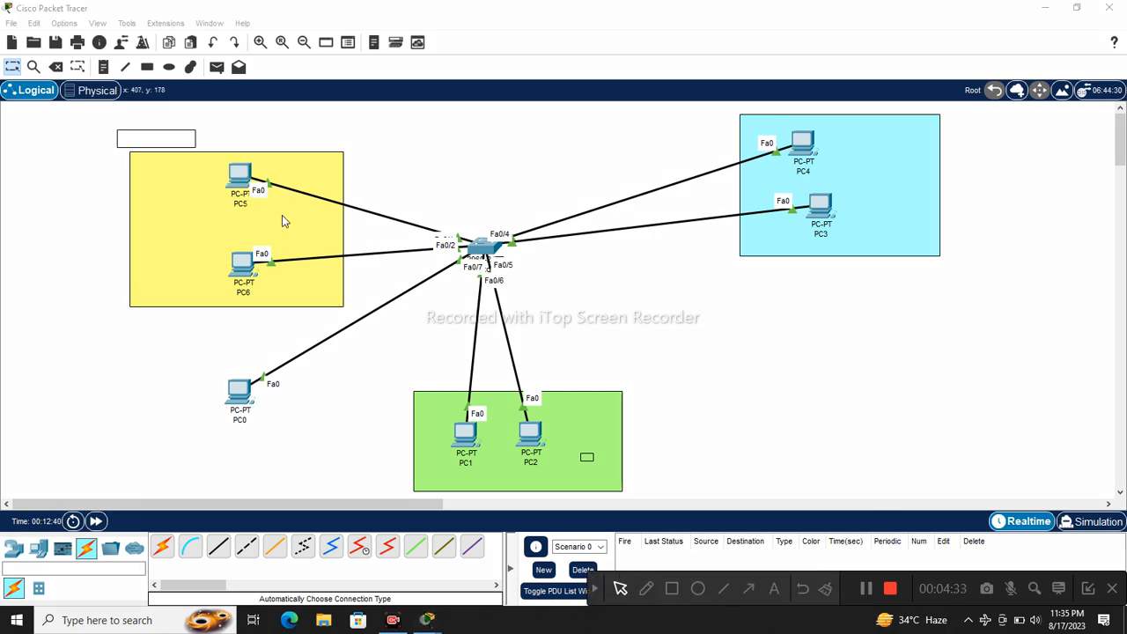
pyautogui.click(646, 590)
pyautogui.moveTo(241, 180)
pyautogui.mouseDown()
pyautogui.moveTo(454, 238)
pyautogui.moveTo(255, 254)
pyautogui.mouseUp()
pyautogui.moveTo(373, 186)
pyautogui.mouseDown()
pyautogui.moveTo(390, 213)
pyautogui.moveTo(468, 159)
pyautogui.mouseUp()
pyautogui.click(637, 553)
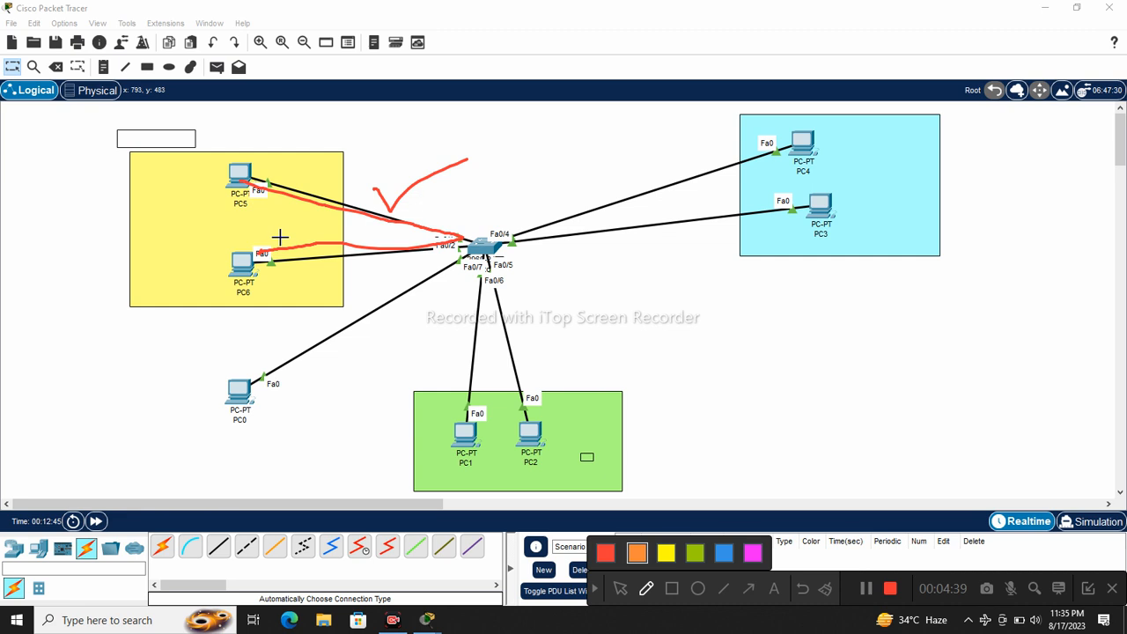
pyautogui.moveTo(243, 183)
pyautogui.mouseDown()
pyautogui.moveTo(472, 233)
pyautogui.moveTo(322, 322)
pyautogui.moveTo(268, 384)
pyautogui.mouseUp()
pyautogui.moveTo(331, 362)
pyautogui.mouseDown()
pyautogui.moveTo(345, 378)
pyautogui.moveTo(416, 301)
pyautogui.mouseUp()
pyautogui.moveTo(309, 412)
pyautogui.mouseDown()
pyautogui.moveTo(335, 428)
pyautogui.moveTo(312, 437)
pyautogui.mouseUp()
pyautogui.moveTo(438, 335); pyautogui.dragTo(431, 411)
pyautogui.moveTo(717, 139); pyautogui.dragTo(718, 234)
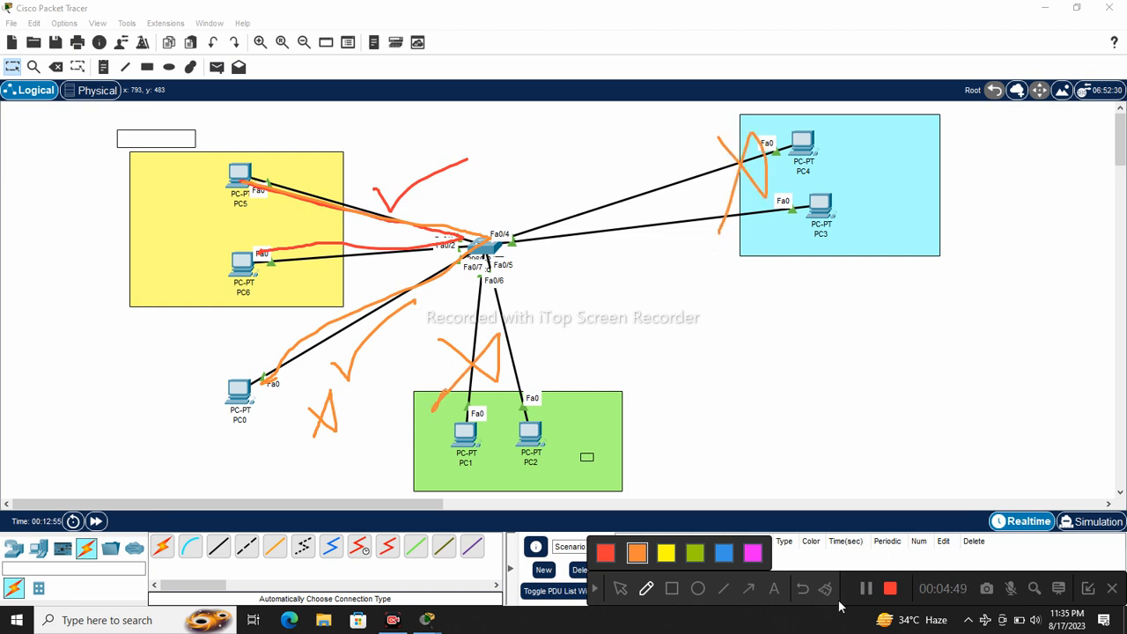
pyautogui.click(596, 588)
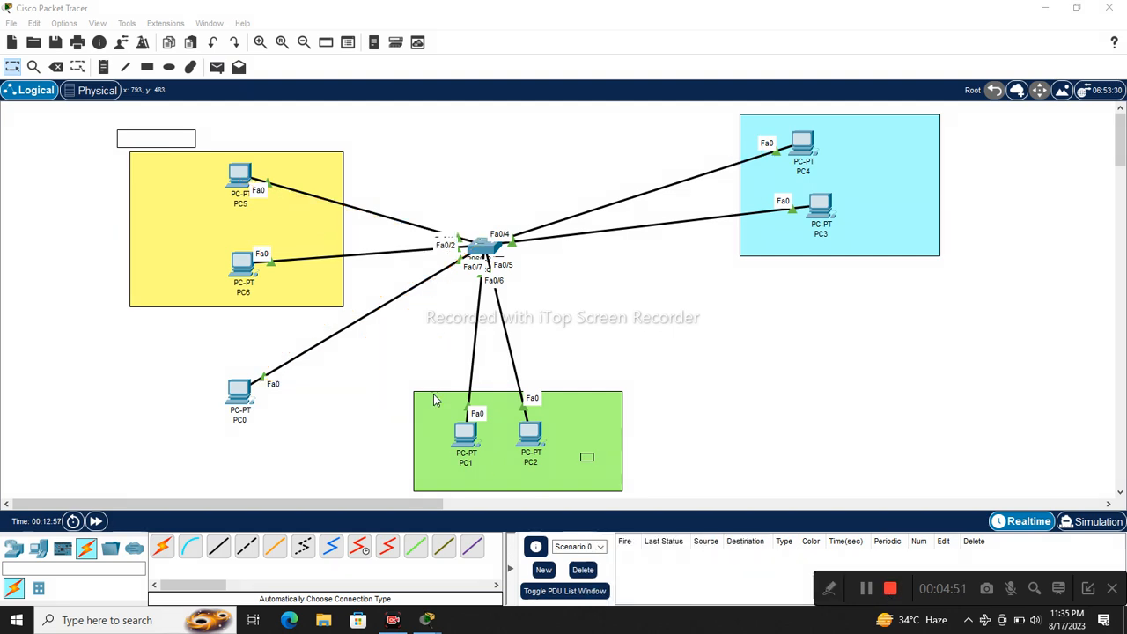
# Reopen Switch0's command line in a maximized window and examine the ports in the MAC address table.
pyautogui.click(485, 248)
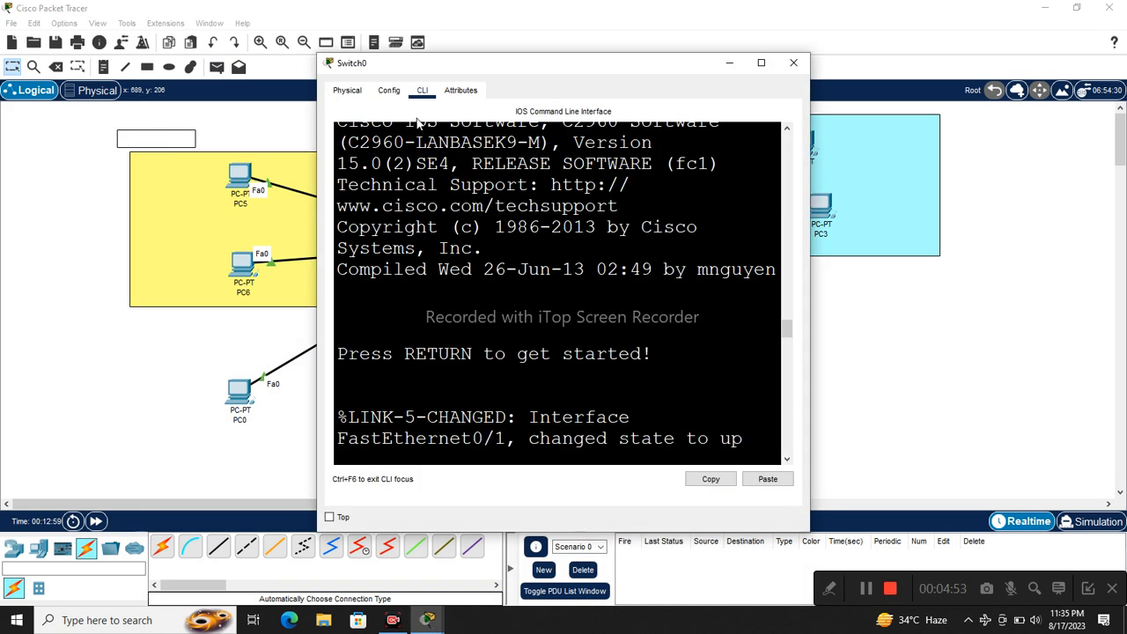
pyautogui.click(762, 64)
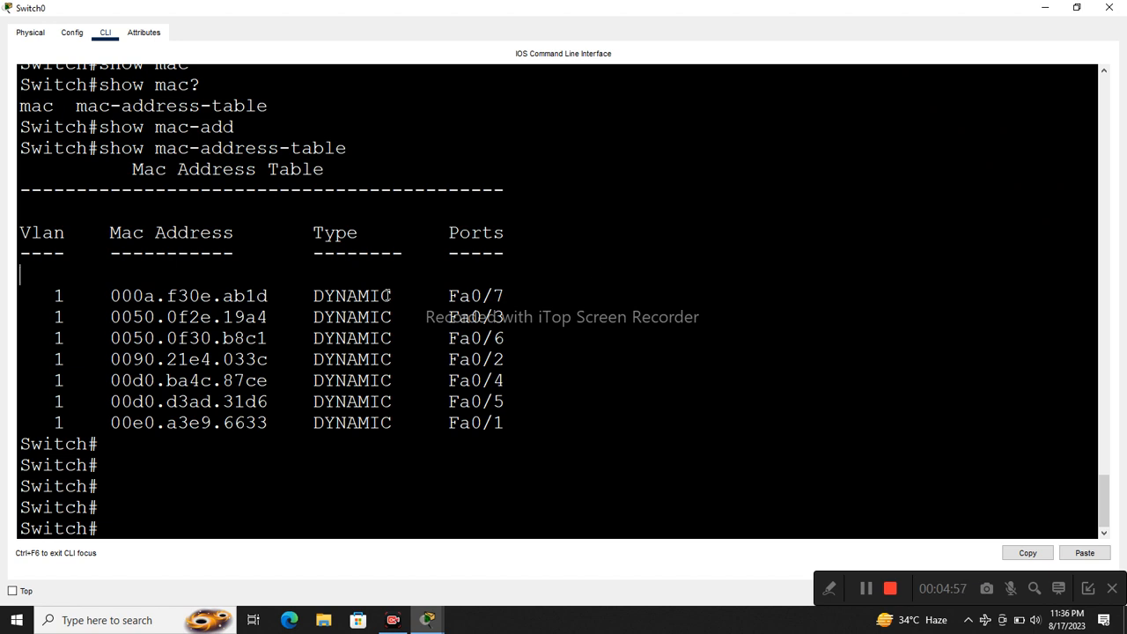
pyautogui.moveTo(462, 303); pyautogui.dragTo(534, 422)
# List the switch's VLANs and their assigned ports with the show vlan command.
pyautogui.write('show vl')
pyautogui.press('Tab')
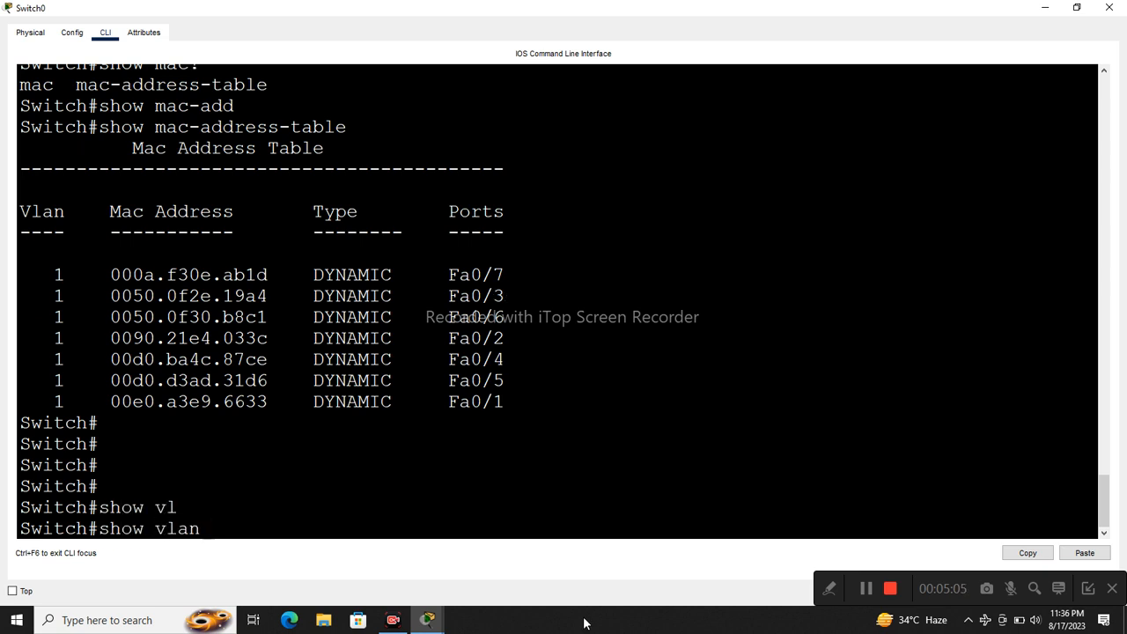
pyautogui.press('Return')
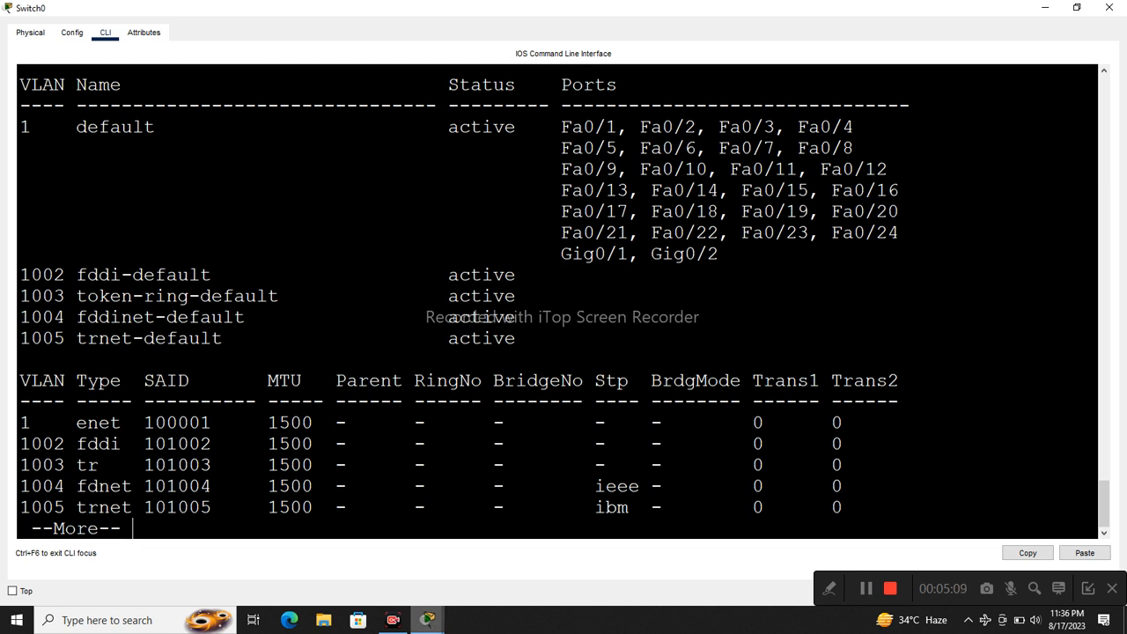
# Examine the default VLAN's name and member ports and the reserved VLANs 1002 to 1005 in the VLAN listing.
pyautogui.scroll(2, 737, 421)
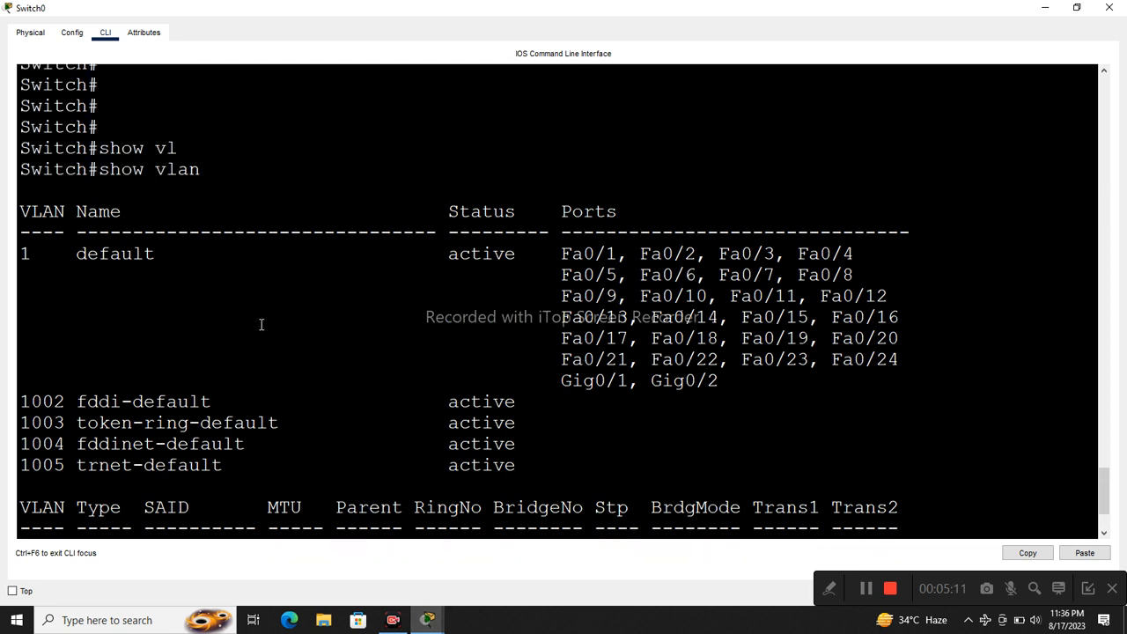
pyautogui.moveTo(21, 253); pyautogui.dragTo(35, 253)
pyautogui.moveTo(65, 254); pyautogui.dragTo(166, 253)
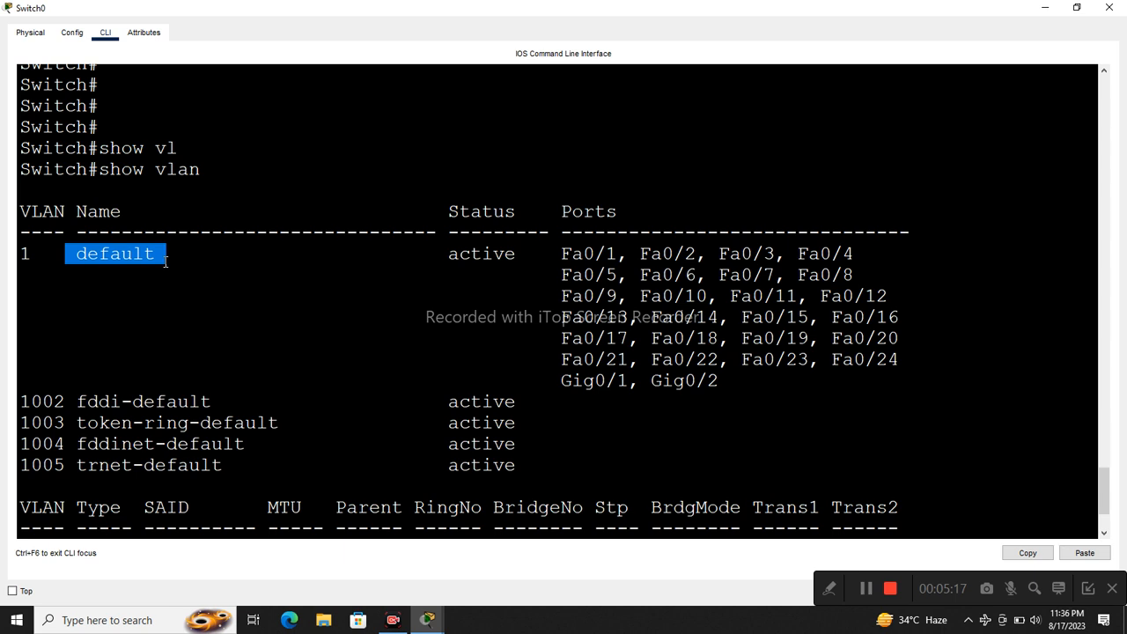
pyautogui.moveTo(430, 253); pyautogui.dragTo(770, 386)
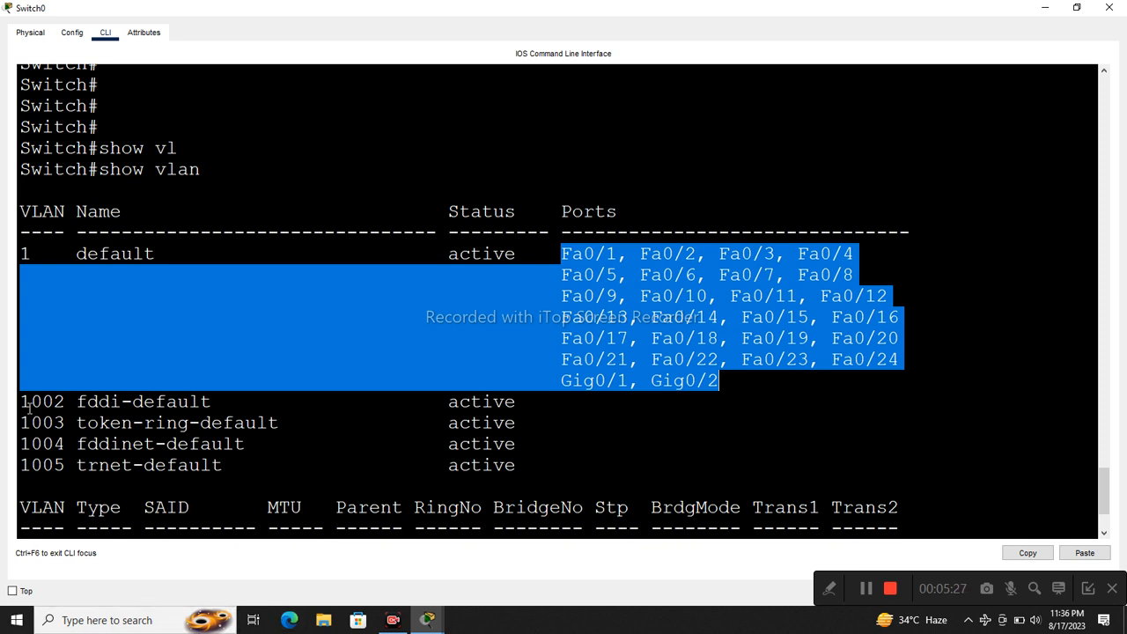
pyautogui.moveTo(28, 406); pyautogui.dragTo(217, 469)
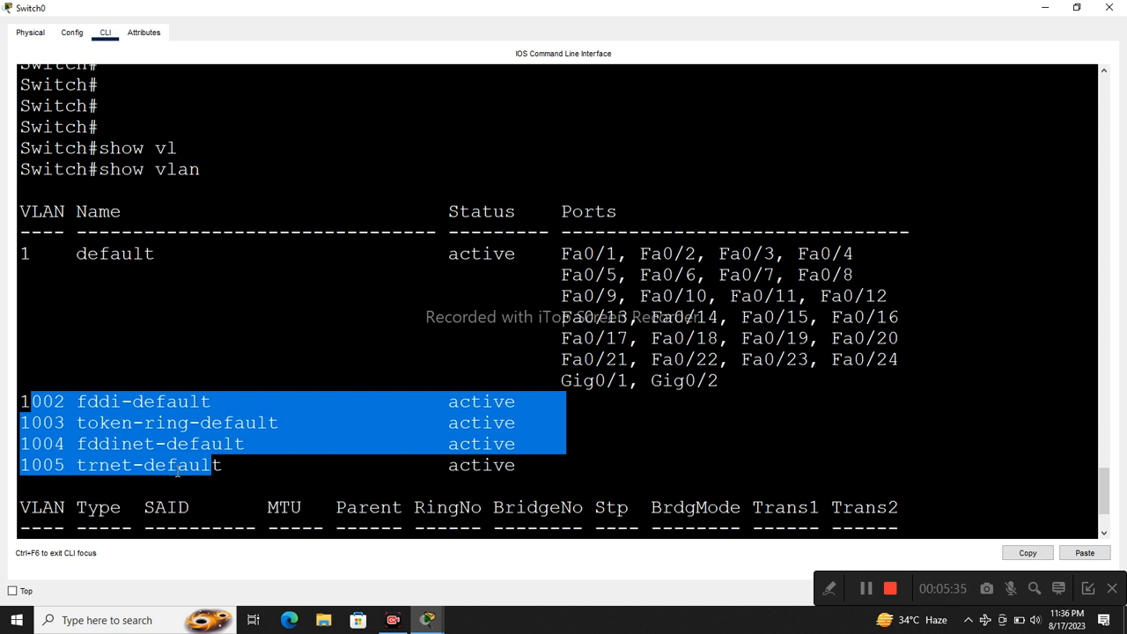
pyautogui.click(49, 392)
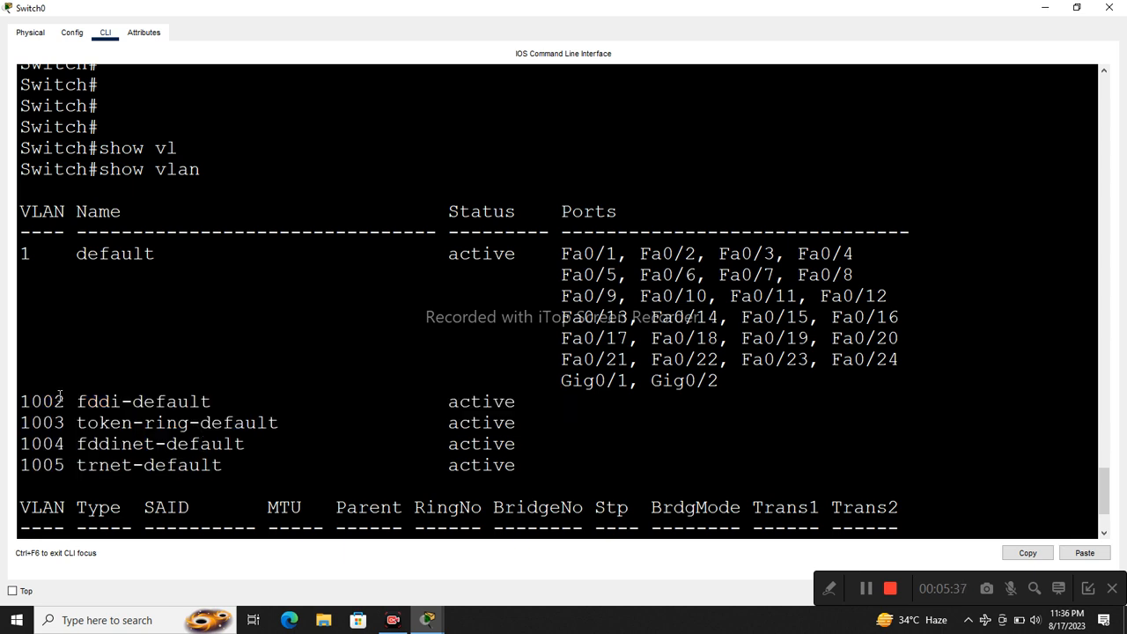
pyautogui.moveTo(55, 396); pyautogui.dragTo(15, 401)
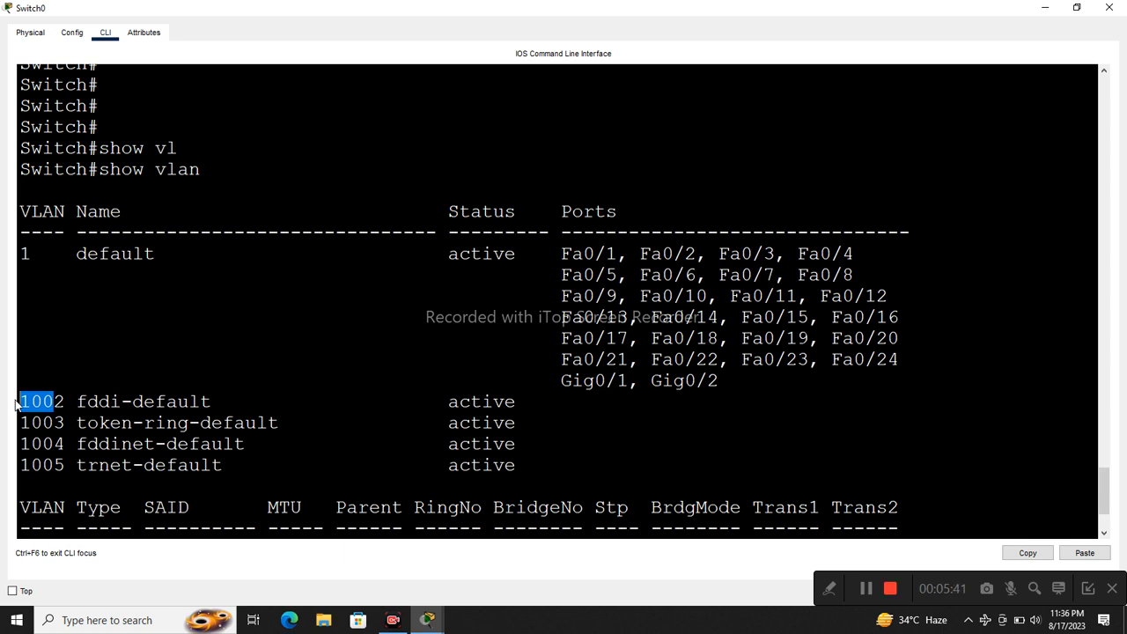
pyautogui.scroll(-2, 354, 390)
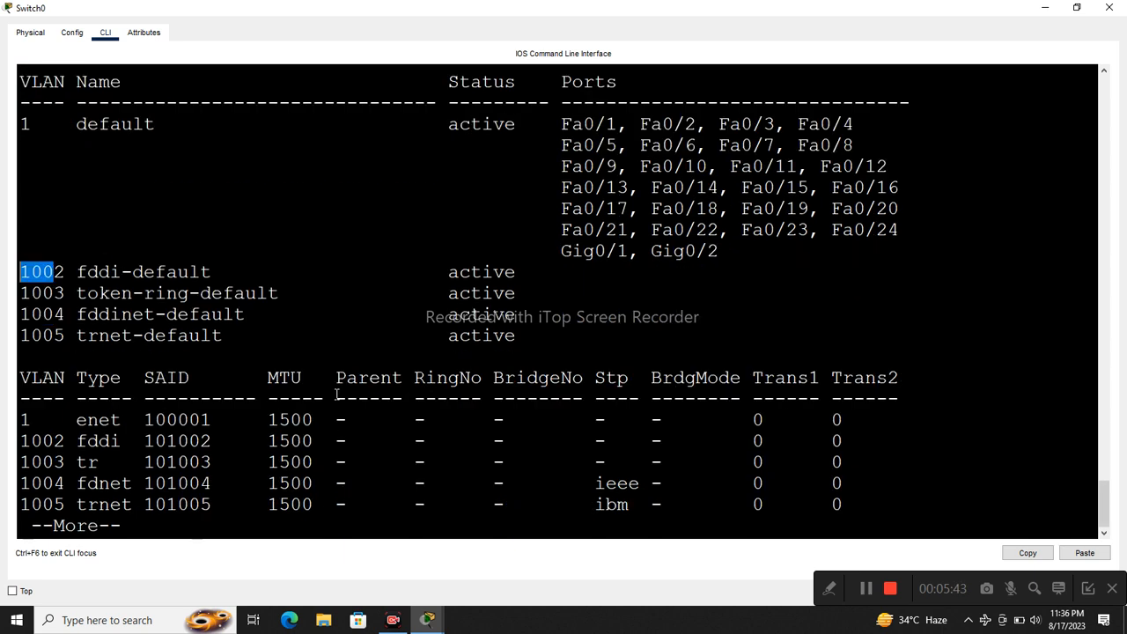
# Page through the rest of the show vlan output until the switch prompt returns.
pyautogui.press('Return')
pyautogui.press('Return')
pyautogui.press('Return')
pyautogui.press('Return')
pyautogui.press('Return')
pyautogui.press('Return')
pyautogui.press('Return')
pyautogui.press('Return')
pyautogui.press('Return')
pyautogui.press('Return')
pyautogui.press('Return')
pyautogui.press('Return')
pyautogui.press('Return')
pyautogui.press('Return')
pyautogui.press('Return')
pyautogui.press('Return')
pyautogui.press('Return')
pyautogui.press('Return')
pyautogui.press('Return')
pyautogui.press('Return')
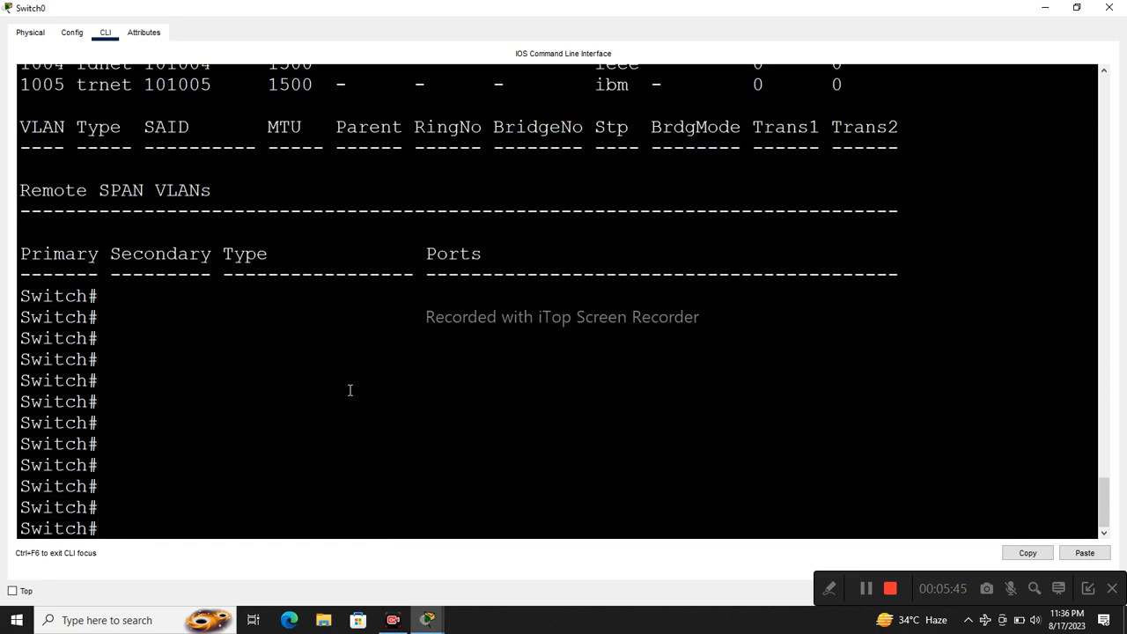
# List the VLANs in condensed form with the show vlan brief command.
pyautogui.press('Up')
pyautogui.write('be')
pyautogui.press('Tab')
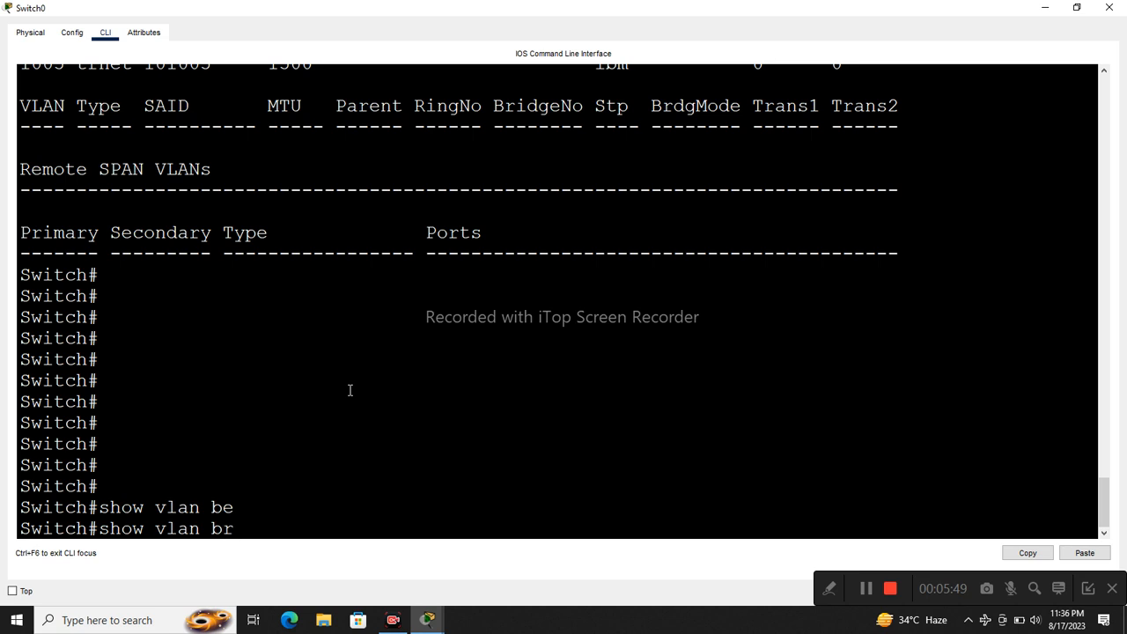
pyautogui.press('Tab')
pyautogui.press('Return')
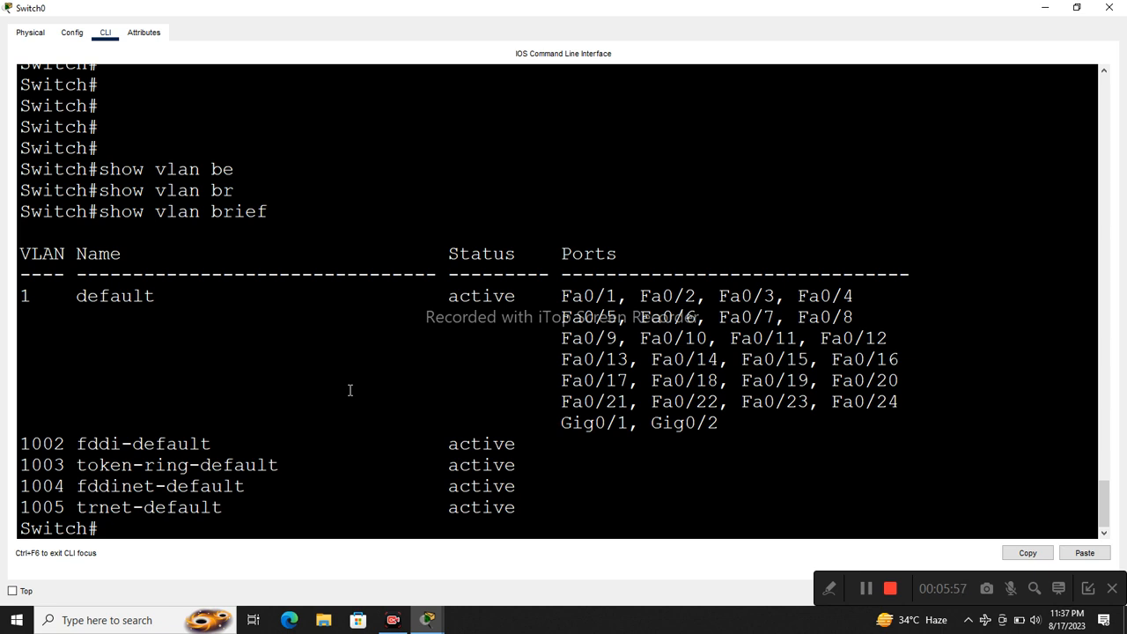
pyautogui.press('Return')
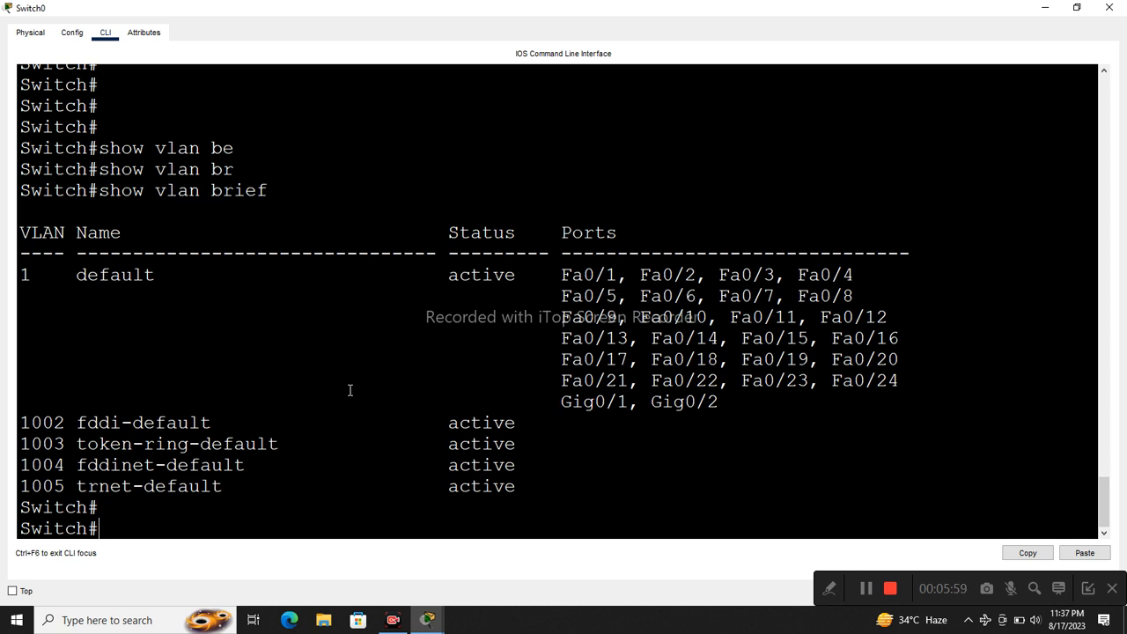
pyautogui.press('Return')
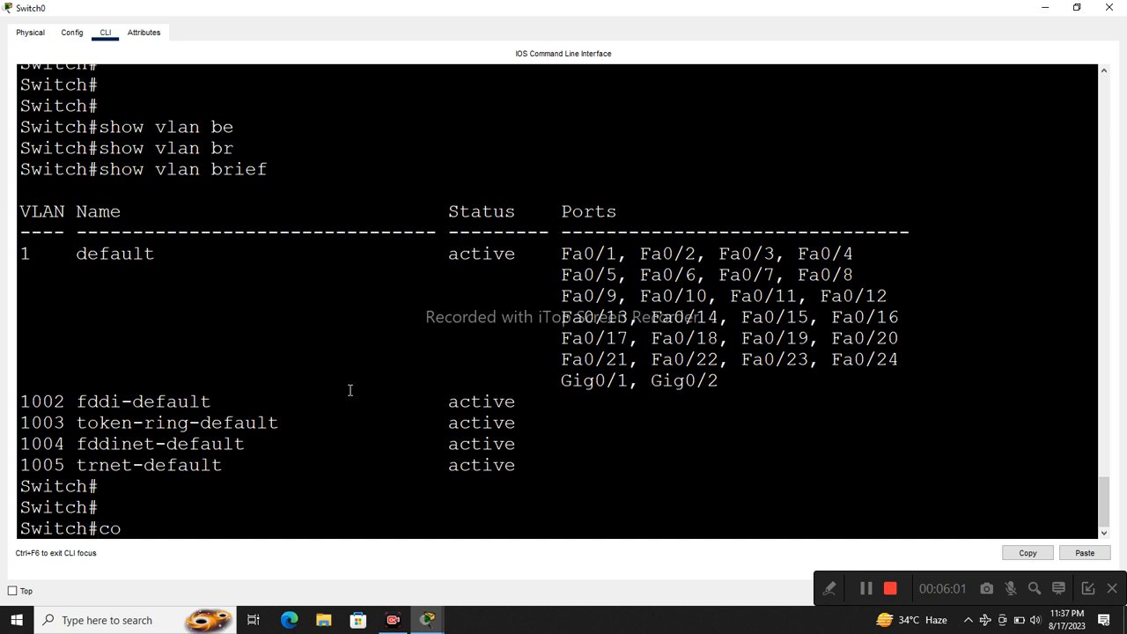
# Enter global configuration mode on the switch with conf t.
pyautogui.write('conf t')
pyautogui.press('Return')
pyautogui.press('Return')
pyautogui.press('Return')
pyautogui.press('Return')
pyautogui.press('Return')
pyautogui.press('Return')
pyautogui.press('Return')
pyautogui.press('Return')
pyautogui.press('Return')
pyautogui.press('Return')
pyautogui.press('Return')
pyautogui.press('Return')
pyautogui.press('Return')
pyautogui.press('Return')
pyautogui.press('Return')
pyautogui.press('Return')
pyautogui.press('Return')
pyautogui.press('Return')
pyautogui.press('Return')
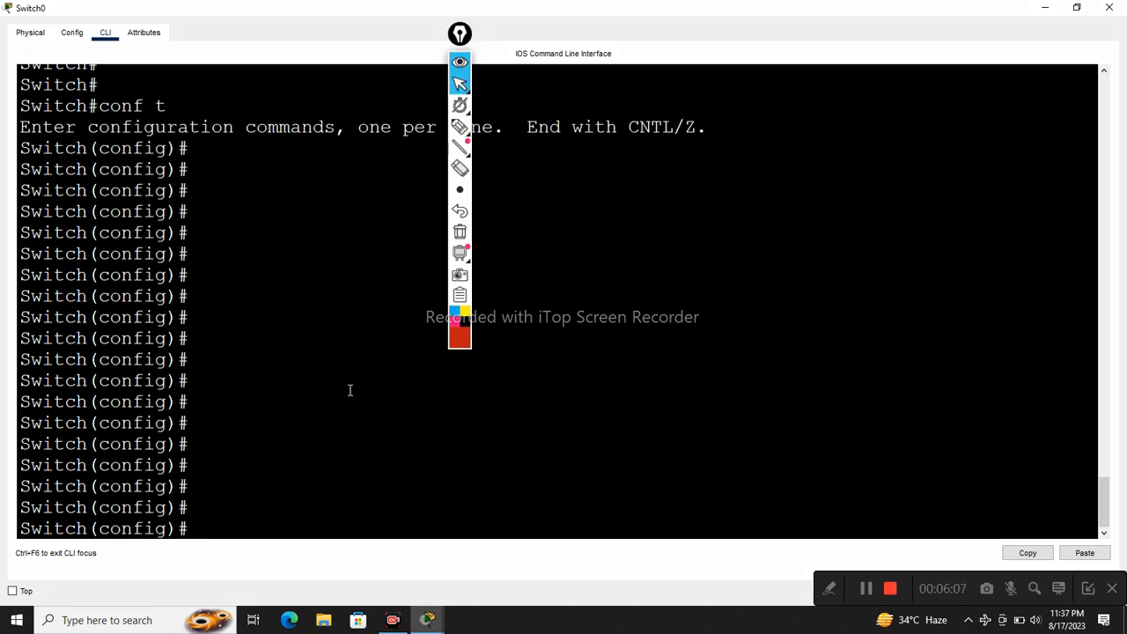
# Annotate the screen in red pen with "VLAN tag | ID" and "VLAN Name", underlining both terms.
pyautogui.moveTo(461, 37); pyautogui.dragTo(1120, 38)
pyautogui.click(1108, 127)
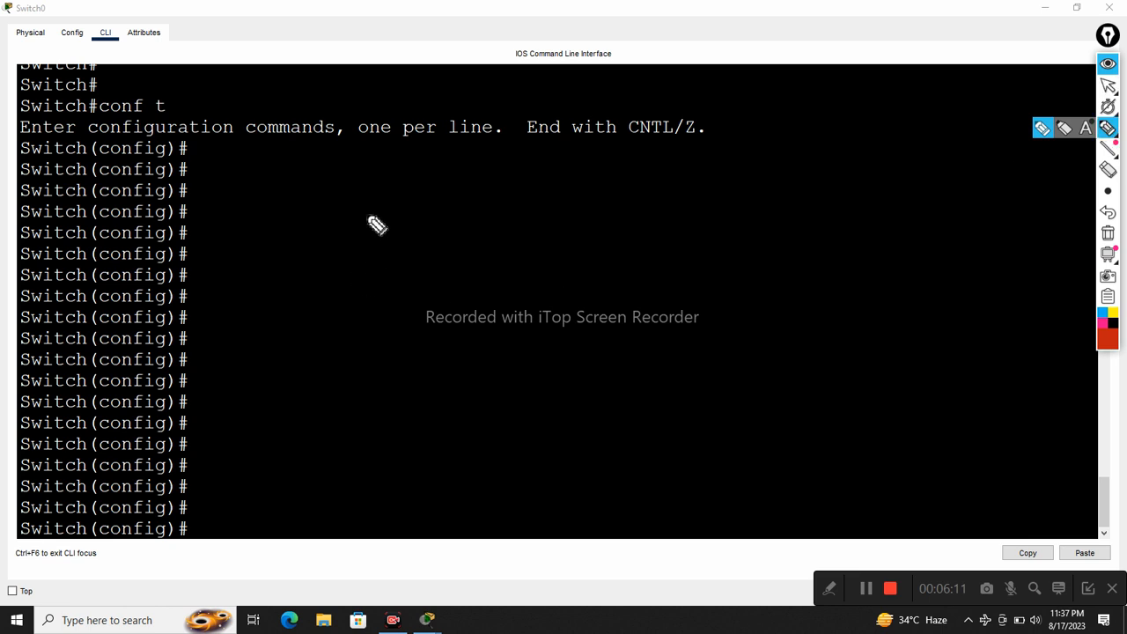
pyautogui.moveTo(344, 221)
pyautogui.mouseDown()
pyautogui.moveTo(362, 242)
pyautogui.moveTo(366, 227)
pyautogui.moveTo(395, 215)
pyautogui.moveTo(385, 215)
pyautogui.moveTo(429, 203)
pyautogui.mouseUp()
pyautogui.moveTo(464, 165)
pyautogui.mouseDown()
pyautogui.moveTo(467, 181)
pyautogui.moveTo(496, 174)
pyautogui.moveTo(510, 183)
pyautogui.moveTo(501, 190)
pyautogui.mouseUp()
pyautogui.moveTo(534, 148); pyautogui.dragTo(535, 204)
pyautogui.moveTo(577, 169)
pyautogui.mouseDown()
pyautogui.moveTo(570, 198)
pyautogui.moveTo(579, 171)
pyautogui.moveTo(599, 194)
pyautogui.moveTo(583, 199)
pyautogui.mouseUp()
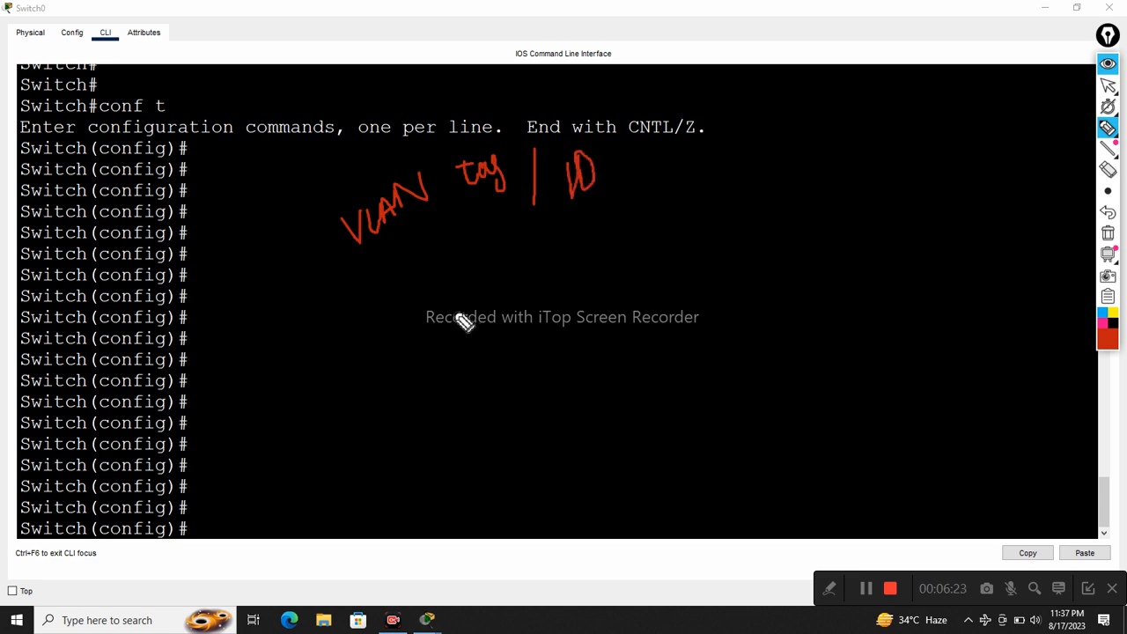
pyautogui.moveTo(371, 305); pyautogui.dragTo(599, 276)
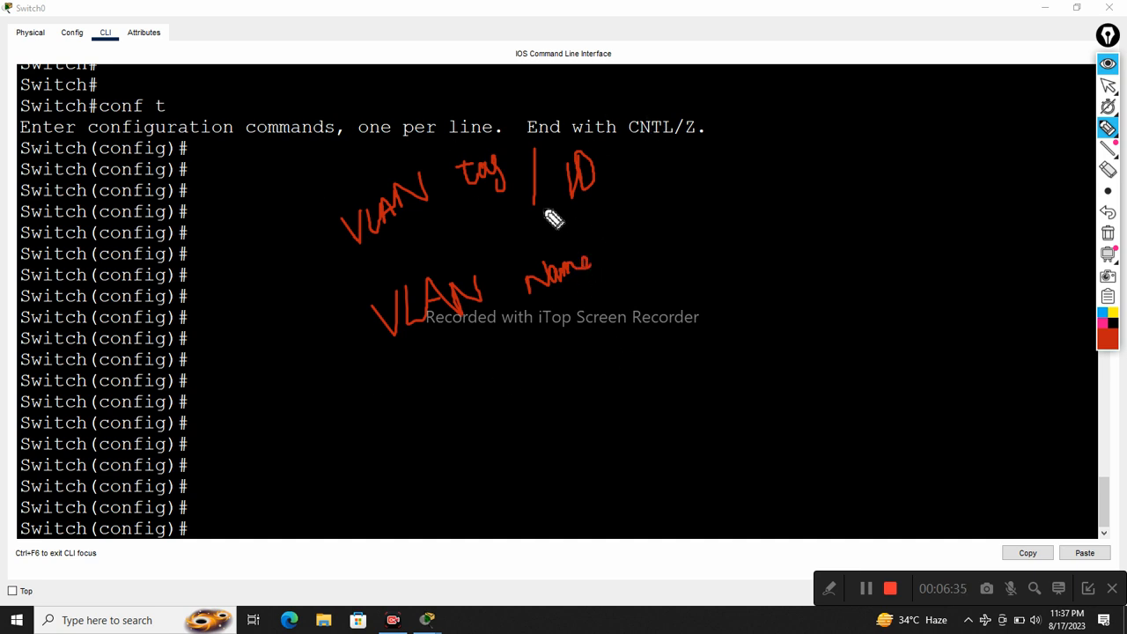
pyautogui.moveTo(455, 235); pyautogui.dragTo(641, 189)
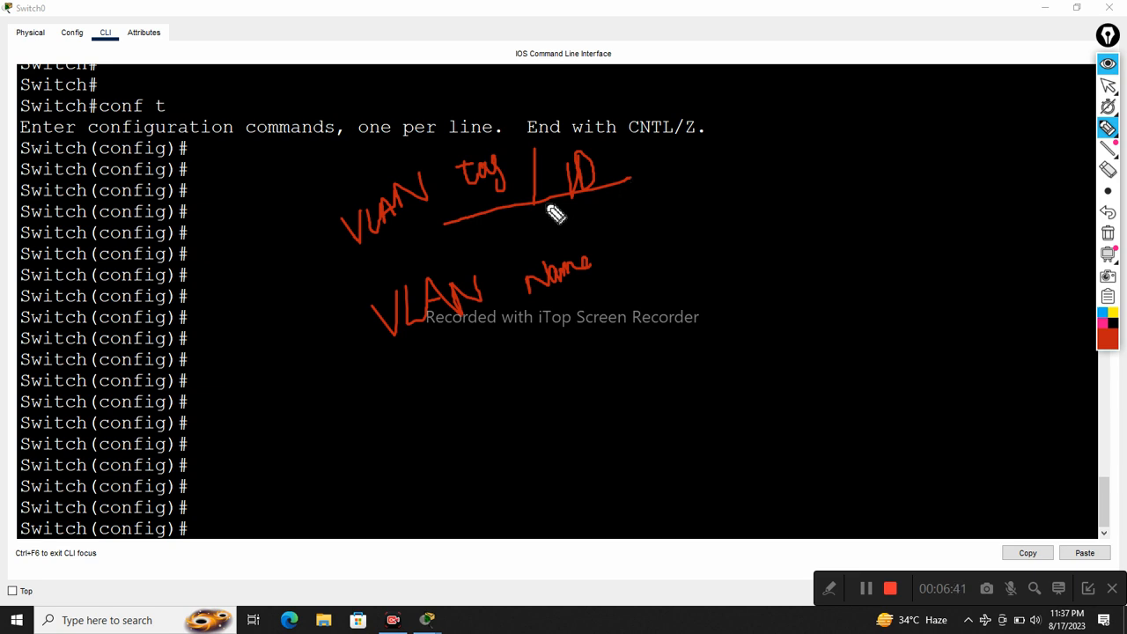
pyautogui.moveTo(525, 310); pyautogui.dragTo(636, 278)
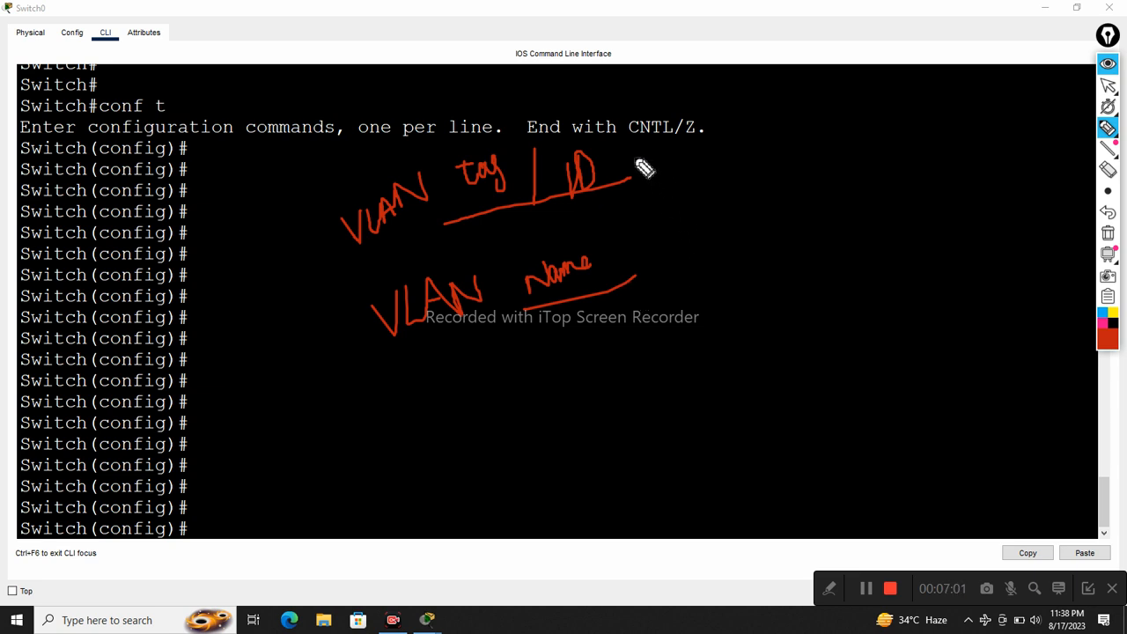
# Annotate the VLAN ID with an arrow to "unique" and handwrite an underlined VLAN 1 naming example.
pyautogui.moveTo(621, 172); pyautogui.dragTo(689, 185)
pyautogui.moveTo(615, 168)
pyautogui.mouseDown()
pyautogui.moveTo(701, 184)
pyautogui.moveTo(690, 198)
pyautogui.moveTo(741, 199)
pyautogui.moveTo(775, 167)
pyautogui.moveTo(807, 181)
pyautogui.moveTo(806, 167)
pyautogui.moveTo(825, 168)
pyautogui.mouseUp()
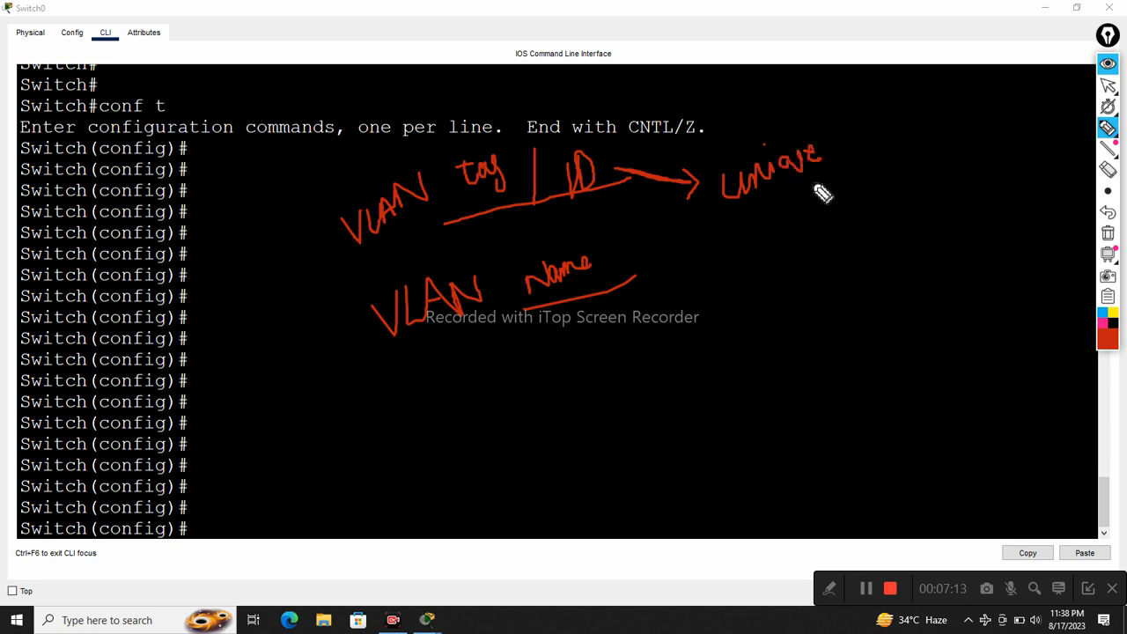
pyautogui.moveTo(708, 359); pyautogui.dragTo(735, 356)
pyautogui.moveTo(749, 348)
pyautogui.mouseDown()
pyautogui.moveTo(757, 380)
pyautogui.moveTo(792, 347)
pyautogui.moveTo(855, 345)
pyautogui.mouseUp()
pyautogui.moveTo(771, 454)
pyautogui.mouseDown()
pyautogui.moveTo(799, 447)
pyautogui.moveTo(818, 422)
pyautogui.moveTo(867, 417)
pyautogui.moveTo(874, 403)
pyautogui.moveTo(946, 395)
pyautogui.moveTo(950, 374)
pyautogui.moveTo(960, 382)
pyautogui.moveTo(988, 366)
pyautogui.moveTo(994, 377)
pyautogui.moveTo(1013, 337)
pyautogui.mouseUp()
pyautogui.moveTo(759, 480)
pyautogui.mouseDown()
pyautogui.moveTo(786, 502)
pyautogui.moveTo(803, 464)
pyautogui.moveTo(836, 473)
pyautogui.moveTo(877, 431)
pyautogui.moveTo(913, 453)
pyautogui.moveTo(906, 435)
pyautogui.moveTo(883, 481)
pyautogui.mouseUp()
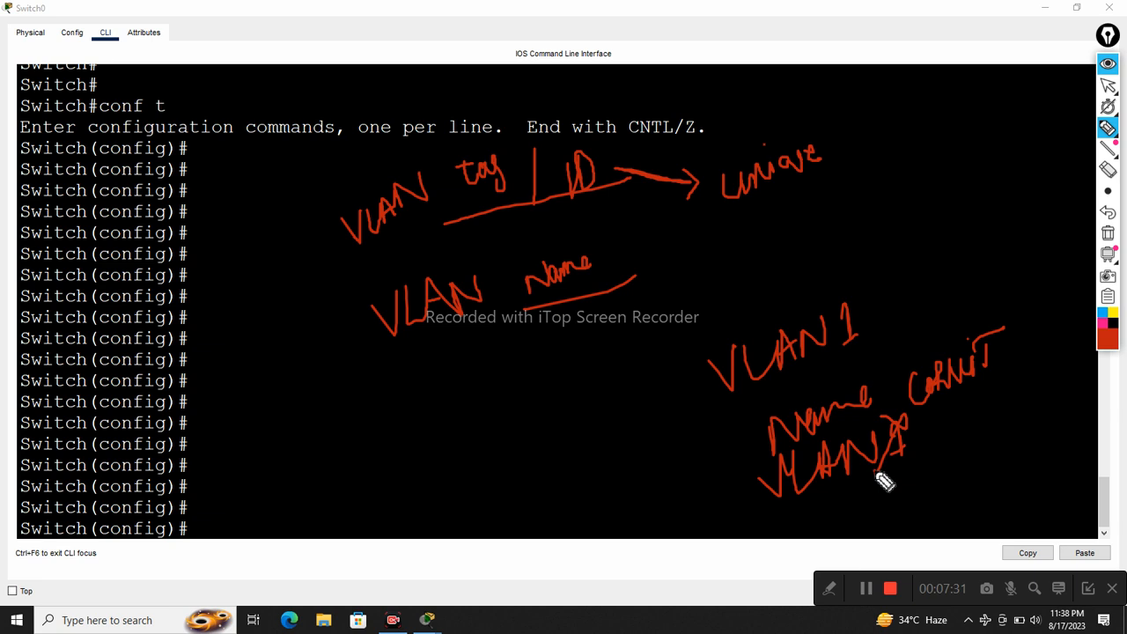
pyautogui.moveTo(915, 420); pyautogui.dragTo(1073, 386)
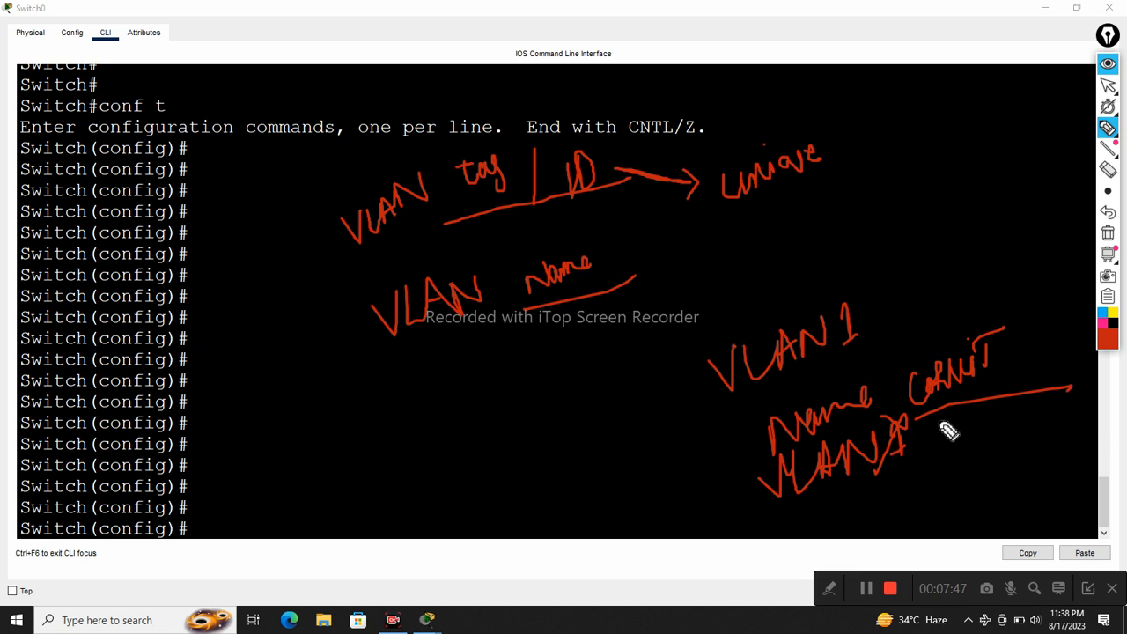
pyautogui.moveTo(911, 332)
pyautogui.mouseDown()
pyautogui.moveTo(830, 361)
pyautogui.moveTo(898, 358)
pyautogui.mouseUp()
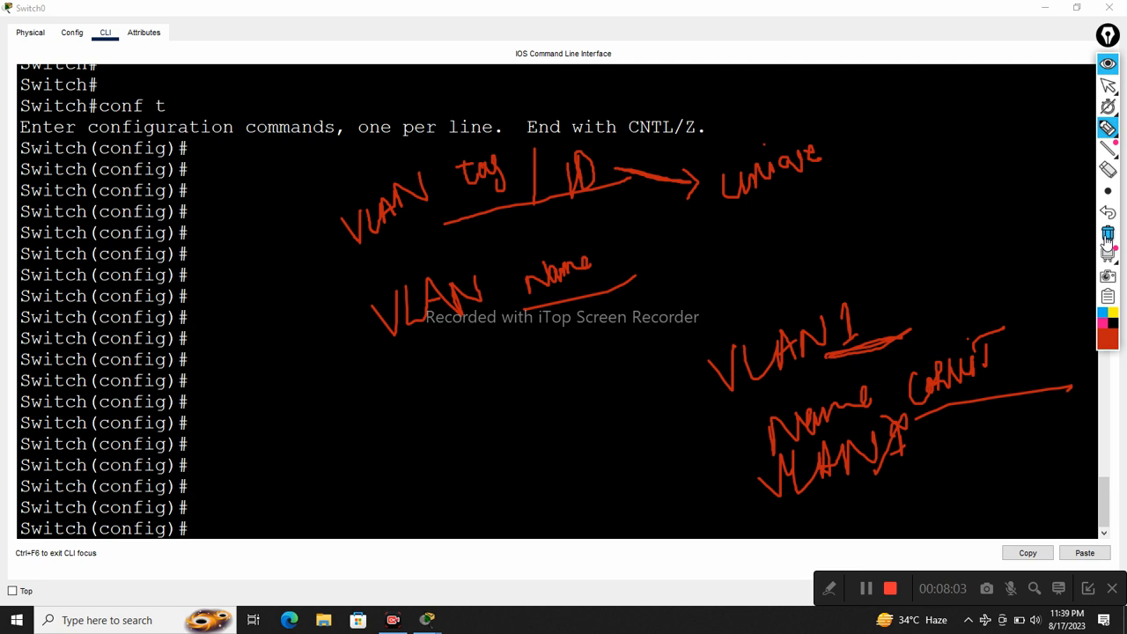
# Erase all pen annotations and return to the switch's configuration prompt.
pyautogui.click(1108, 232)
pyautogui.click(1108, 85)
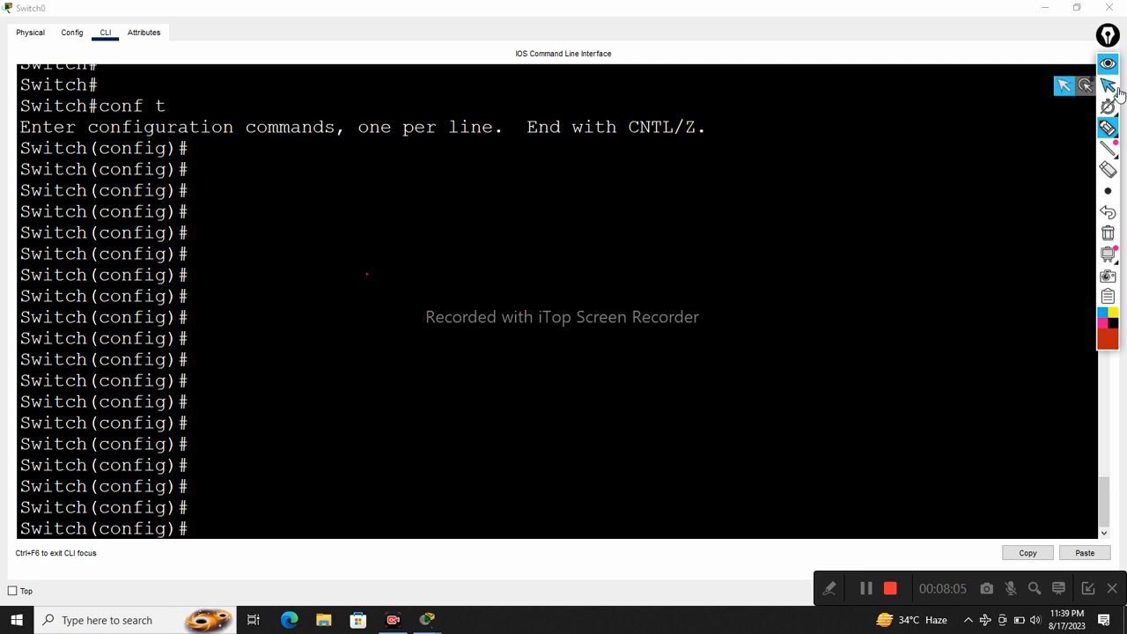
pyautogui.click(309, 284)
pyautogui.press('Return')
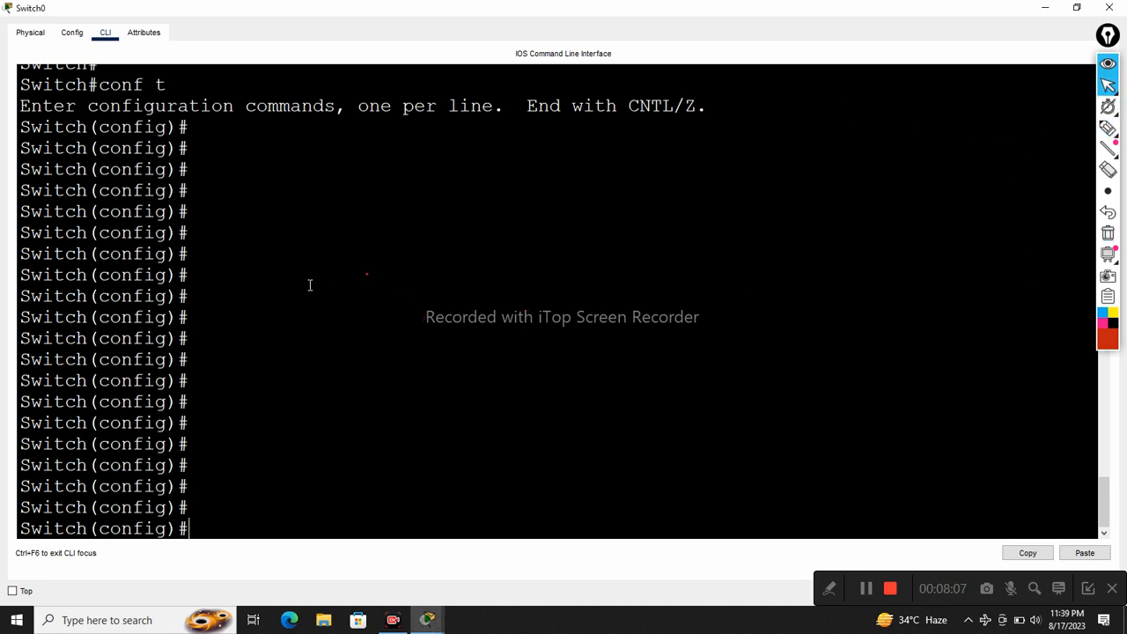
# Show the help for the vlan command with vlan ? and examine the allowed VLAN ID ranges.
pyautogui.write('vlan')
pyautogui.write('?')
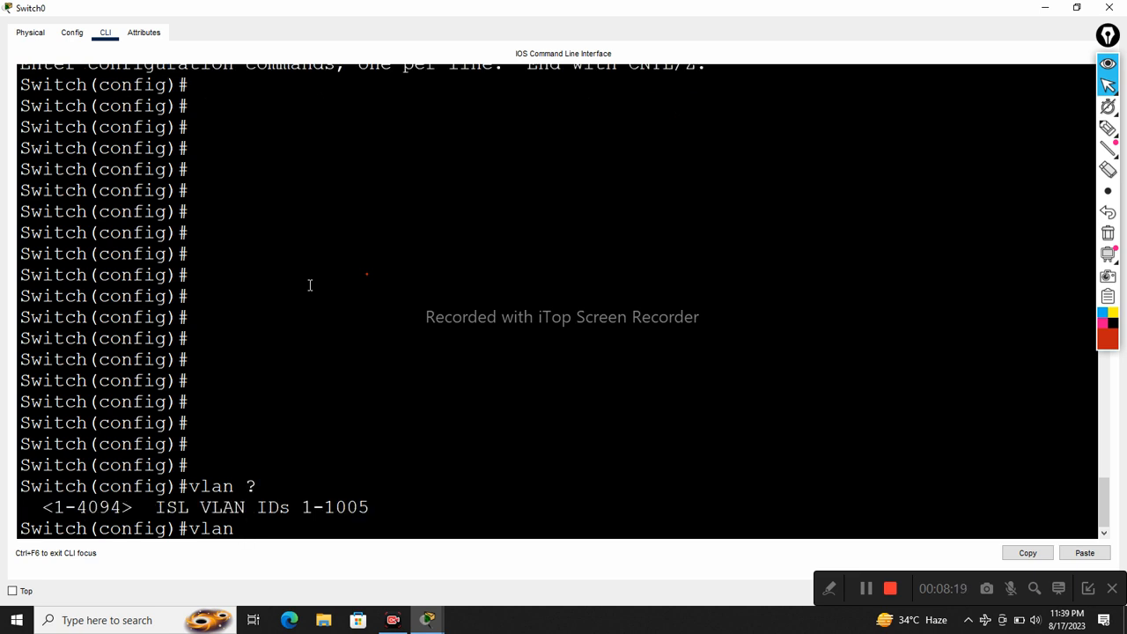
pyautogui.moveTo(302, 508); pyautogui.dragTo(395, 503)
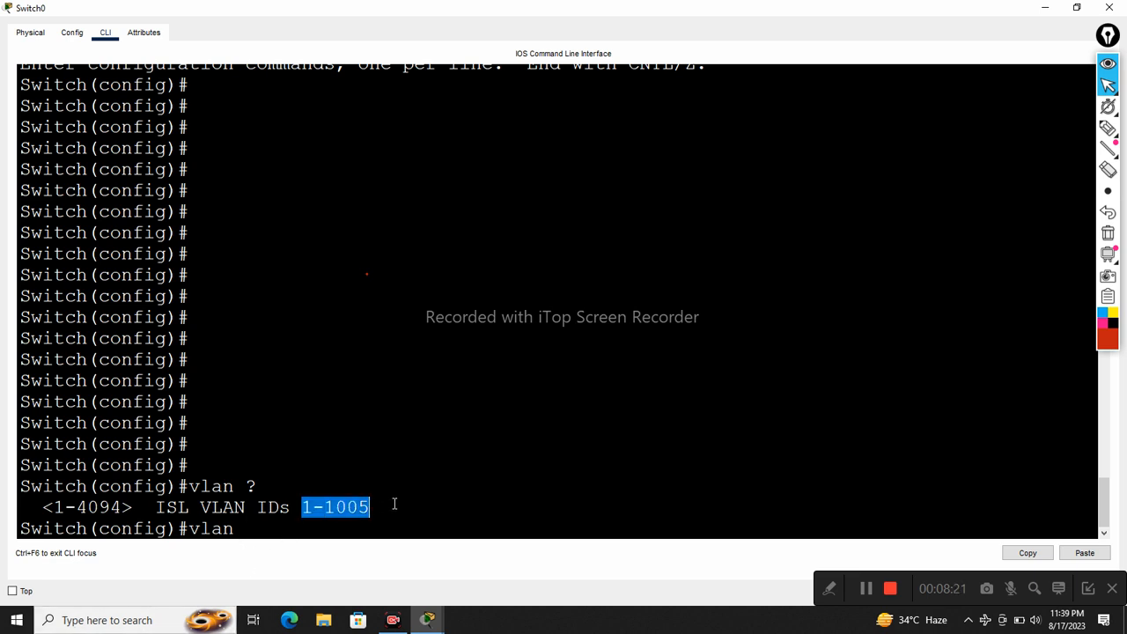
pyautogui.click(396, 505)
pyautogui.moveTo(53, 508); pyautogui.dragTo(128, 508)
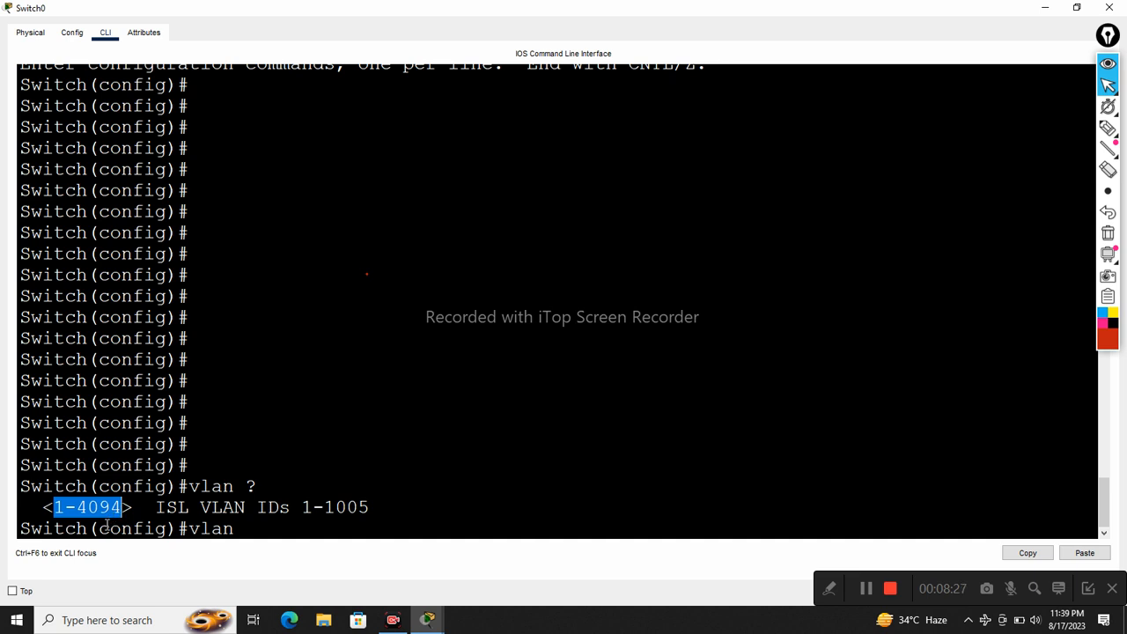
pyautogui.moveTo(324, 507); pyautogui.dragTo(396, 512)
pyautogui.click(368, 524)
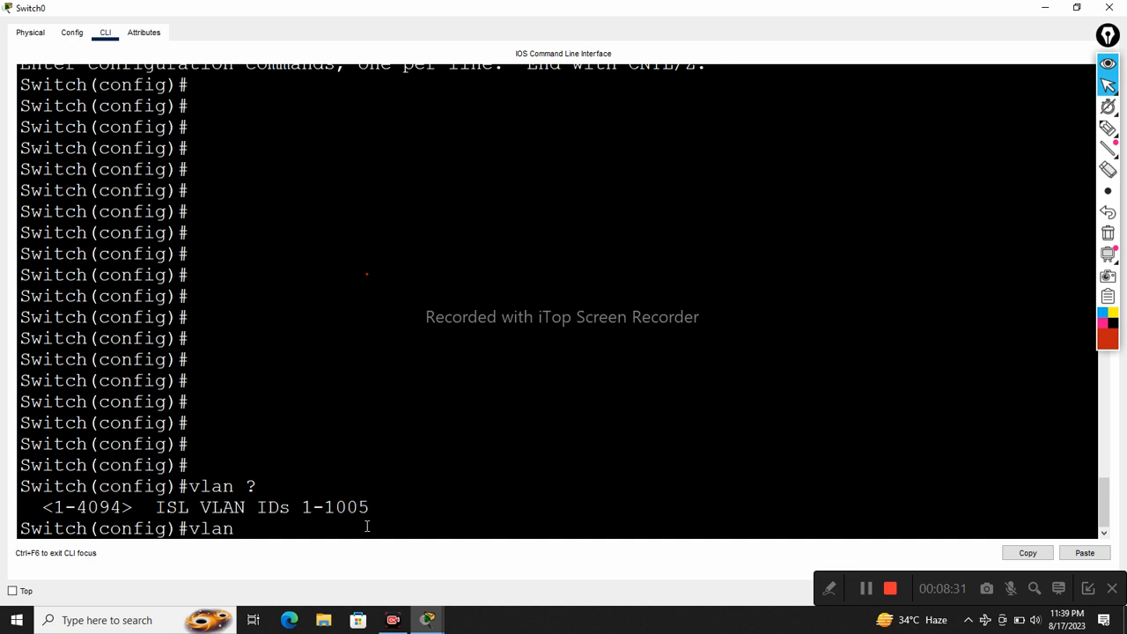
# Create VLAN 5 on the switch and enter its configuration mode.
pyautogui.write('5')
pyautogui.press('Return')
pyautogui.press('Return')
pyautogui.press('Return')
pyautogui.press('Return')
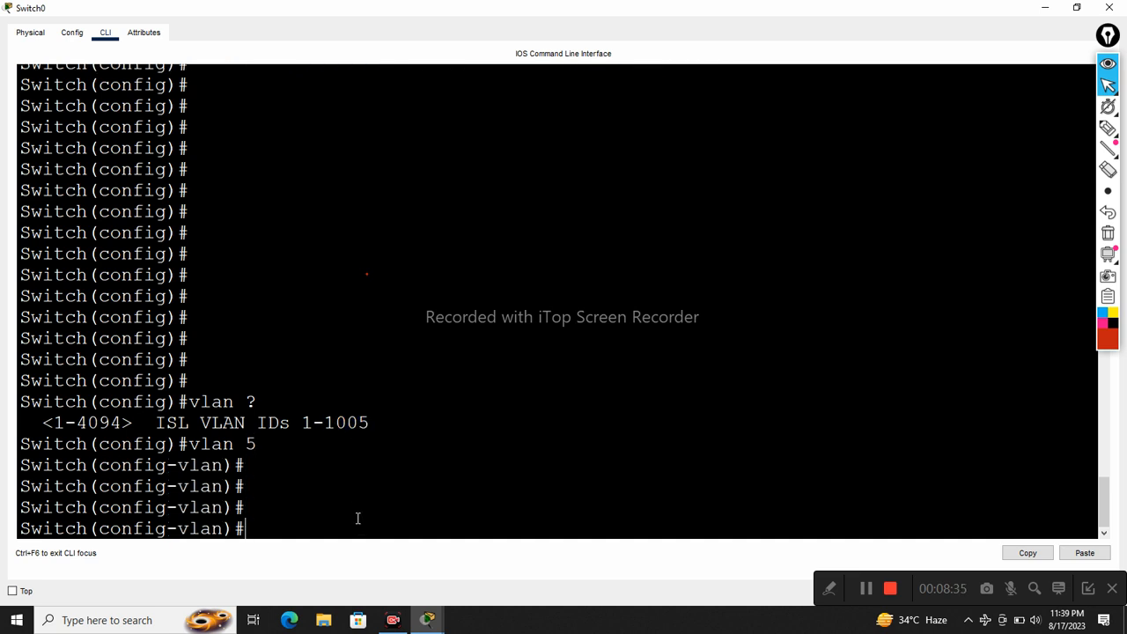
# Name VLAN 5 Yellow and exit to global configuration mode.
pyautogui.write('namr')
pyautogui.press('BackSpace')
pyautogui.press('BackSpace')
pyautogui.write('e Yellow')
pyautogui.press('Return')
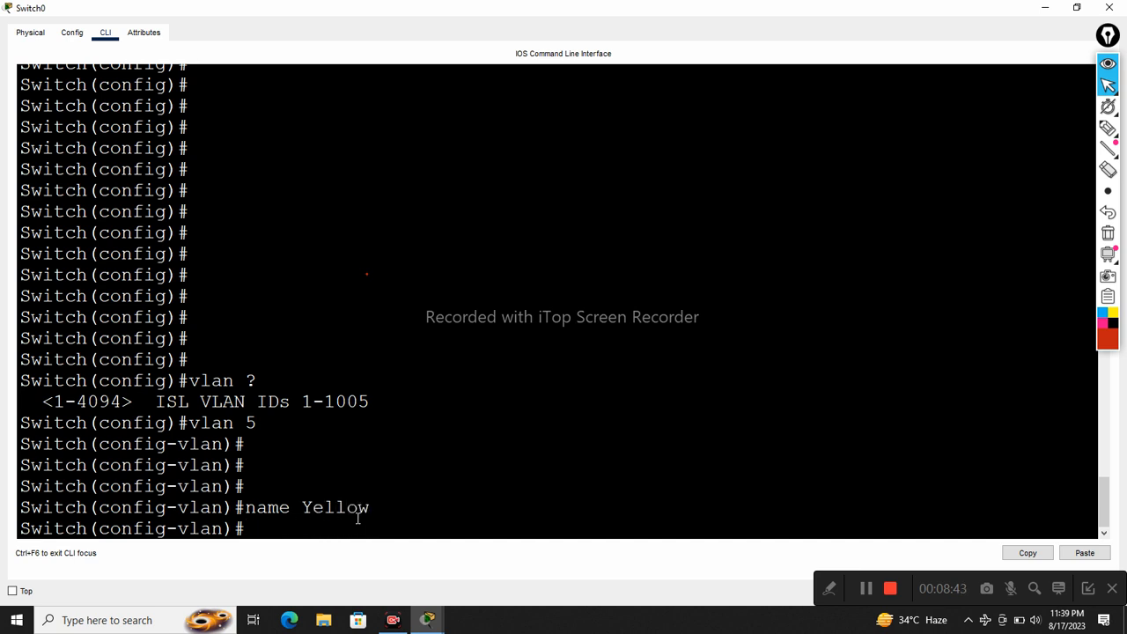
pyautogui.press('Return')
pyautogui.press('Return')
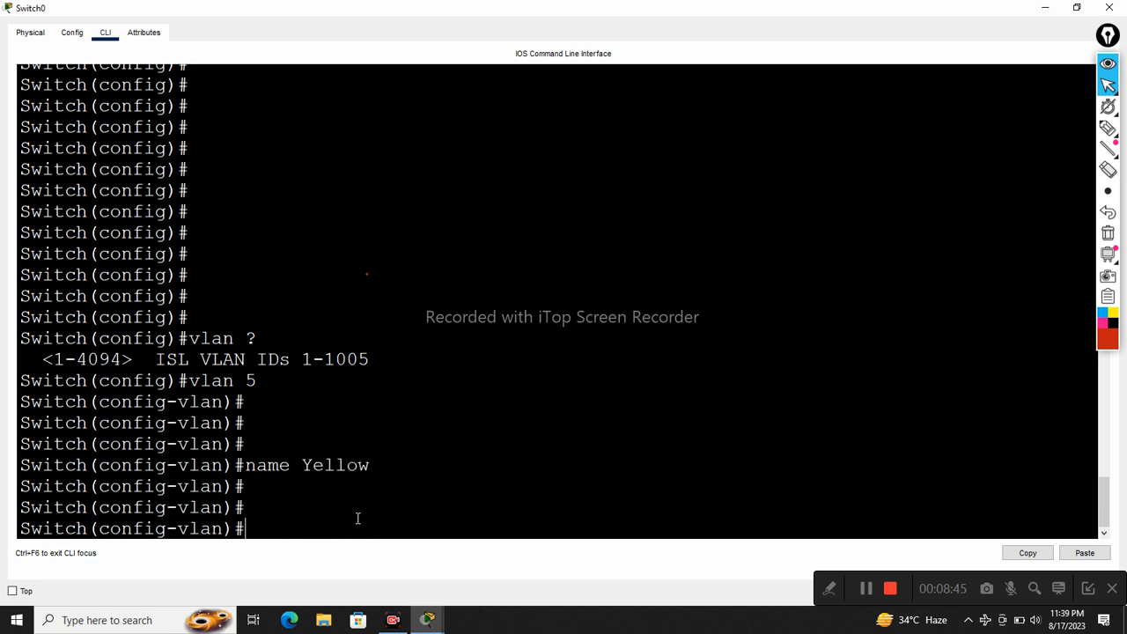
pyautogui.write('ex')
pyautogui.press('Return')
pyautogui.press('Return')
# Try to create another VLAN with the command vlan SKY-Blue.
pyautogui.write('vlan')
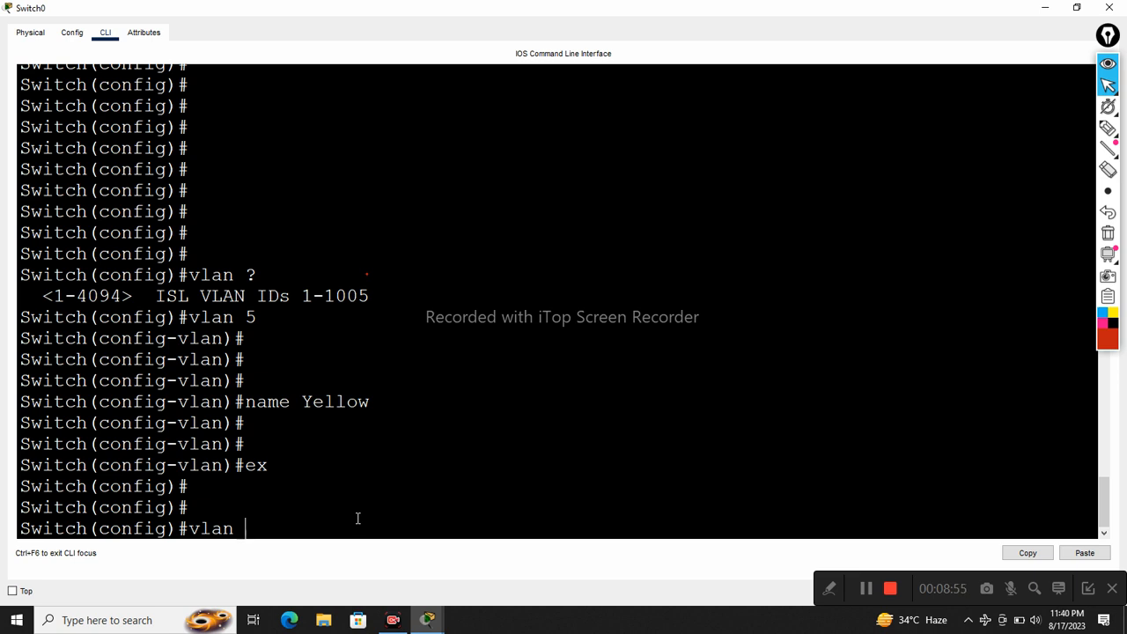
pyautogui.write('SKY-BLue')
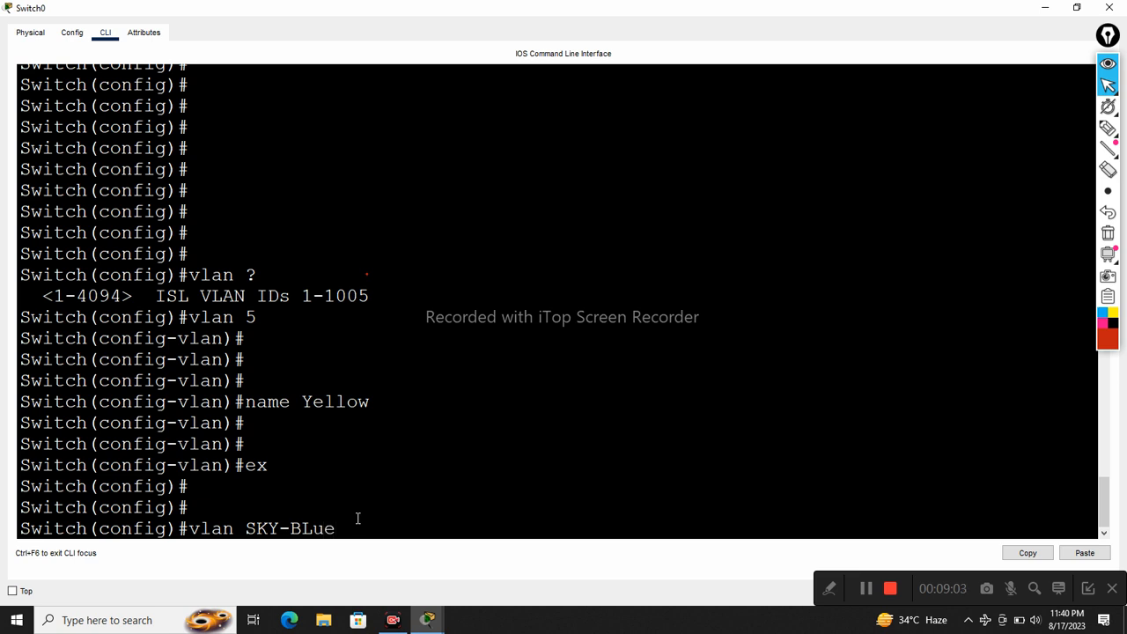
pyautogui.press('BackSpace')
pyautogui.press('BackSpace')
pyautogui.press('BackSpace')
pyautogui.write('lue')
pyautogui.press('Return')
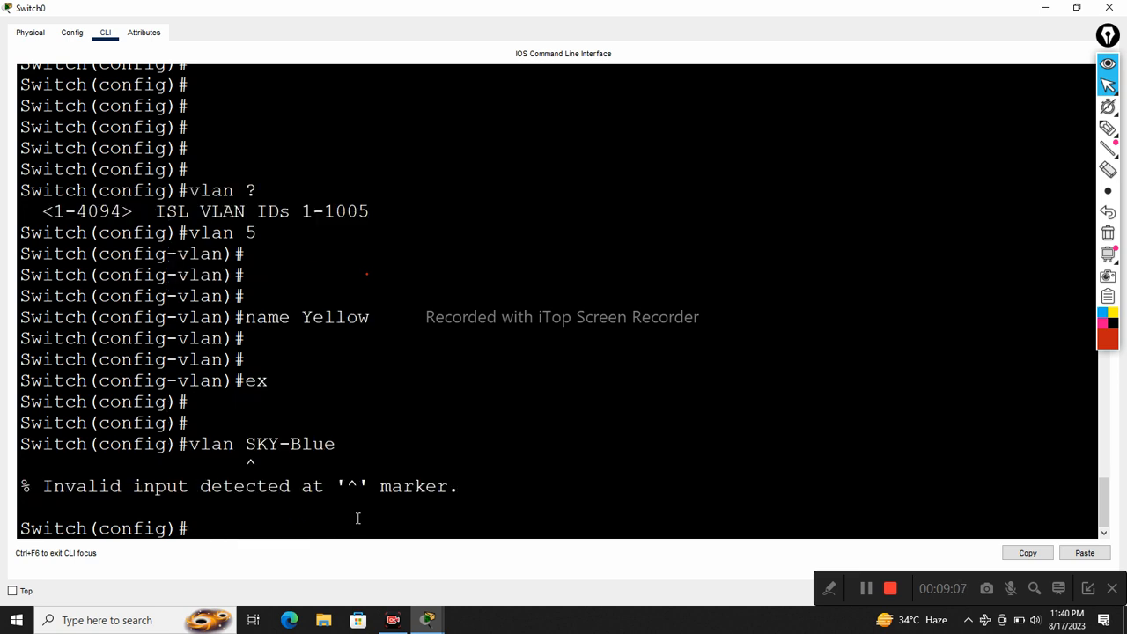
# Replace the rejected vlan command with vlan 10 to create VLAN 10 and enter its configuration mode.
pyautogui.press('Up')
pyautogui.press('Left')
pyautogui.press('Left')
pyautogui.press('Left')
pyautogui.press('Left')
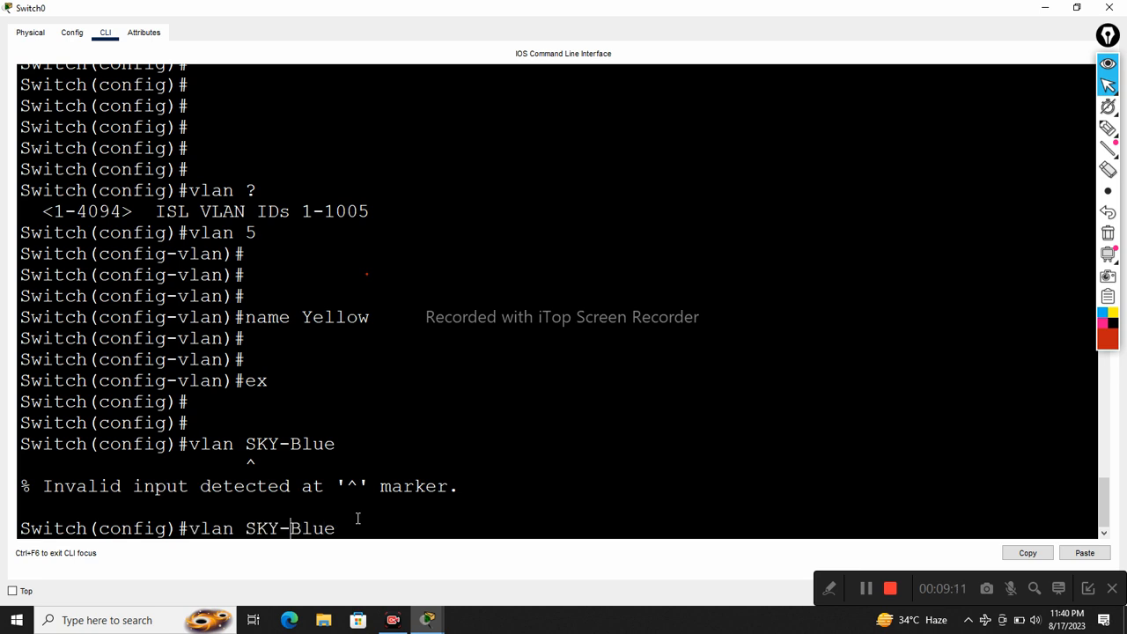
pyautogui.press('BackSpace')
pyautogui.press('BackSpace')
pyautogui.press('BackSpace')
pyautogui.press('BackSpace')
pyautogui.press('BackSpace')
pyautogui.press('BackSpace')
pyautogui.press('BackSpace')
pyautogui.press('BackSpace')
pyautogui.press('BackSpace')
pyautogui.press('Up')
pyautogui.press('Up')
pyautogui.press('Up')
pyautogui.press('BackSpace')
pyautogui.write('10')
pyautogui.press('Return')
pyautogui.press('Return')
pyautogui.press('Return')
pyautogui.press('Return')
# Name VLAN 10 Sky-Blue.
pyautogui.write('name Sky')
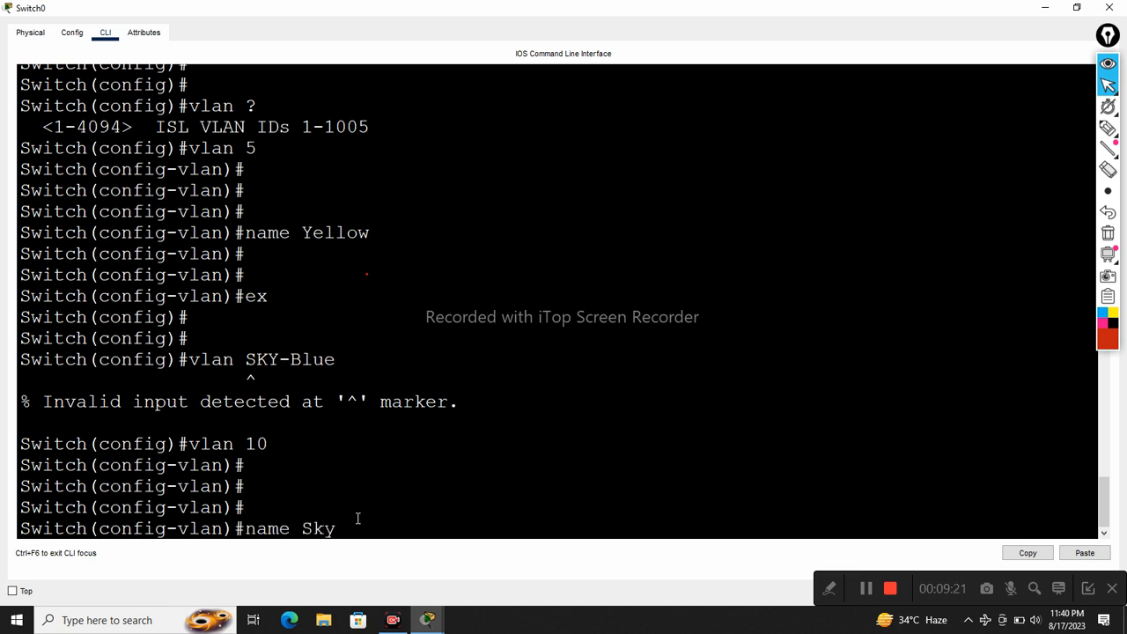
pyautogui.write('-Blue')
pyautogui.press('Return')
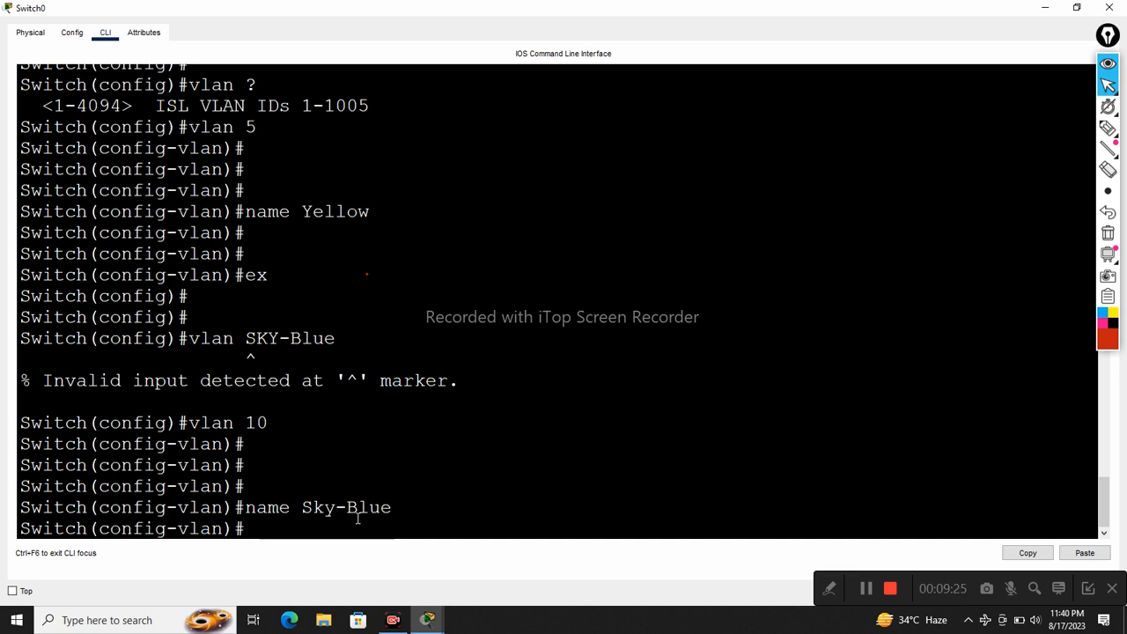
pyautogui.press('Return')
pyautogui.press('Return')
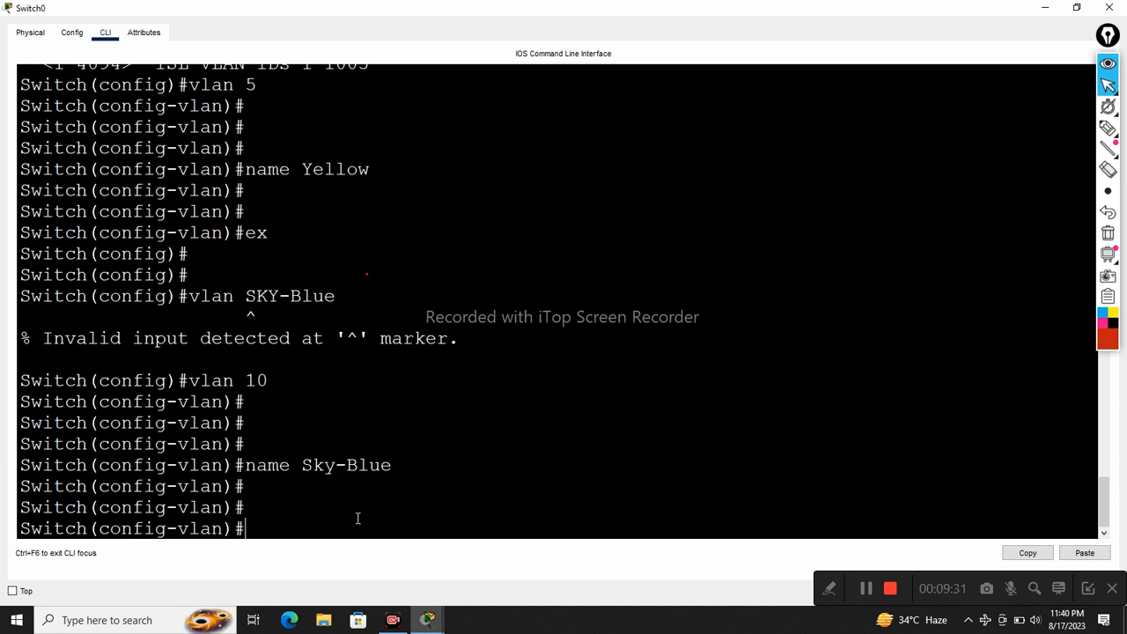
# Create VLAN 15 directly from the VLAN configuration mode.
pyautogui.write('vlan 15')
pyautogui.press('Return')
pyautogui.press('Return')
pyautogui.press('Return')
pyautogui.press('Return')
# Name VLAN 15 Green.
pyautogui.write('name')
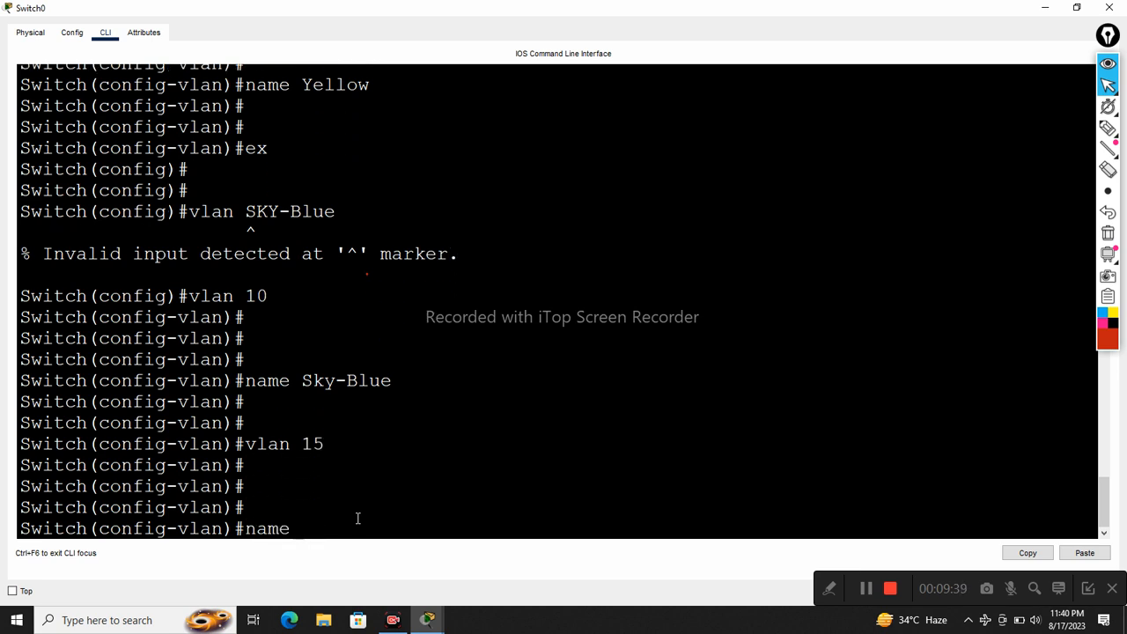
pyautogui.write(' Grew')
pyautogui.press('BackSpace')
pyautogui.write('en')
pyautogui.press('Return')
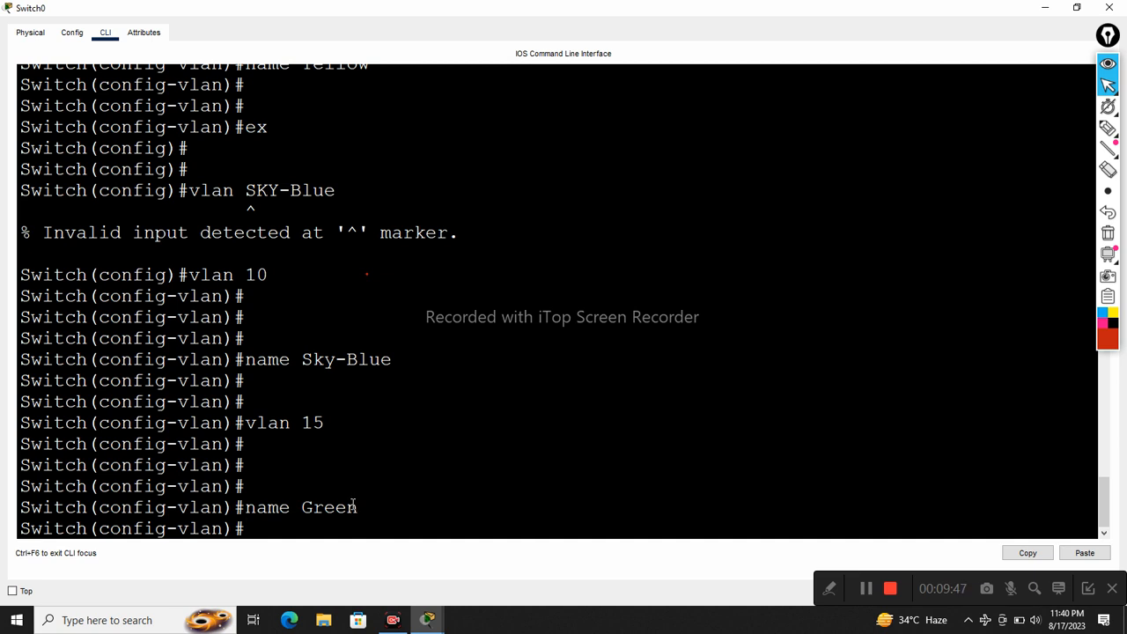
# Return to privileged EXEC mode, run show vlan brief and examine the entries for VLANs 5, 10 and 15.
pyautogui.hotkey('ctrl', 'z')
pyautogui.press('Return')
pyautogui.press('Return')
pyautogui.write('show vlan brief')
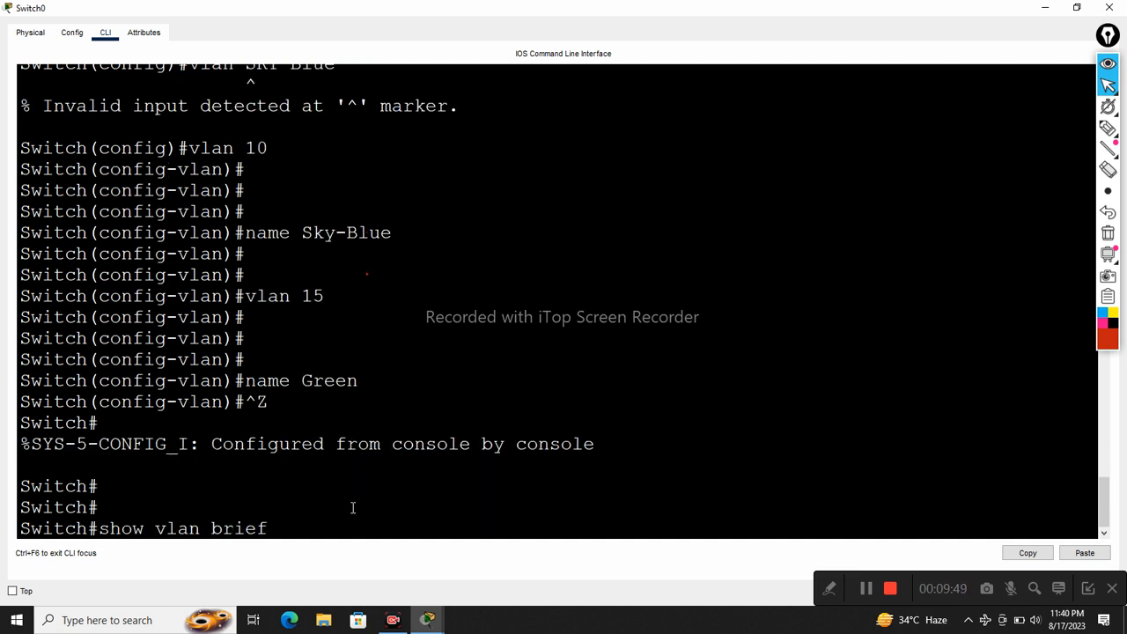
pyautogui.press('Return')
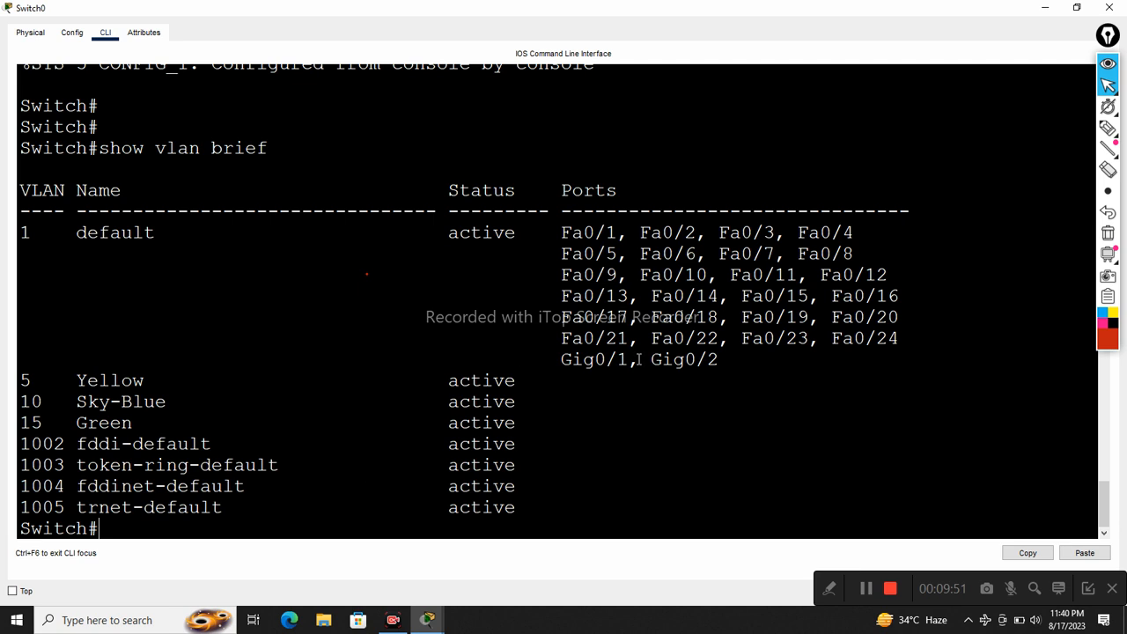
pyautogui.moveTo(20, 380); pyautogui.dragTo(543, 425)
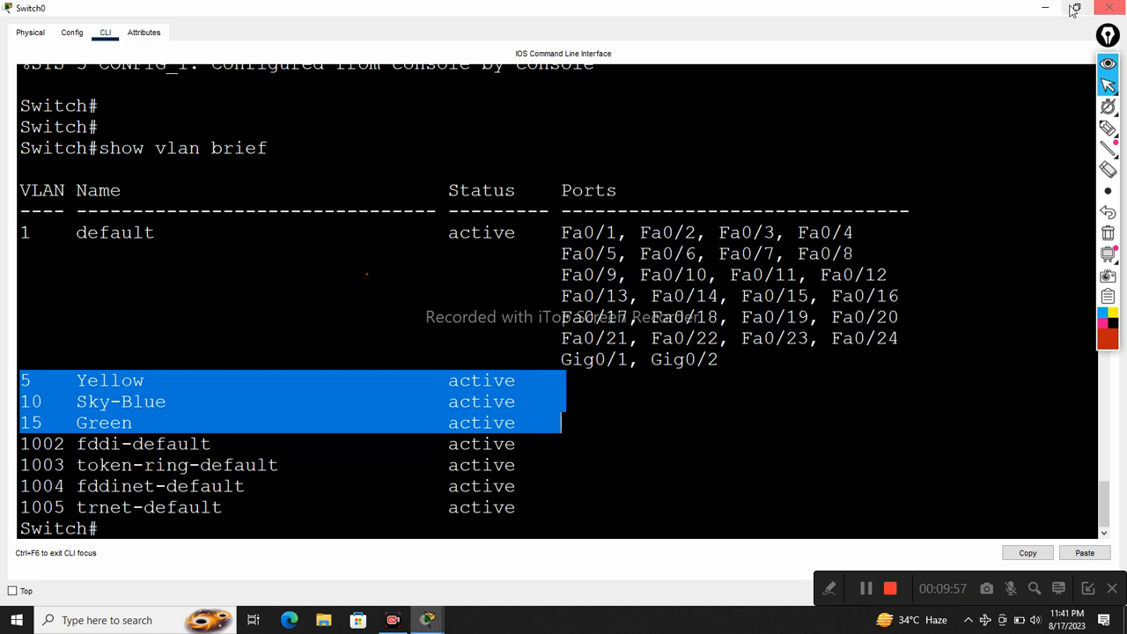
# Return to the topology and check PC4's address in its IP Configuration.
pyautogui.click(1074, 11)
pyautogui.click(164, 176)
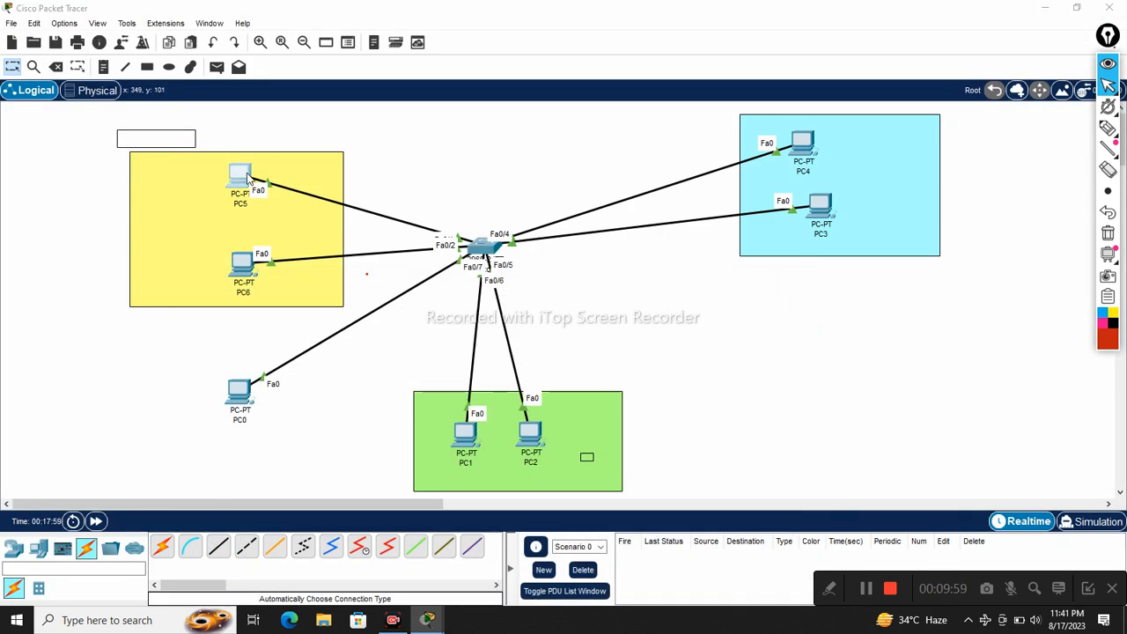
pyautogui.click(249, 179)
pyautogui.click(647, 143)
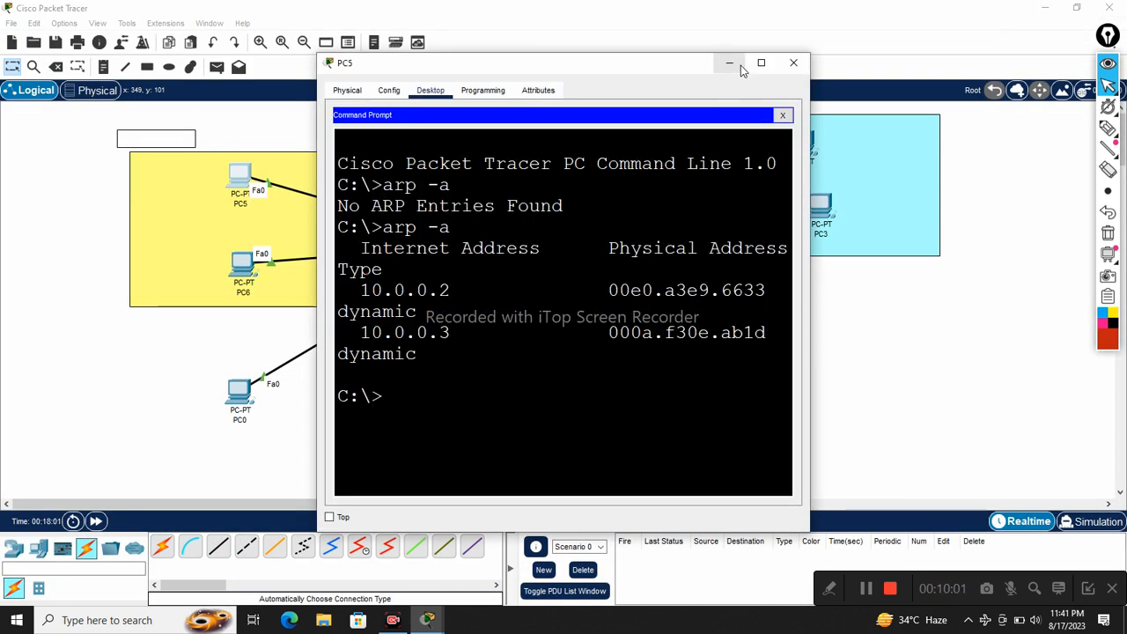
pyautogui.click(731, 66)
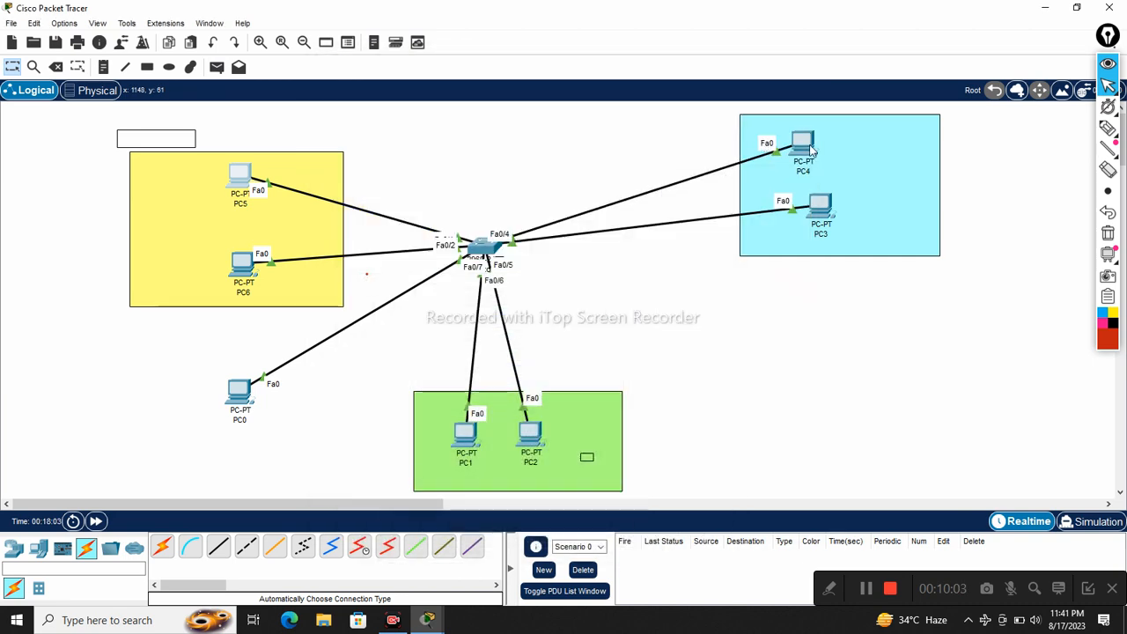
pyautogui.click(775, 143)
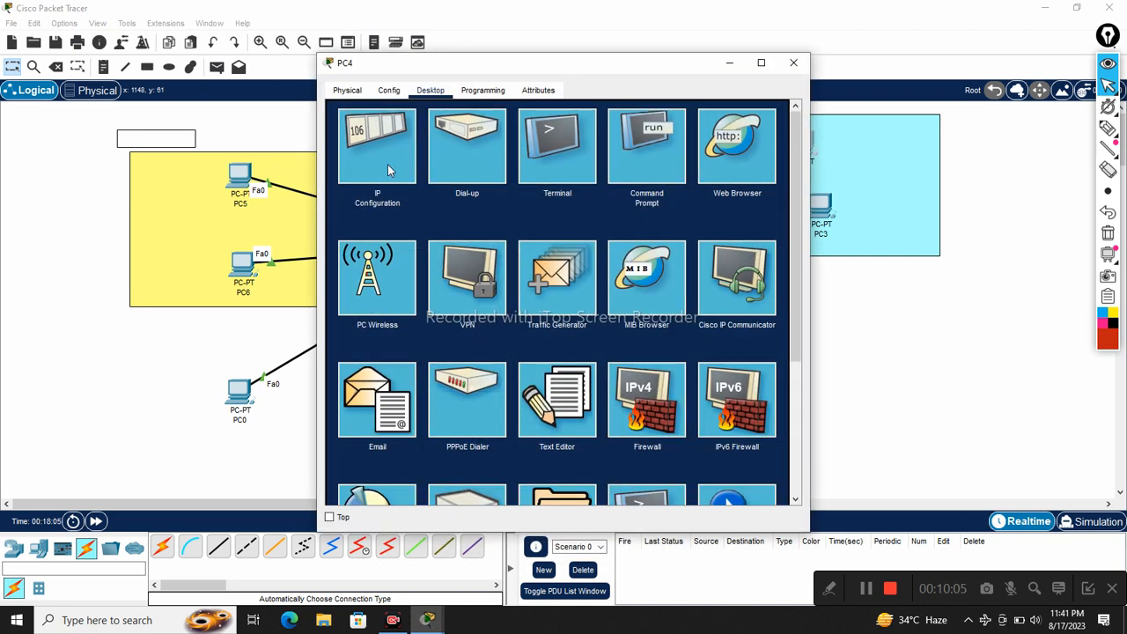
pyautogui.click(383, 167)
pyautogui.click(729, 63)
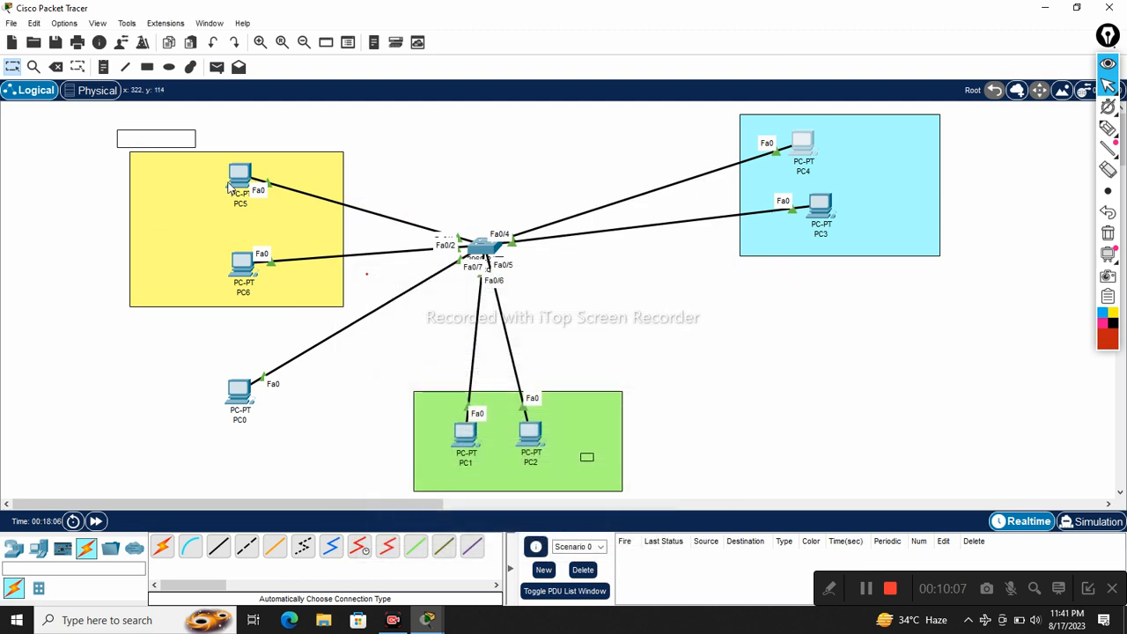
# Ping 10.0.0.8 from PC5's command prompt, enlarge the window to read the replies, and return to the topology.
pyautogui.click(239, 176)
pyautogui.write('ping 1')
pyautogui.write('0.0')
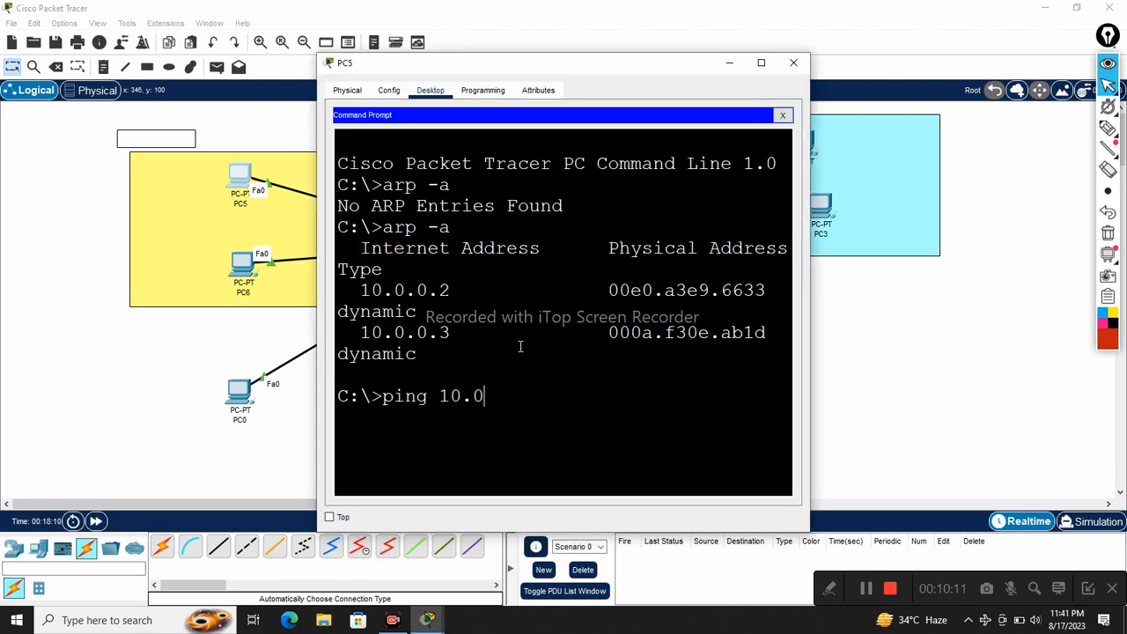
pyautogui.write('.0.8')
pyautogui.click(761, 58)
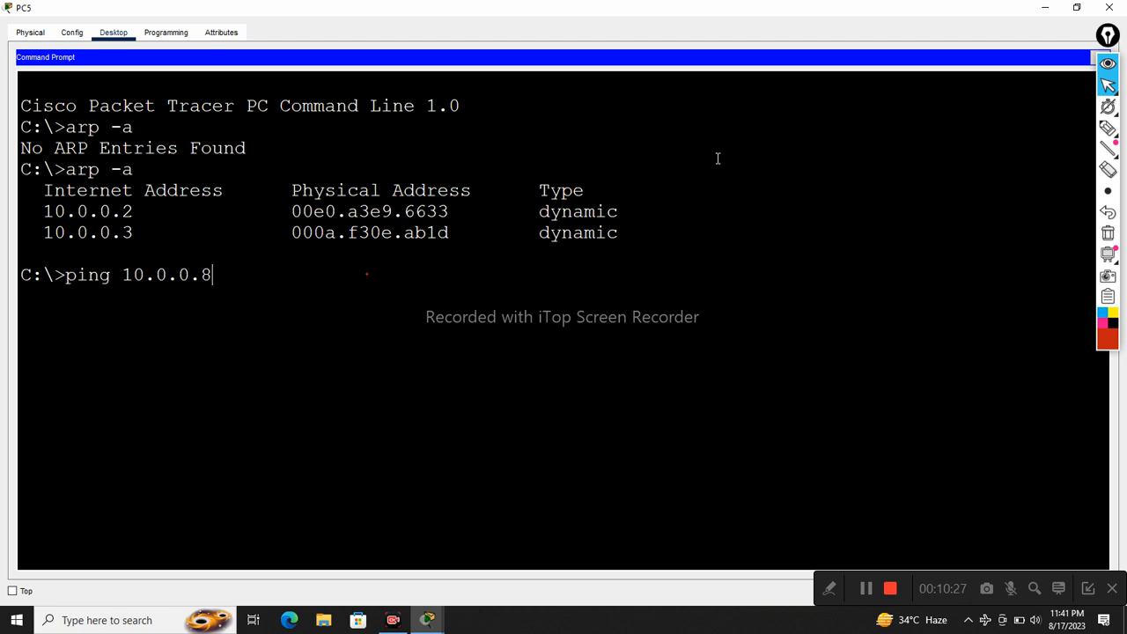
pyautogui.press('Return')
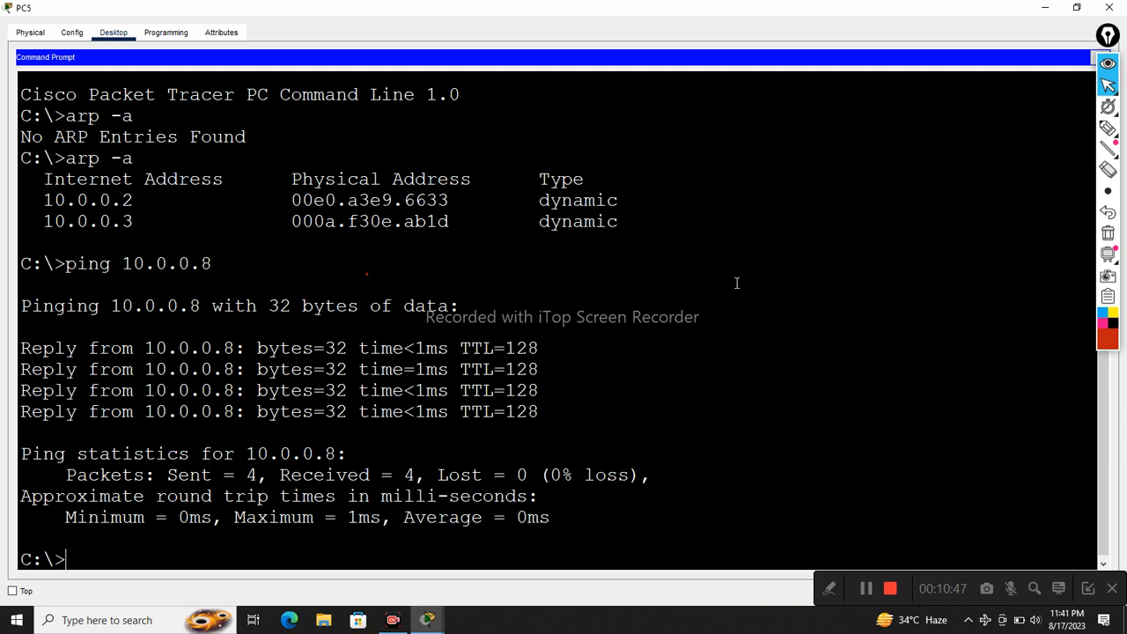
pyautogui.click(1039, 7)
# Mark the switch and its links to the three PC groups with red pen strokes, and clear the marks.
pyautogui.moveTo(1106, 129)
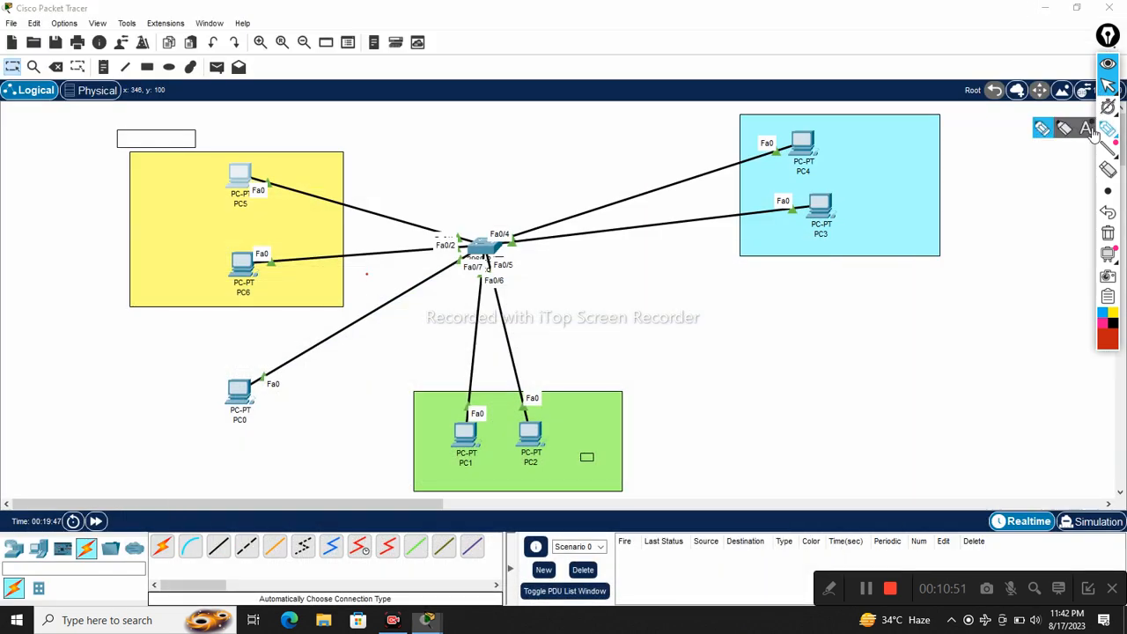
pyautogui.moveTo(484, 251); pyautogui.dragTo(490, 213)
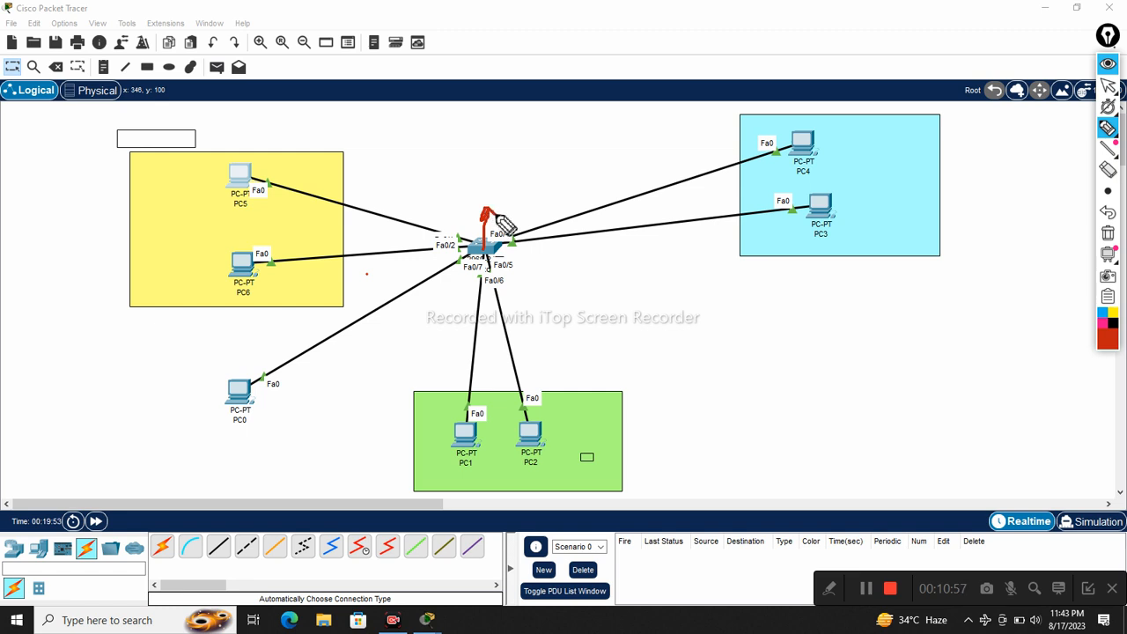
pyautogui.moveTo(276, 139)
pyautogui.mouseDown()
pyautogui.moveTo(345, 182)
pyautogui.moveTo(352, 261)
pyautogui.moveTo(302, 322)
pyautogui.mouseUp()
pyautogui.moveTo(478, 274)
pyautogui.mouseDown()
pyautogui.moveTo(461, 317)
pyautogui.moveTo(586, 352)
pyautogui.mouseUp()
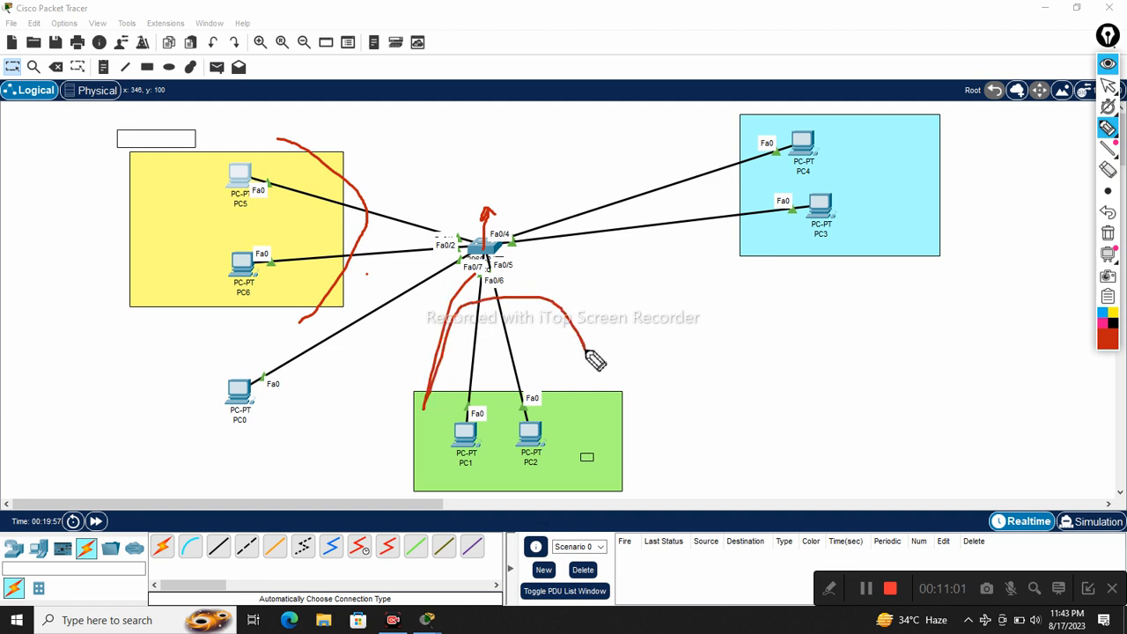
pyautogui.moveTo(583, 131)
pyautogui.mouseDown()
pyautogui.moveTo(516, 238)
pyautogui.moveTo(653, 258)
pyautogui.mouseUp()
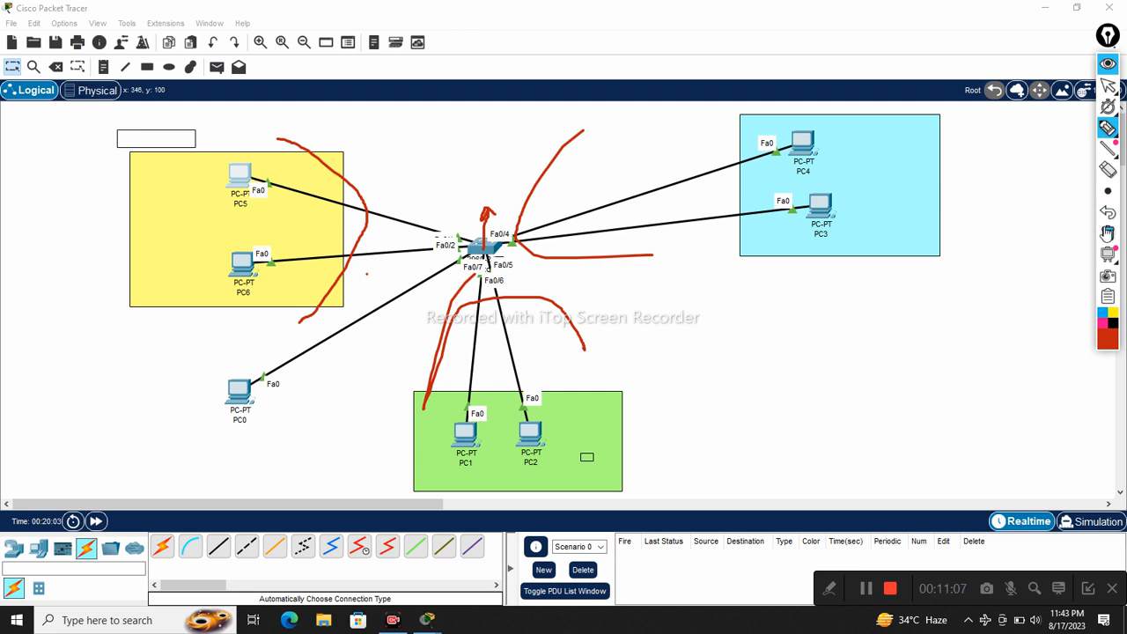
pyautogui.click(1108, 232)
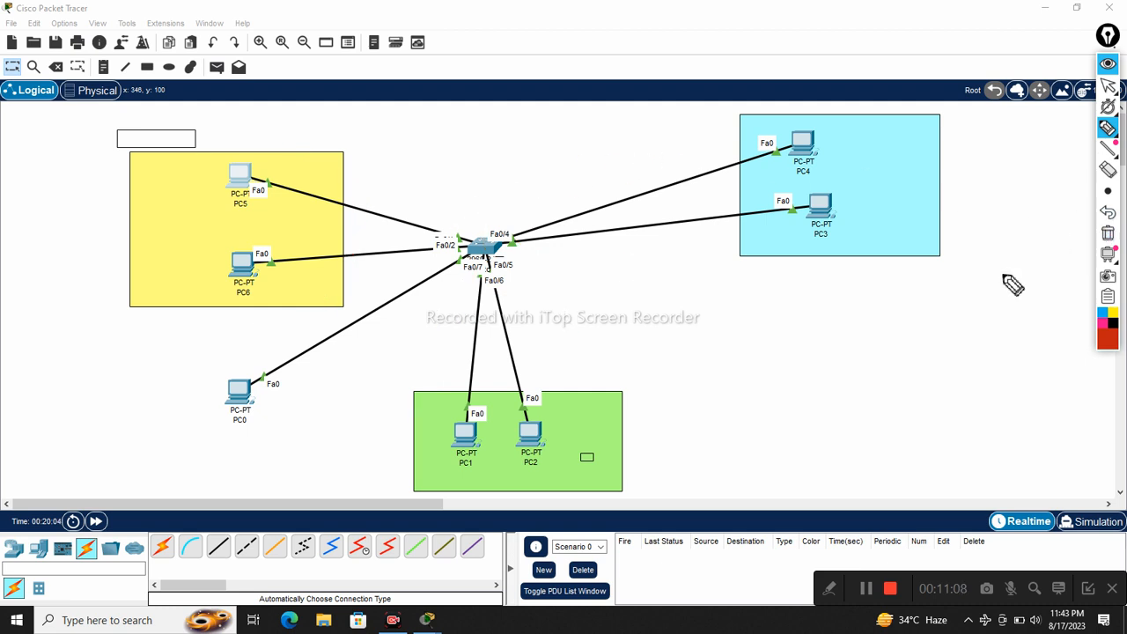
pyautogui.click(1108, 87)
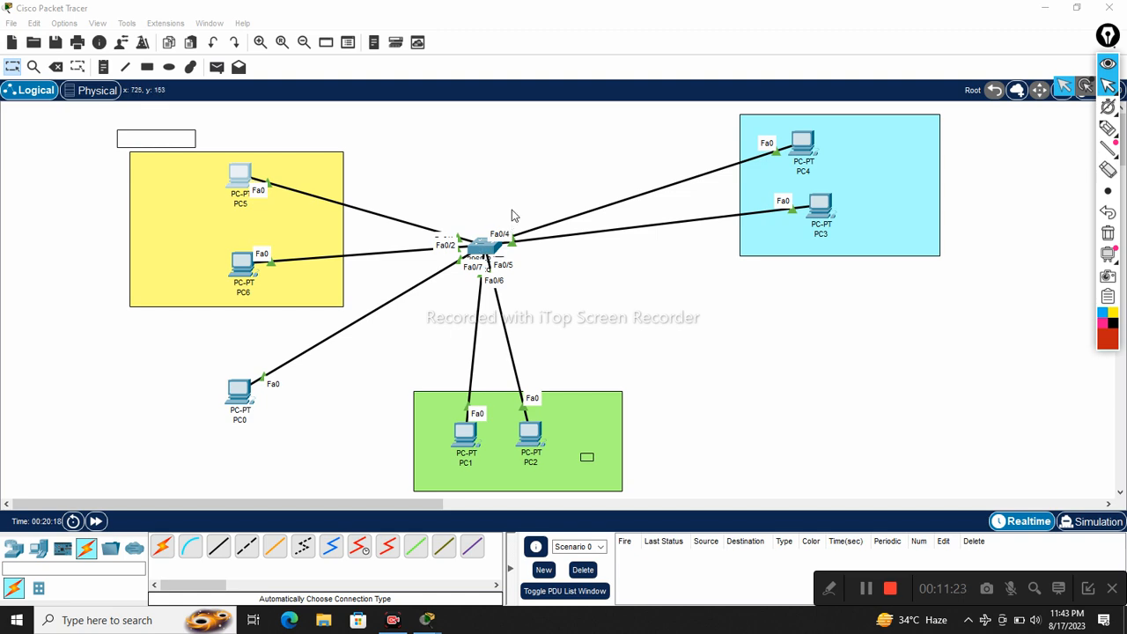
# Swap the positions of PC5 and PC6 in the yellow area, placing PC6 above PC5.
pyautogui.click(483, 254)
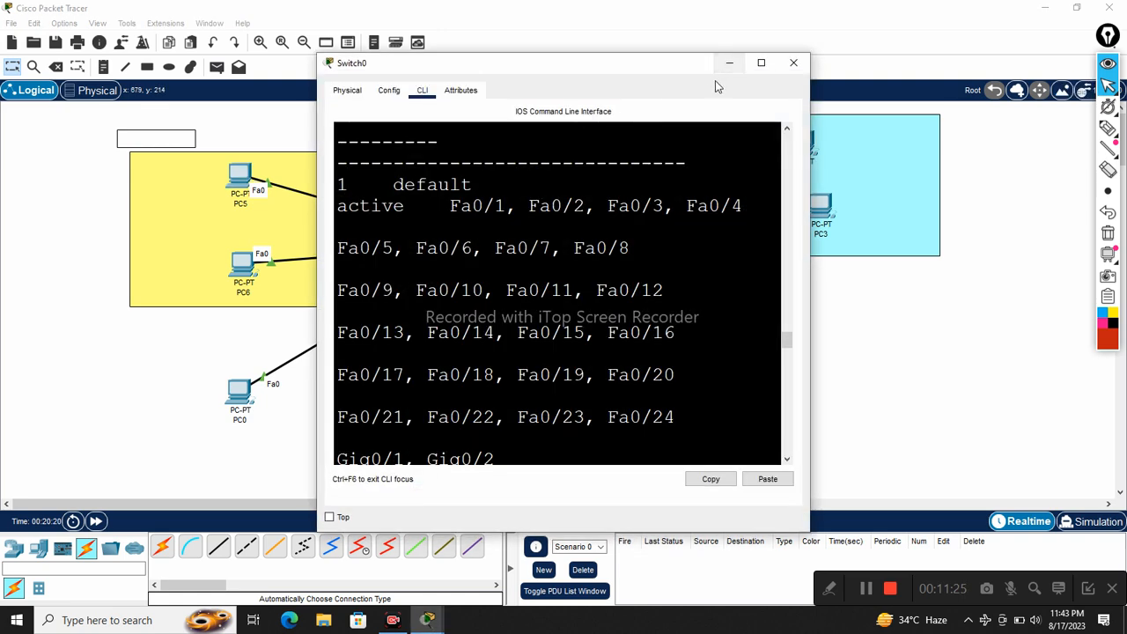
pyautogui.click(729, 63)
pyautogui.moveTo(239, 174); pyautogui.dragTo(289, 157)
pyautogui.moveTo(358, 147); pyautogui.dragTo(496, 146)
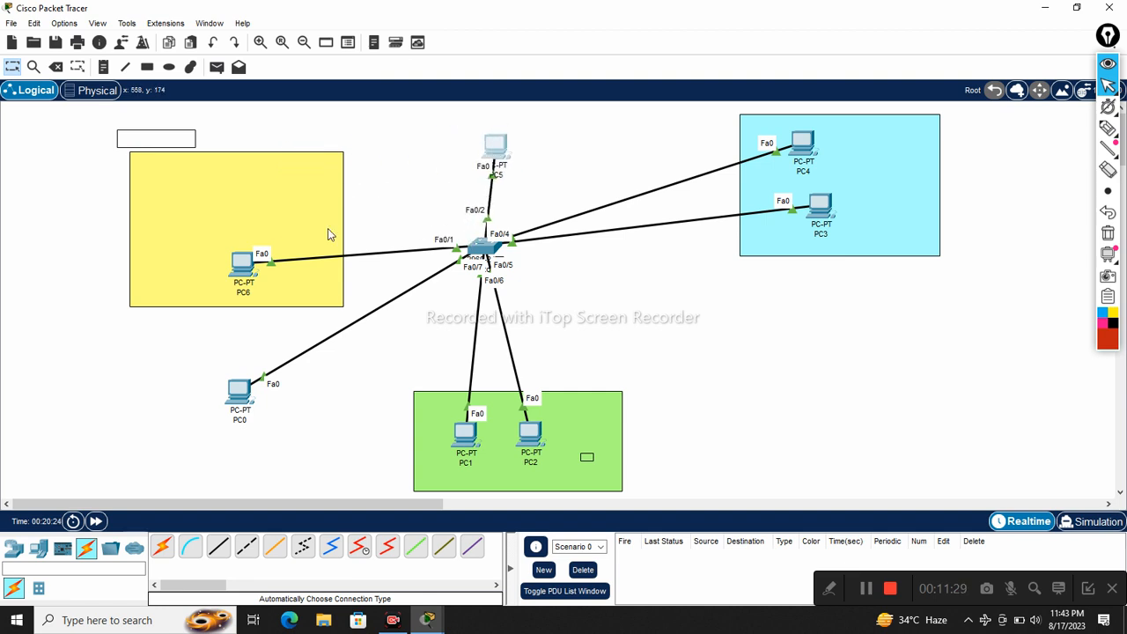
pyautogui.moveTo(259, 269); pyautogui.dragTo(243, 212)
pyautogui.moveTo(495, 145); pyautogui.dragTo(240, 256)
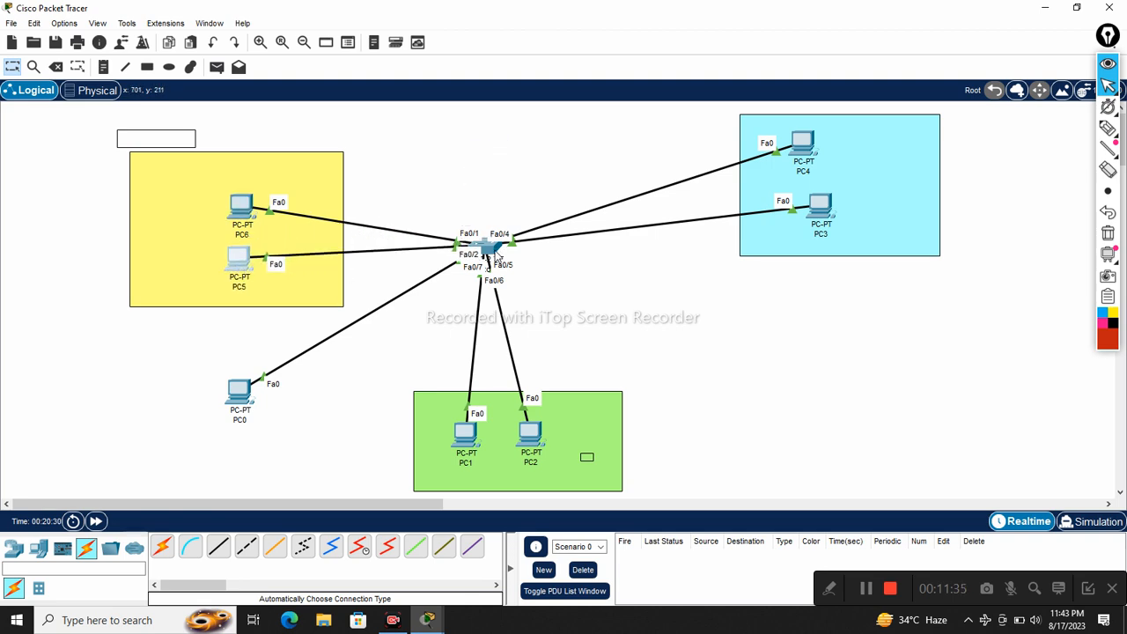
# Open Switch0's command line at full size and enter global configuration mode with conf t.
pyautogui.click(486, 250)
pyautogui.click(764, 62)
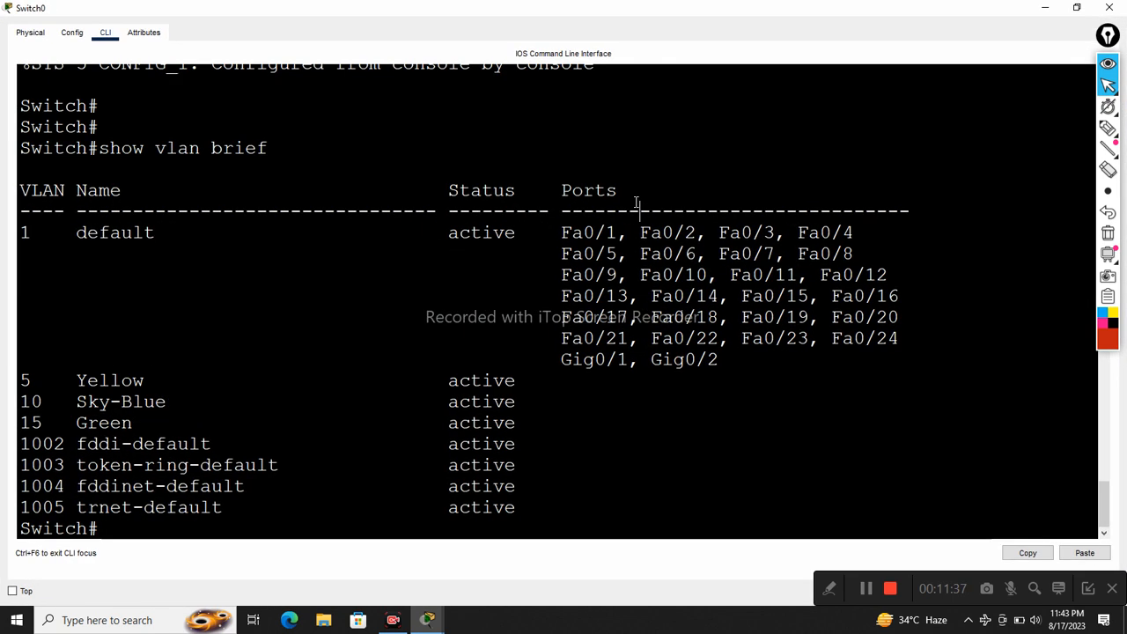
pyautogui.press('Return')
pyautogui.press('Return')
pyautogui.press('Return')
pyautogui.press('Return')
pyautogui.press('Return')
pyautogui.write('conf')
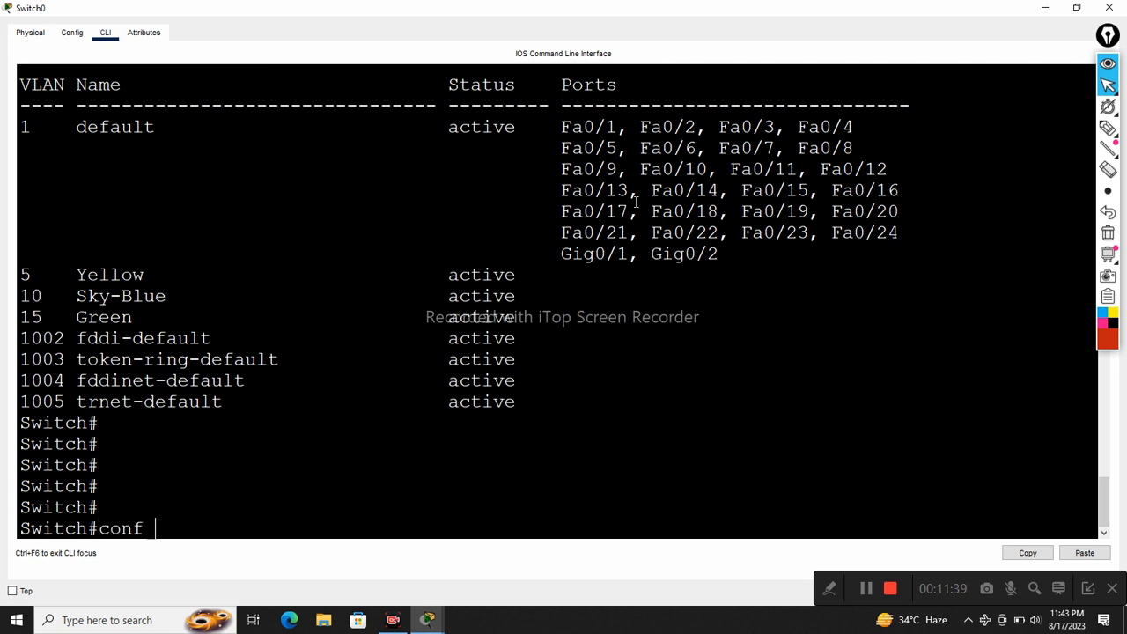
pyautogui.write(' t')
pyautogui.press('Return')
pyautogui.press('Return')
pyautogui.press('Return')
pyautogui.press('Return')
pyautogui.press('Return')
# Enter interface configuration for fa 0/1 and list the available switchport mode options.
pyautogui.write('int ')
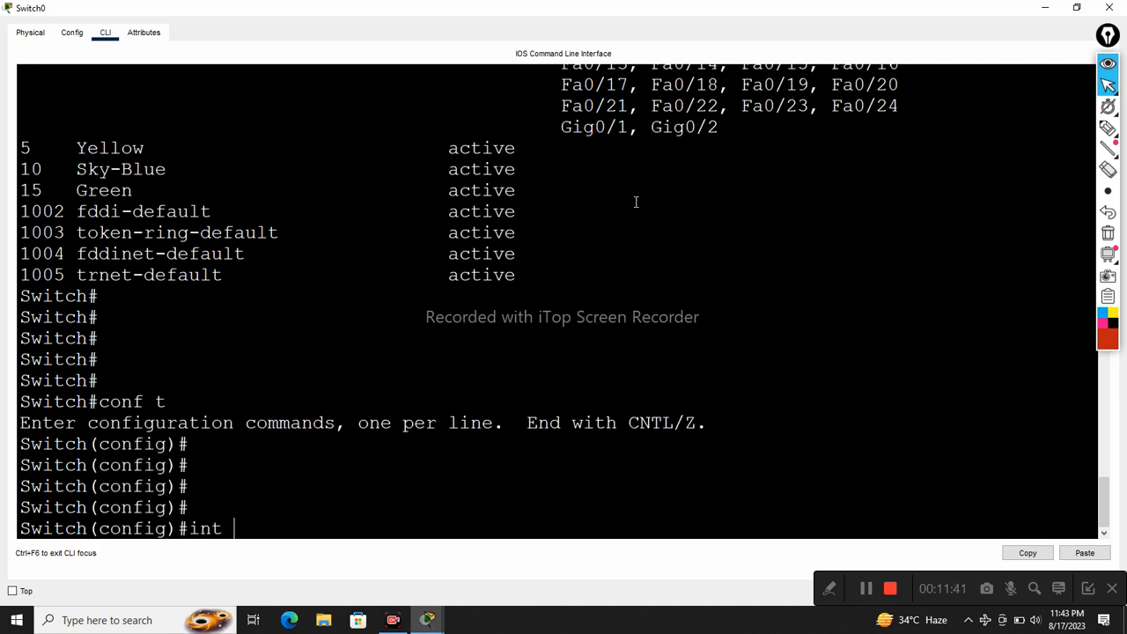
pyautogui.write('fa 0/1')
pyautogui.press('Return')
pyautogui.press('Return')
pyautogui.press('Return')
pyautogui.press('Return')
pyautogui.write('switchport mo')
pyautogui.press('Tab')
pyautogui.write('?')
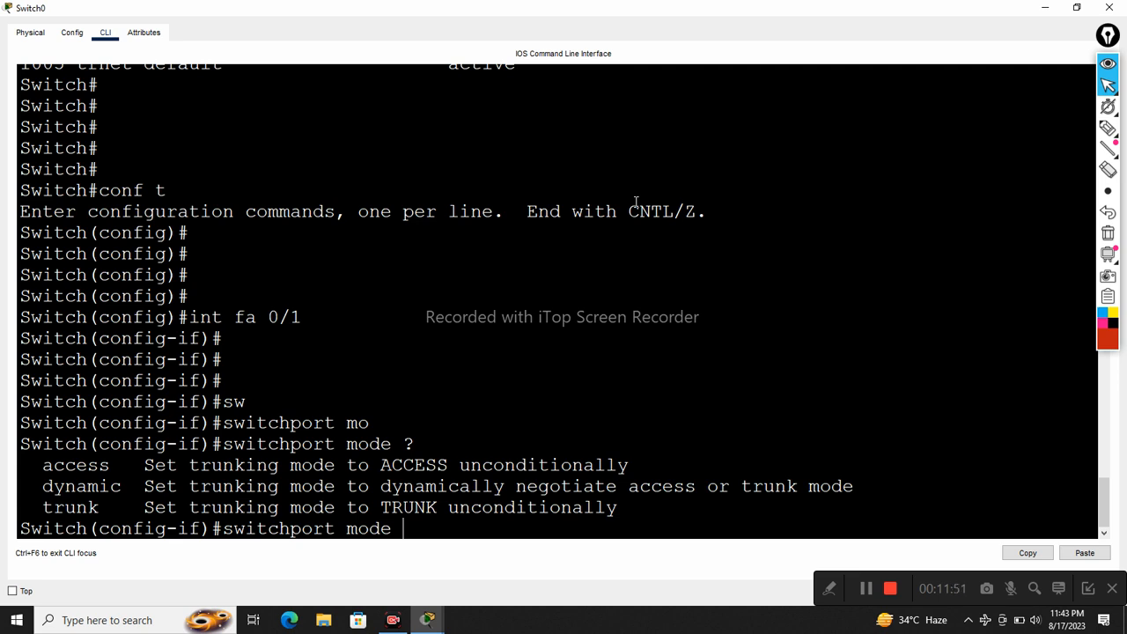
# Set interface fa 0/1 to access mode with switchport mode access.
pyautogui.write('aa')
pyautogui.press('BackSpace')
pyautogui.write('c')
pyautogui.press('Tab')
pyautogui.press('Return')
pyautogui.press('Return')
pyautogui.press('Return')
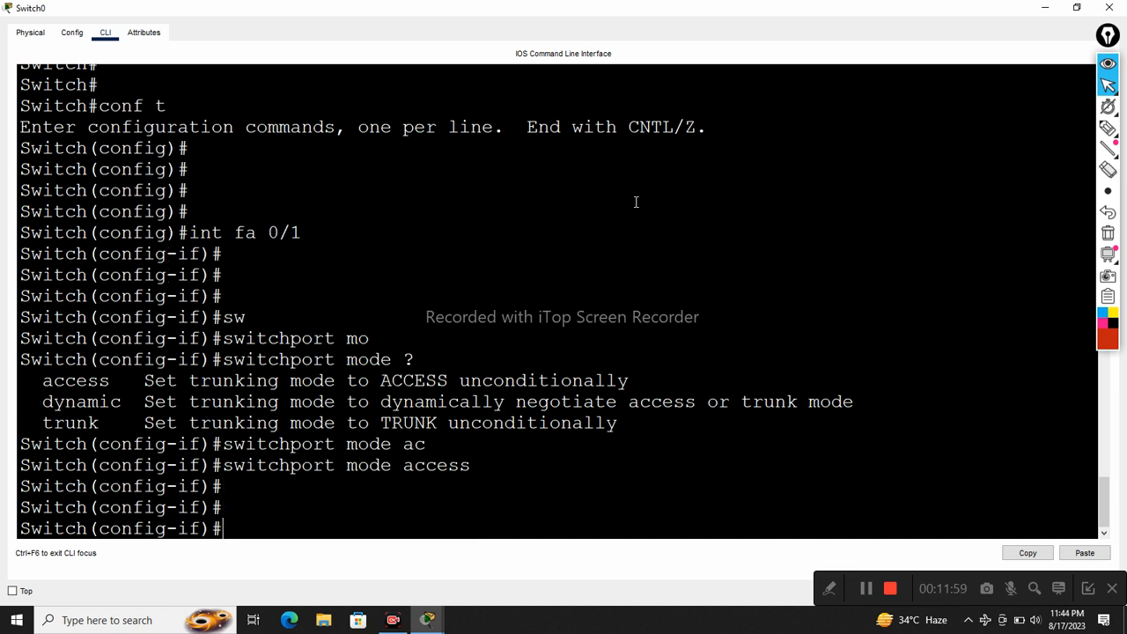
# Assign interface fa 0/1 to VLAN 5 with switchport access vlan 5.
pyautogui.write('sw')
pyautogui.press('Tab')
pyautogui.write('acc')
pyautogui.press('Tab')
pyautogui.press('Tab')
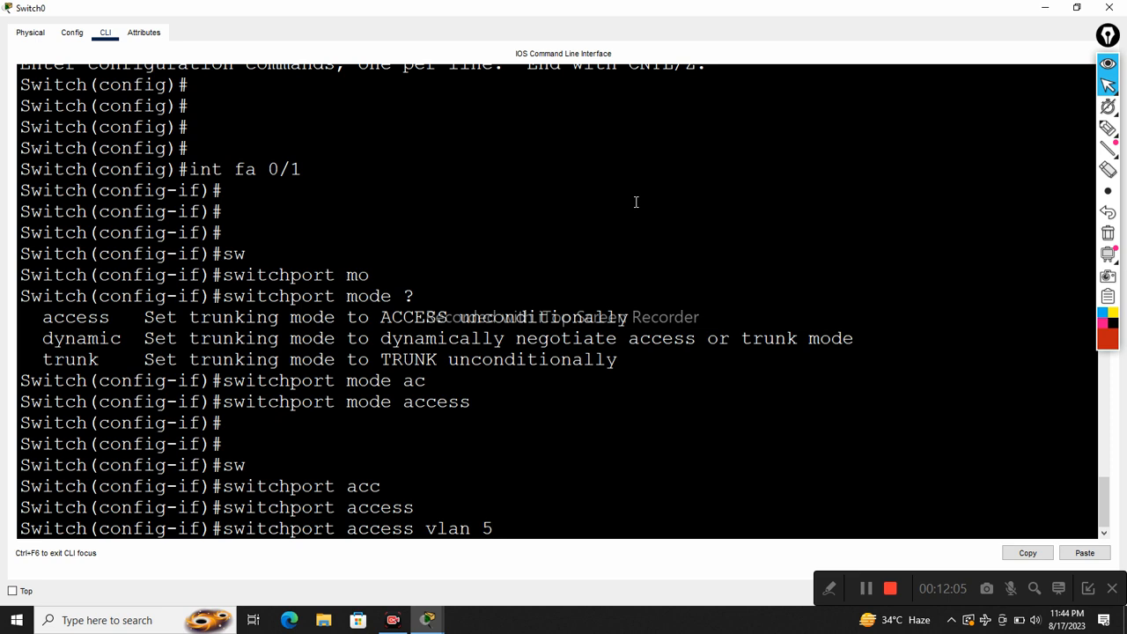
pyautogui.press('Return')
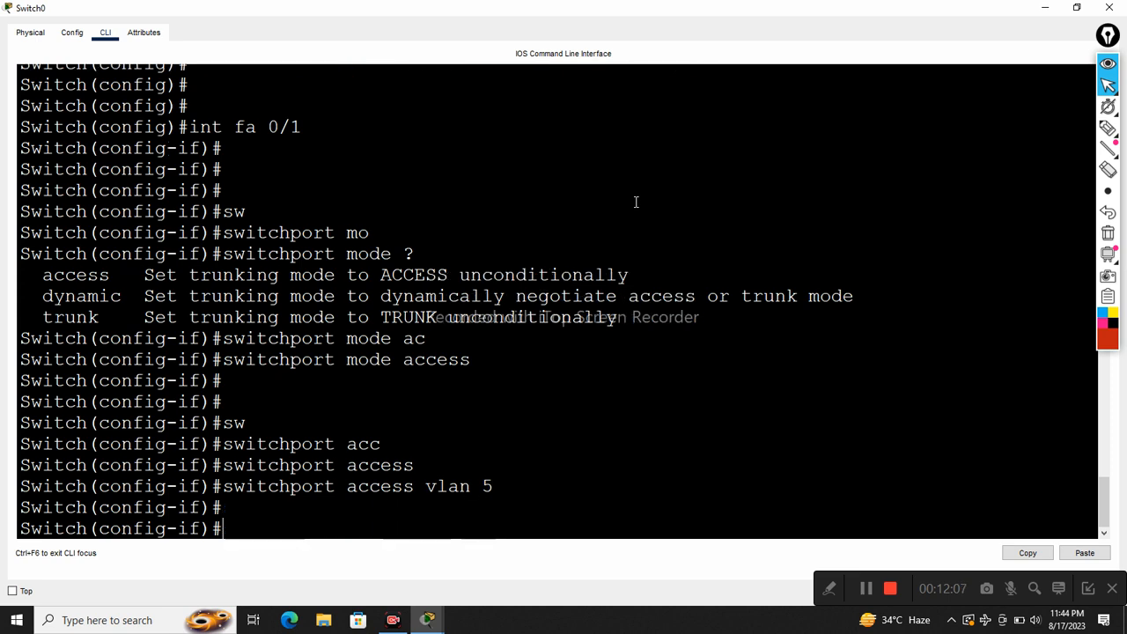
pyautogui.press('Return')
pyautogui.press('Return')
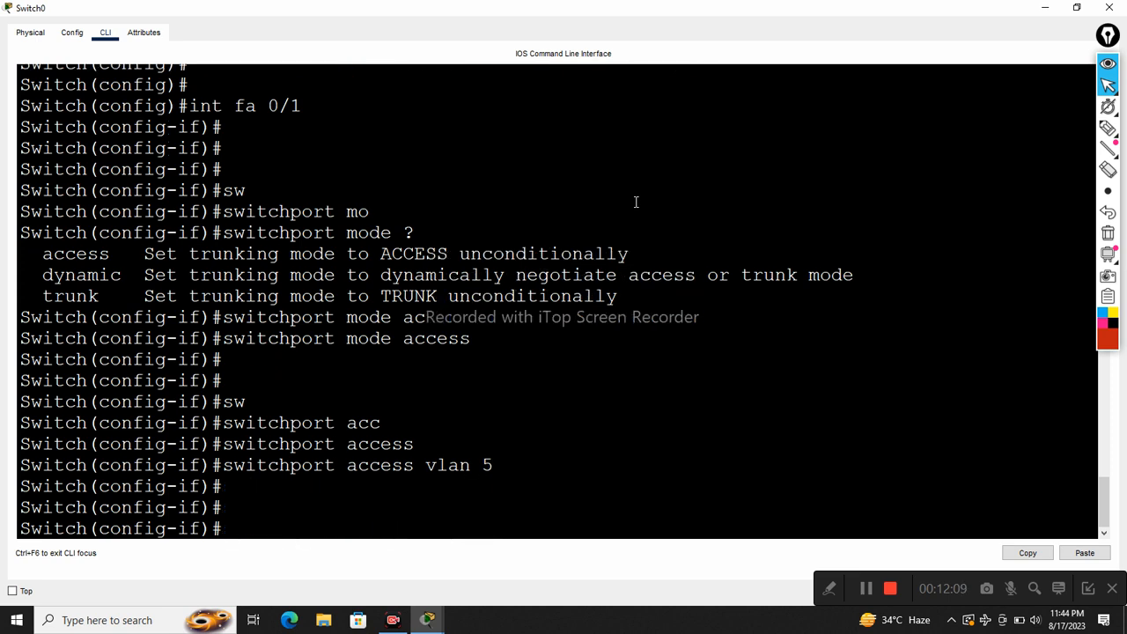
# Leave the fa 0/1 configuration, enter interface fa 0/2 and set it to access mode with switchport mode access.
pyautogui.write('ex')
pyautogui.press('Return')
pyautogui.write('int fa 0')
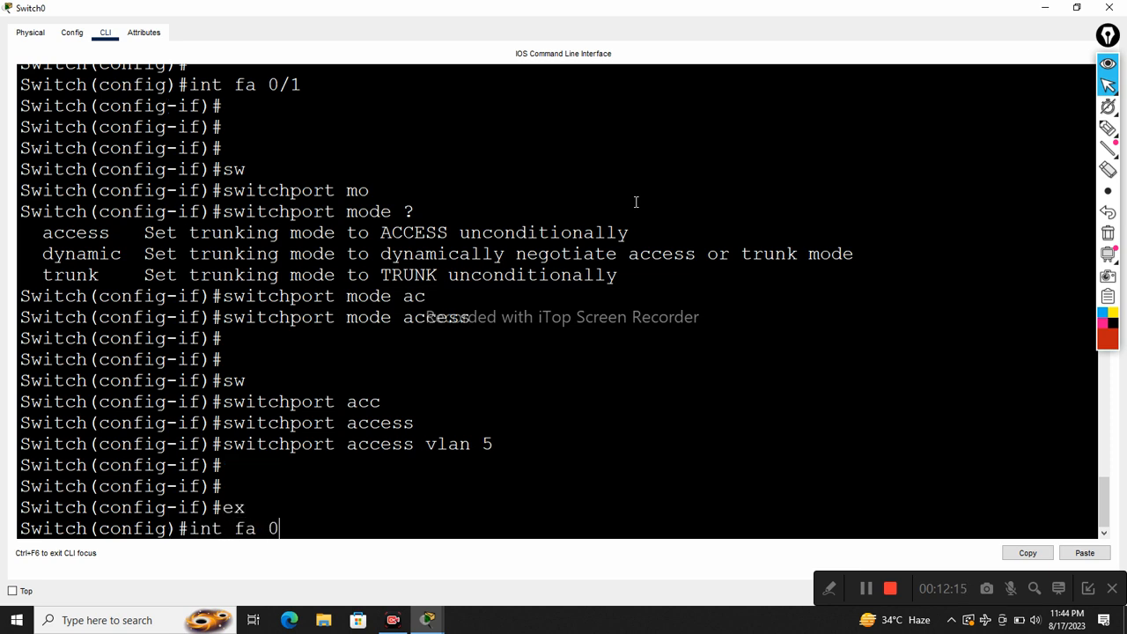
pyautogui.write('/2')
pyautogui.press('Return')
pyautogui.write('sw')
pyautogui.press('Tab')
pyautogui.write('mo')
pyautogui.press('Tab')
pyautogui.write('a')
pyautogui.press('Tab')
pyautogui.press('Return')
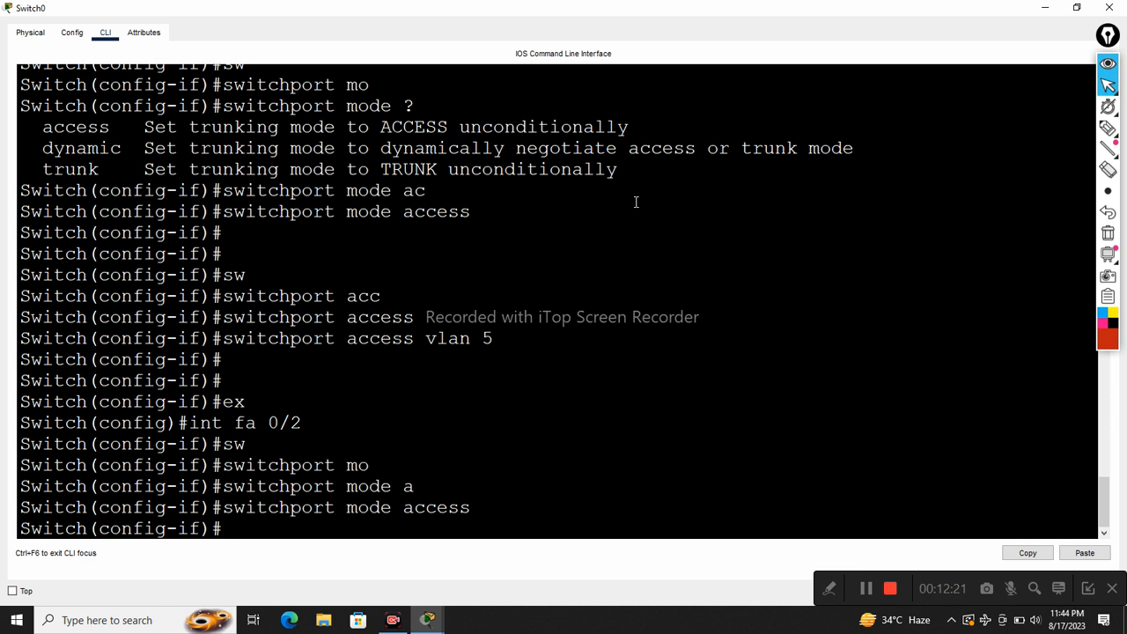
# Assign interface fa 0/2 to VLAN 5 with switchport access vlan 5 and exit to global configuration mode.
pyautogui.write('sw')
pyautogui.press('Tab')
pyautogui.write('a')
pyautogui.press('Tab')
pyautogui.press('Tab')
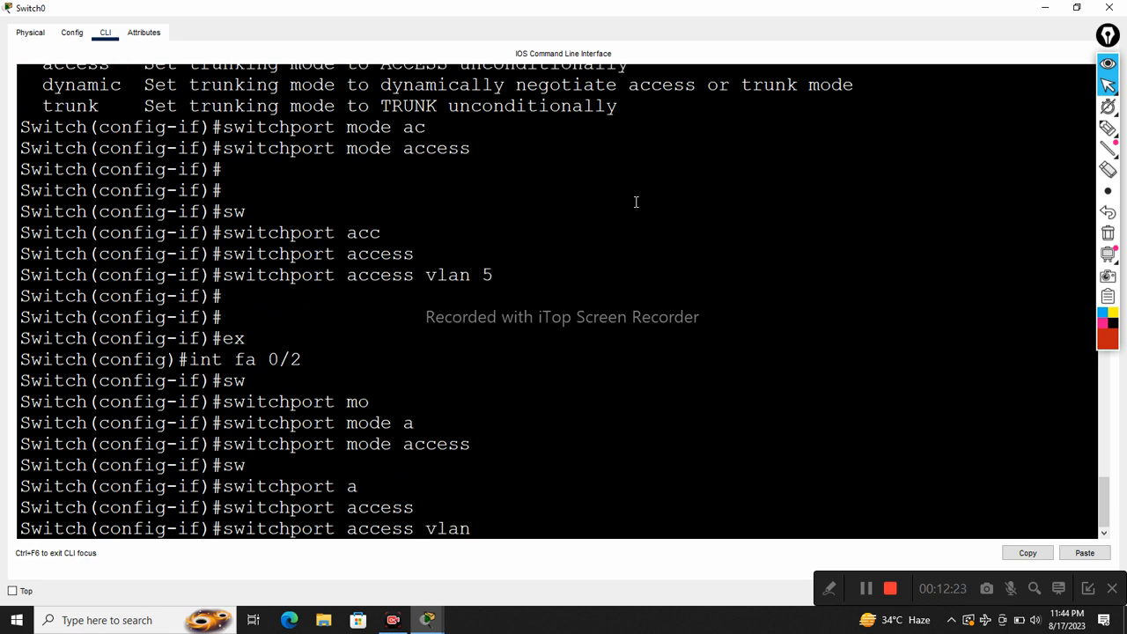
pyautogui.write('5')
pyautogui.press('Return')
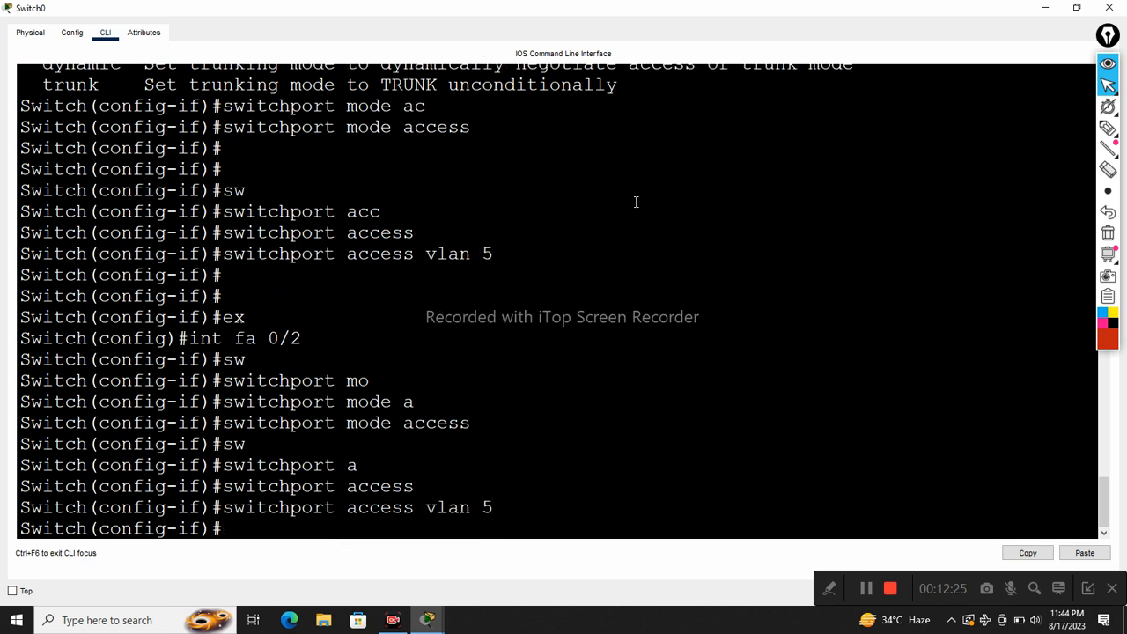
pyautogui.write('ex')
pyautogui.press('Return')
pyautogui.press('Return')
# Review the commands entered for interfaces fa 0/2 and fa 0/1, from the VLAN assignment back to the interface selection.
pyautogui.moveTo(223, 484); pyautogui.dragTo(304, 465)
pyautogui.moveTo(215, 443); pyautogui.dragTo(370, 442)
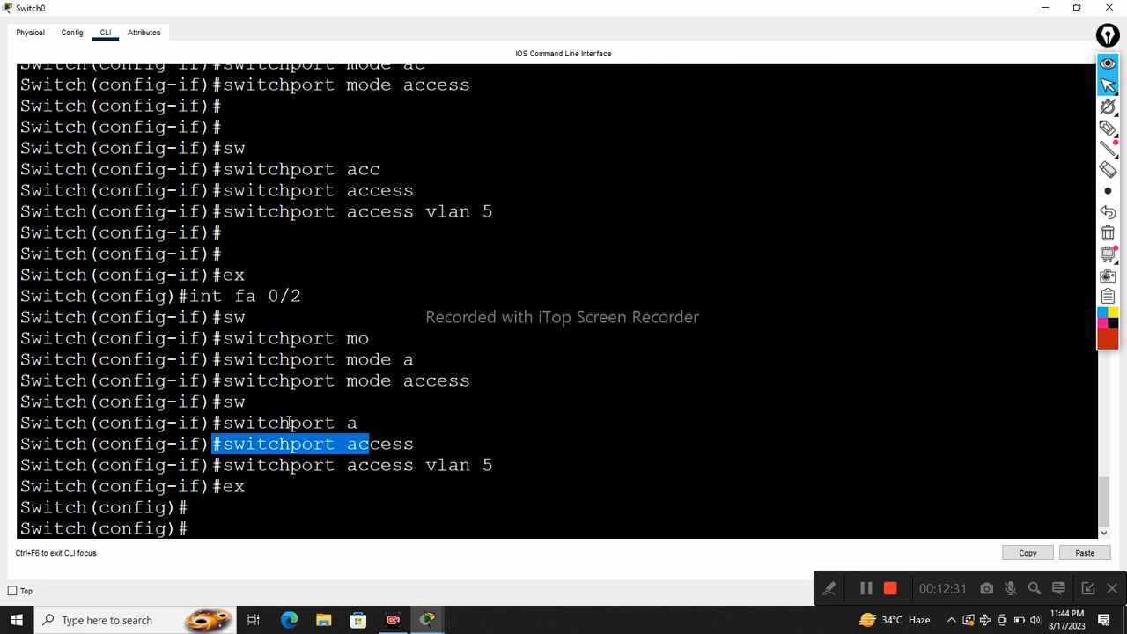
pyautogui.moveTo(221, 485); pyautogui.dragTo(328, 465)
pyautogui.moveTo(224, 380); pyautogui.dragTo(325, 380)
pyautogui.moveTo(215, 317); pyautogui.dragTo(290, 296)
pyautogui.moveTo(234, 211); pyautogui.dragTo(380, 190)
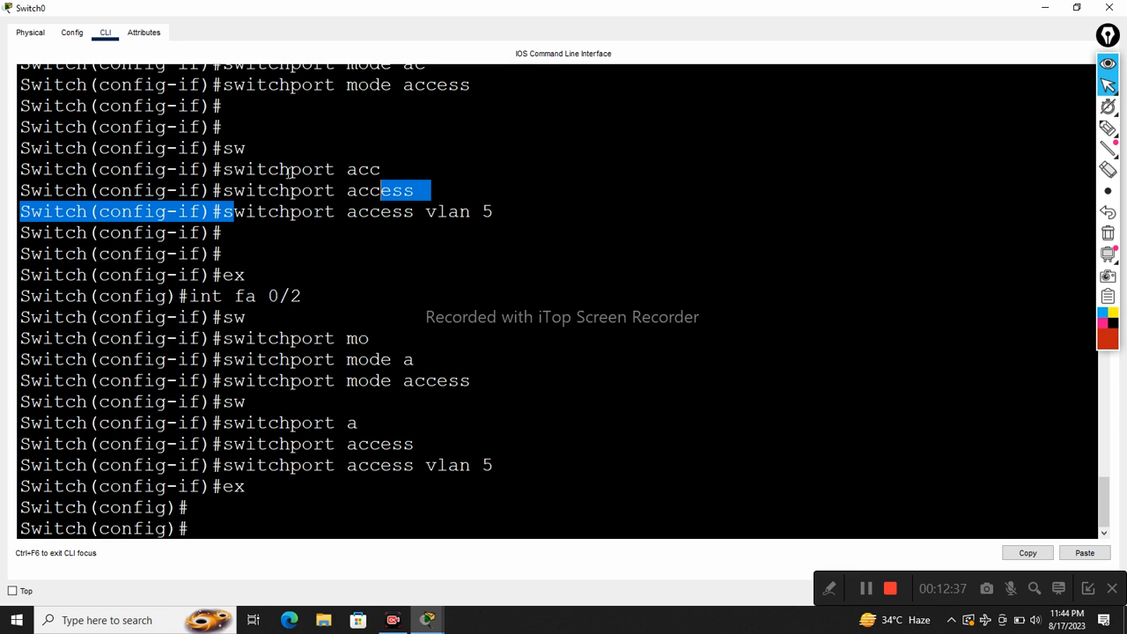
pyautogui.scroll(2, 241, 183)
pyautogui.moveTo(211, 169); pyautogui.dragTo(450, 171)
pyautogui.scroll(5, 349, 179)
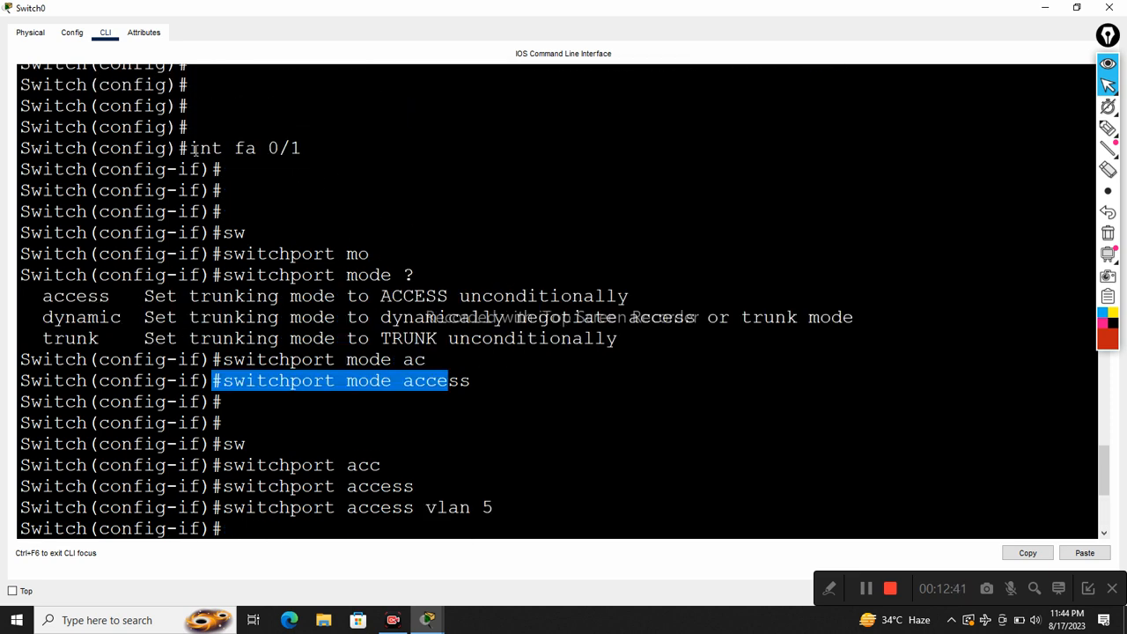
pyautogui.moveTo(192, 148); pyautogui.dragTo(302, 131)
pyautogui.click(322, 150)
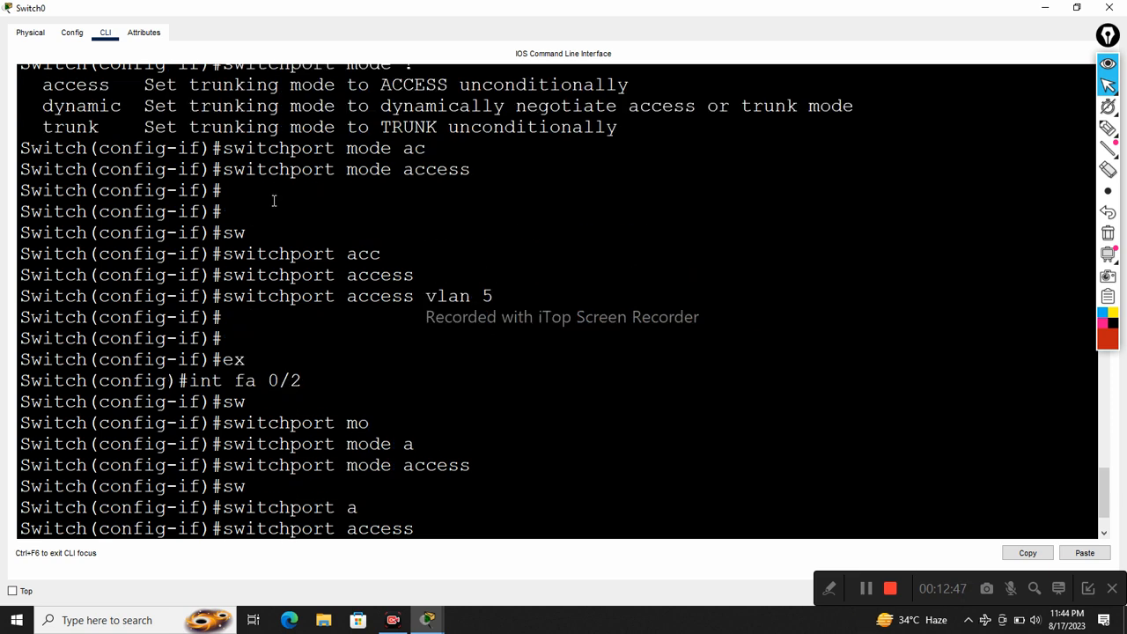
# Return to the topology and reposition PC1 and PC2 inside the green area so their switch port labels can be read.
pyautogui.click(1109, 7)
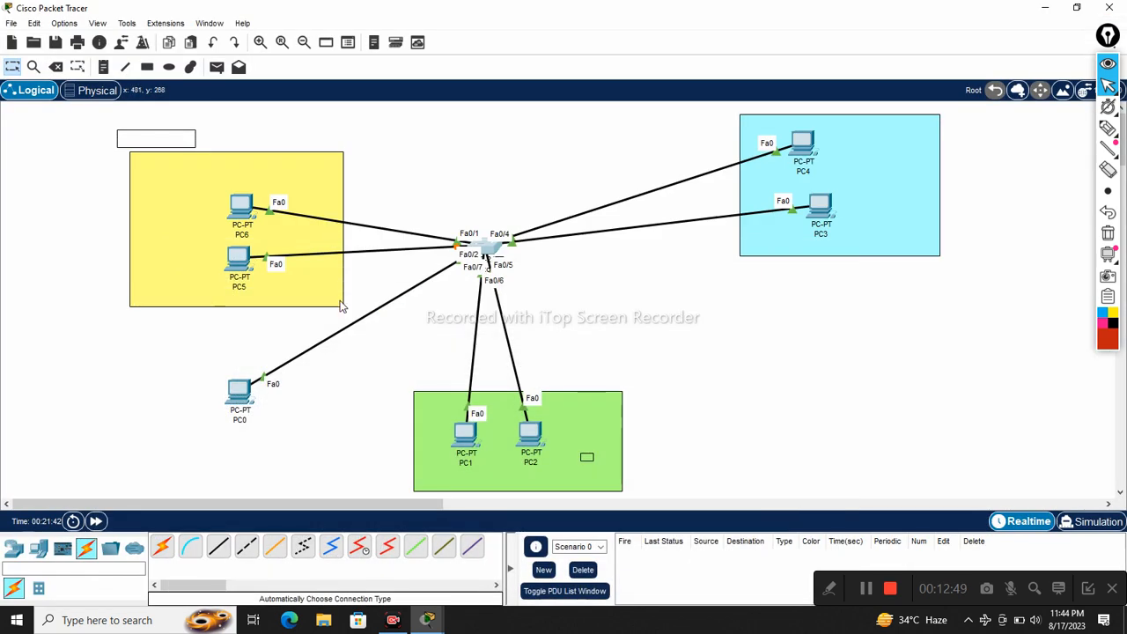
pyautogui.moveTo(471, 434); pyautogui.dragTo(447, 425)
pyautogui.moveTo(528, 438)
pyautogui.mouseDown()
pyautogui.moveTo(566, 394)
pyautogui.moveTo(568, 418)
pyautogui.moveTo(539, 433)
pyautogui.mouseUp()
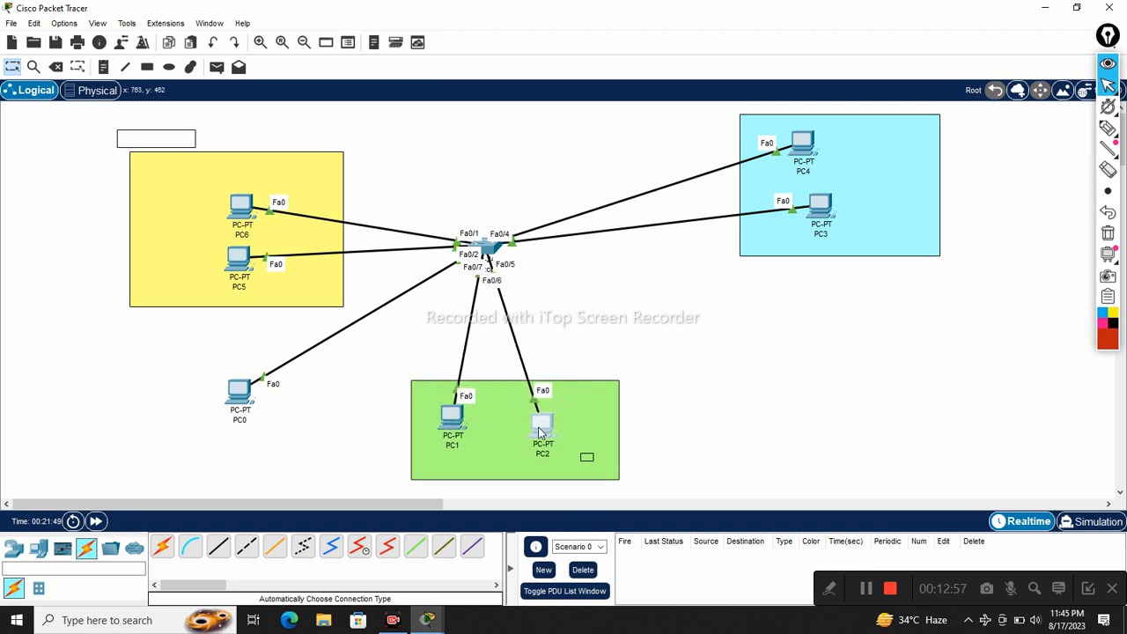
pyautogui.moveTo(684, 327); pyautogui.dragTo(357, 498)
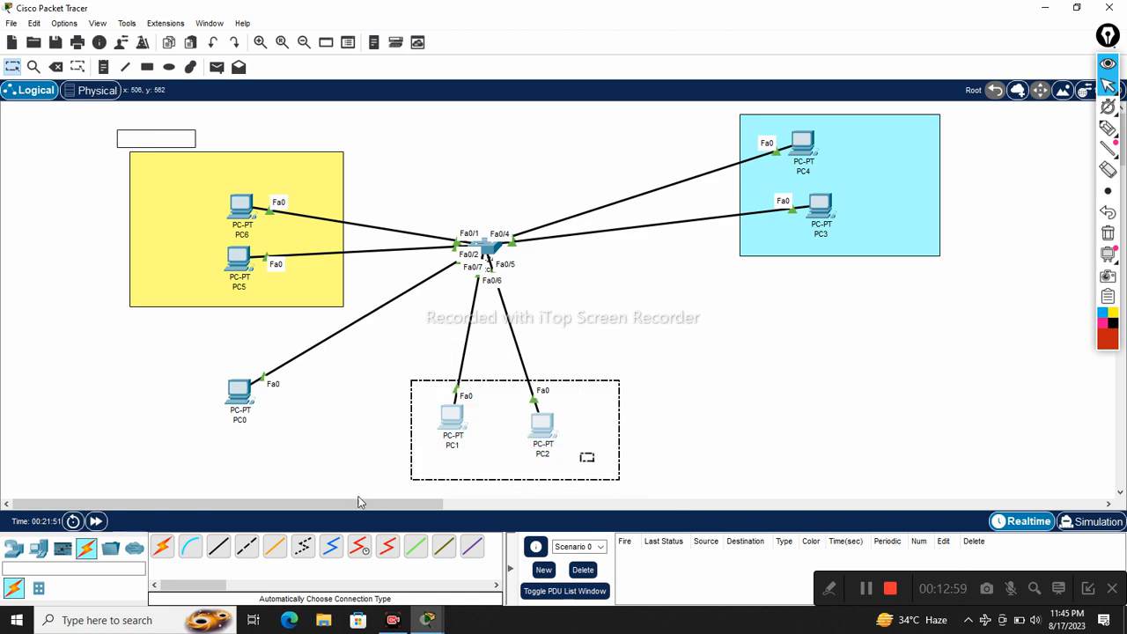
pyautogui.click(816, 335)
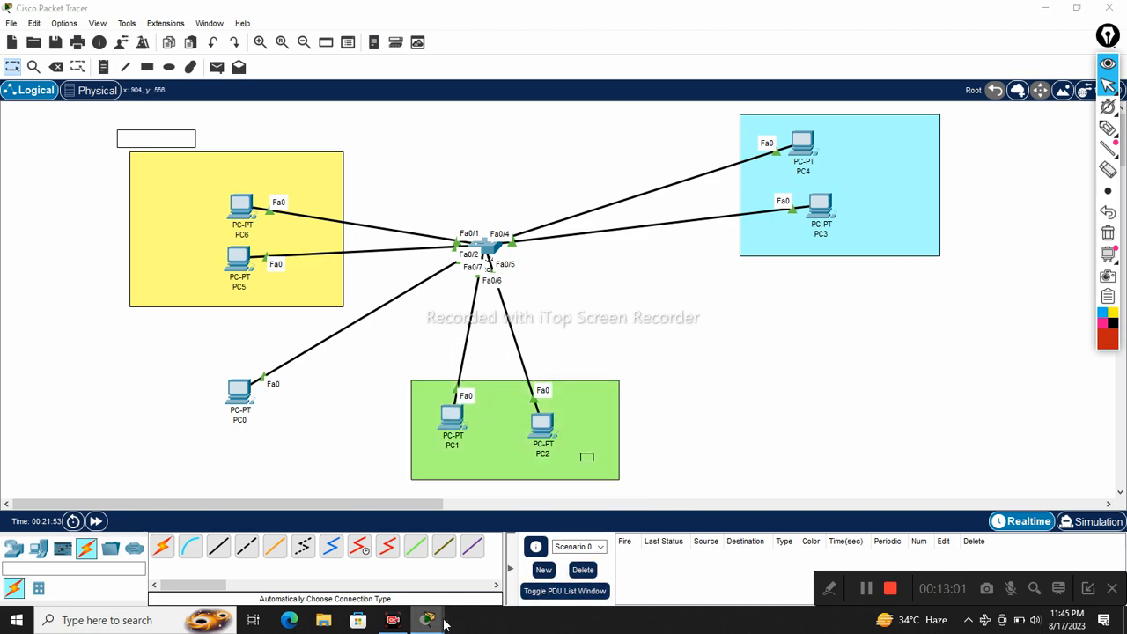
# Look up the Green VLAN's number in the earlier show vlan brief output on Switch0.
pyautogui.moveTo(429, 621)
pyautogui.click(497, 569)
pyautogui.scroll(5, 404, 362)
pyautogui.scroll(4, 404, 362)
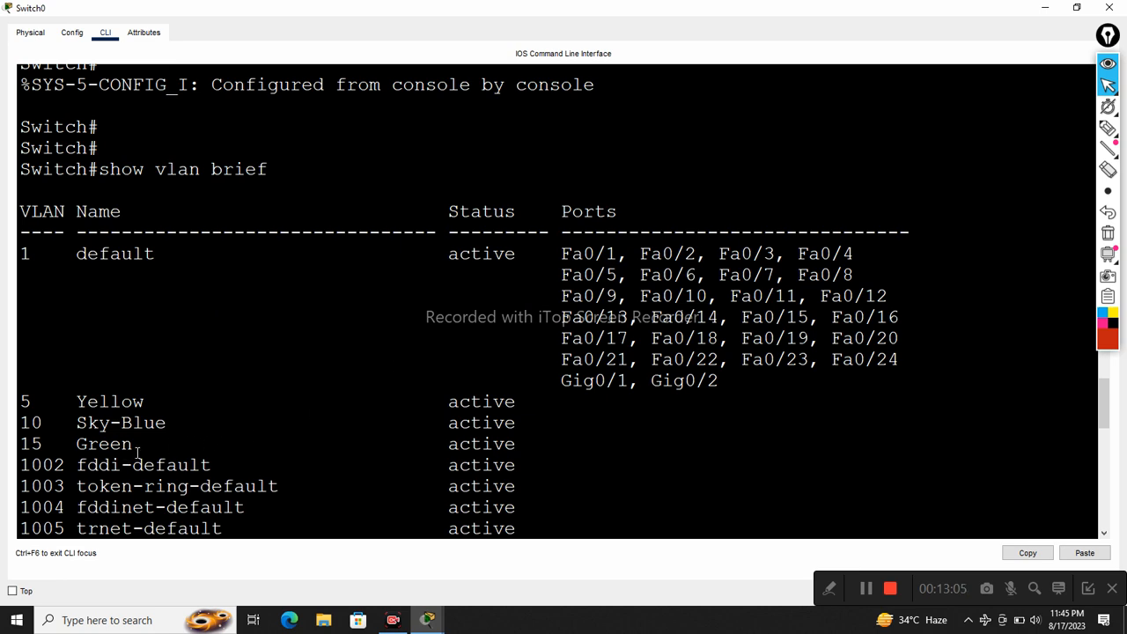
pyautogui.moveTo(137, 452); pyautogui.dragTo(21, 446)
pyautogui.scroll(-13, 294, 452)
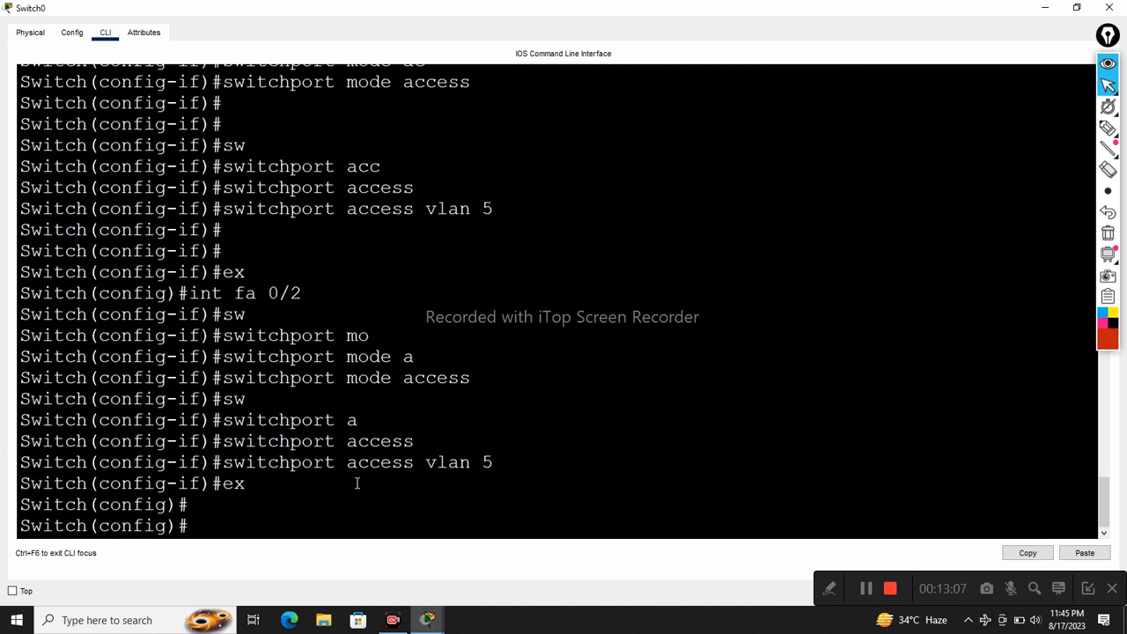
# Enter interface range configuration for fa 0/5-6 on Switch0.
pyautogui.write('int')
pyautogui.write(' fa')
pyautogui.press('BackSpace')
pyautogui.press('BackSpace')
pyautogui.press('BackSpace')
pyautogui.write('r')
pyautogui.press('Tab')
pyautogui.write('fa')
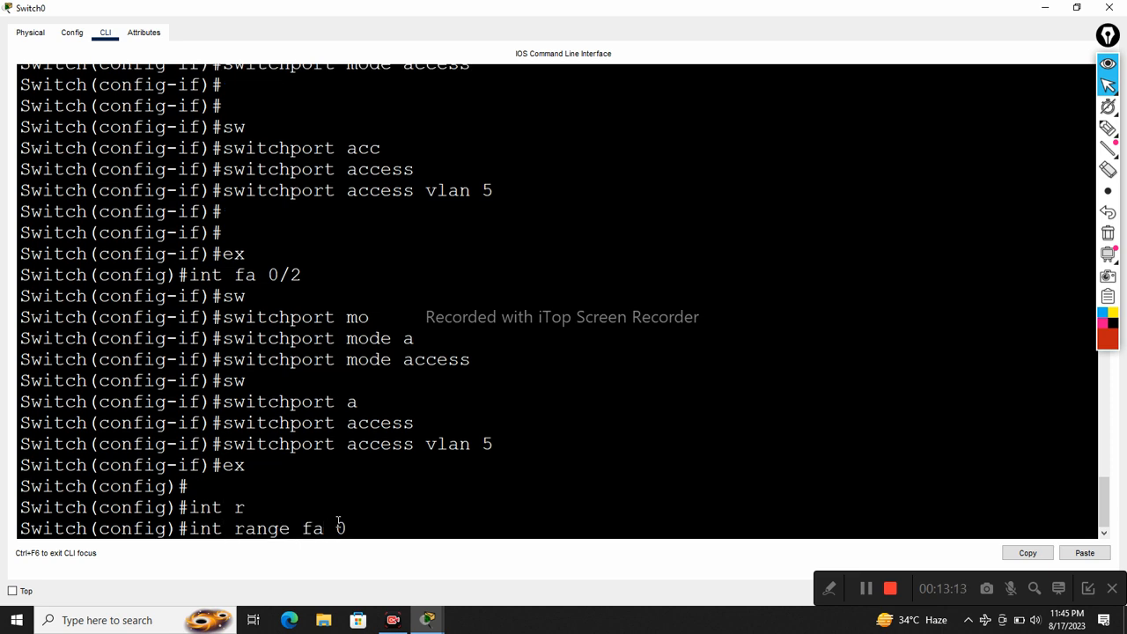
pyautogui.write(' 0/5-6')
pyautogui.press('Return')
# Set the interface range fa 0/5-6 to access mode with switchport mode access.
pyautogui.write('switchport')
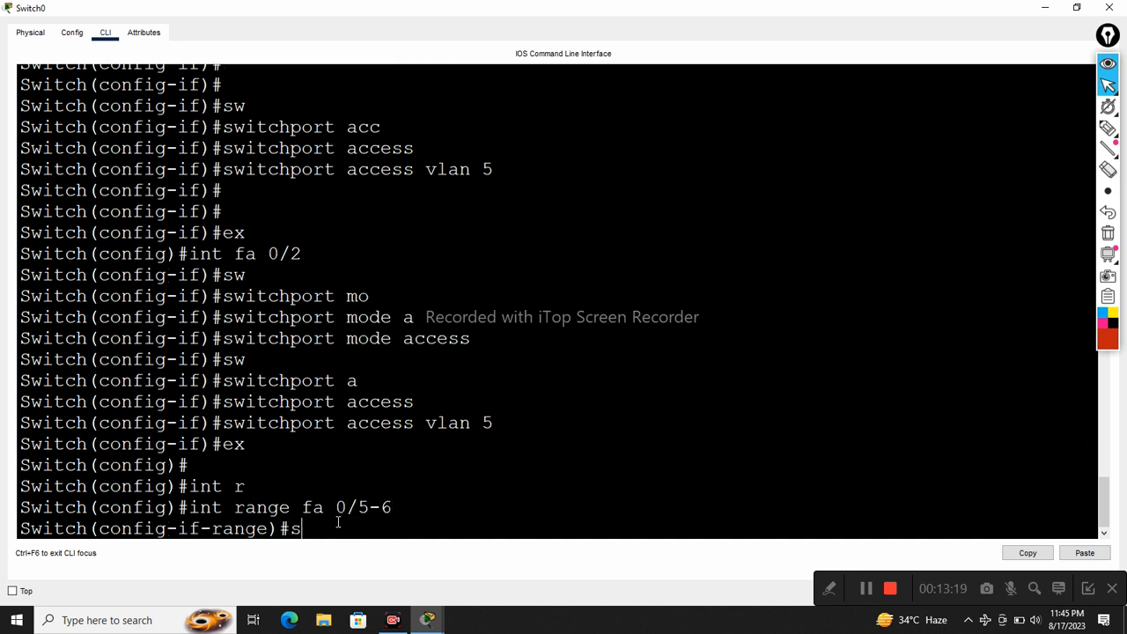
pyautogui.press('Tab')
pyautogui.press('Tab')
pyautogui.press('Tab')
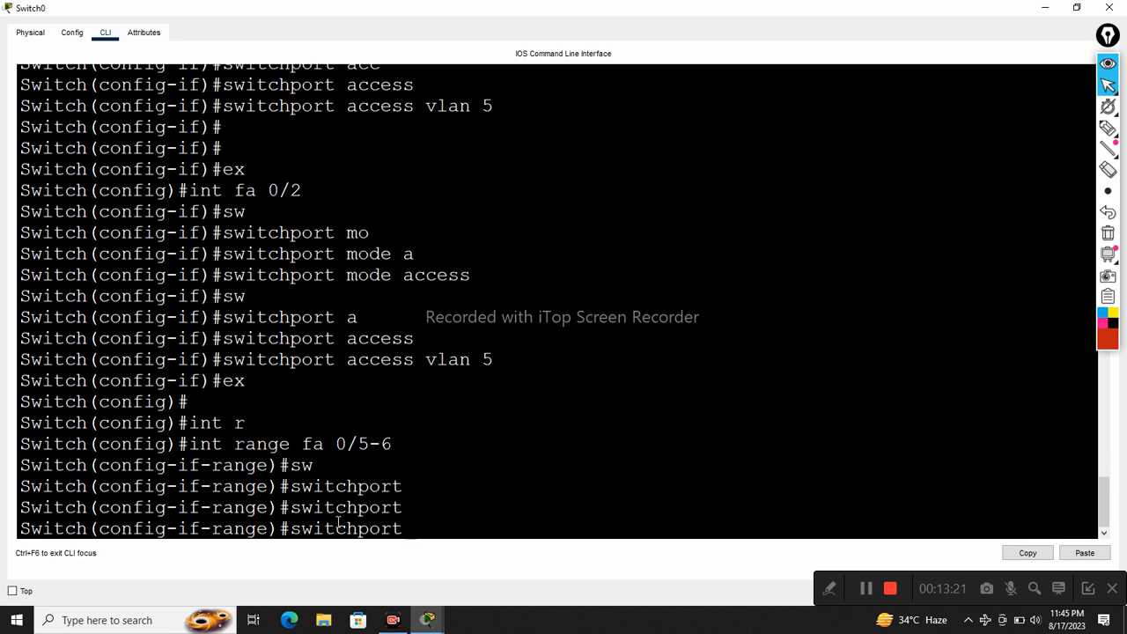
pyautogui.write('m')
pyautogui.press('Tab')
pyautogui.write('ac')
pyautogui.press('Tab')
pyautogui.press('Return')
# Assign the interface range fa 0/5-6 to VLAN 15 with switchport access vlan 15 and exit to global configuration mode.
pyautogui.write('switchport')
pyautogui.press('Tab')
pyautogui.write('a')
pyautogui.press('Tab')
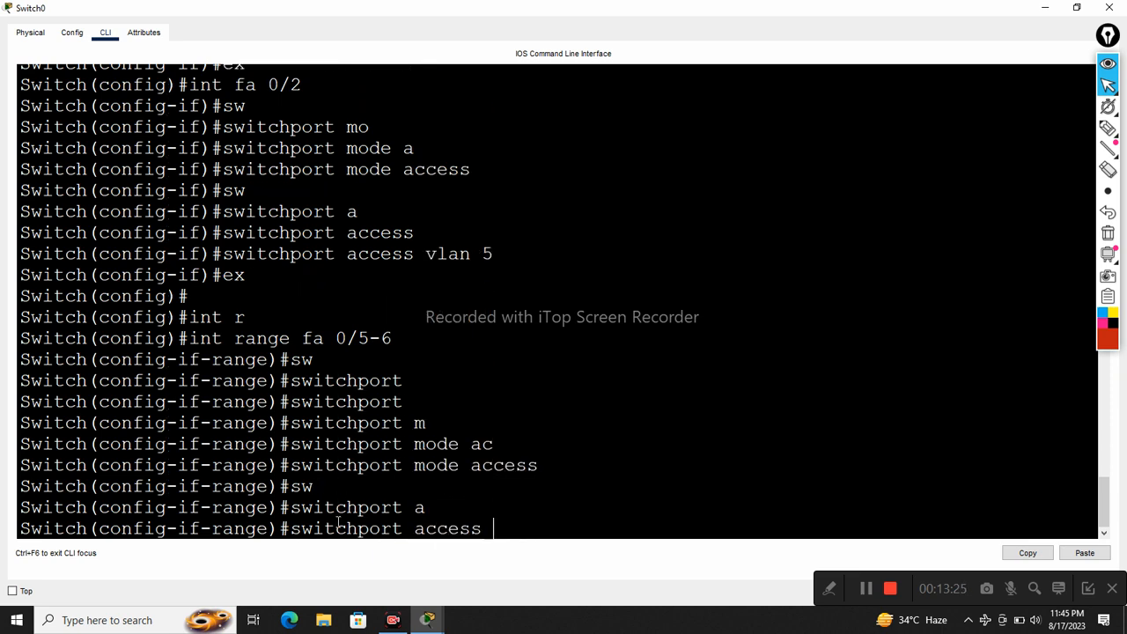
pyautogui.press('Tab')
pyautogui.write('15')
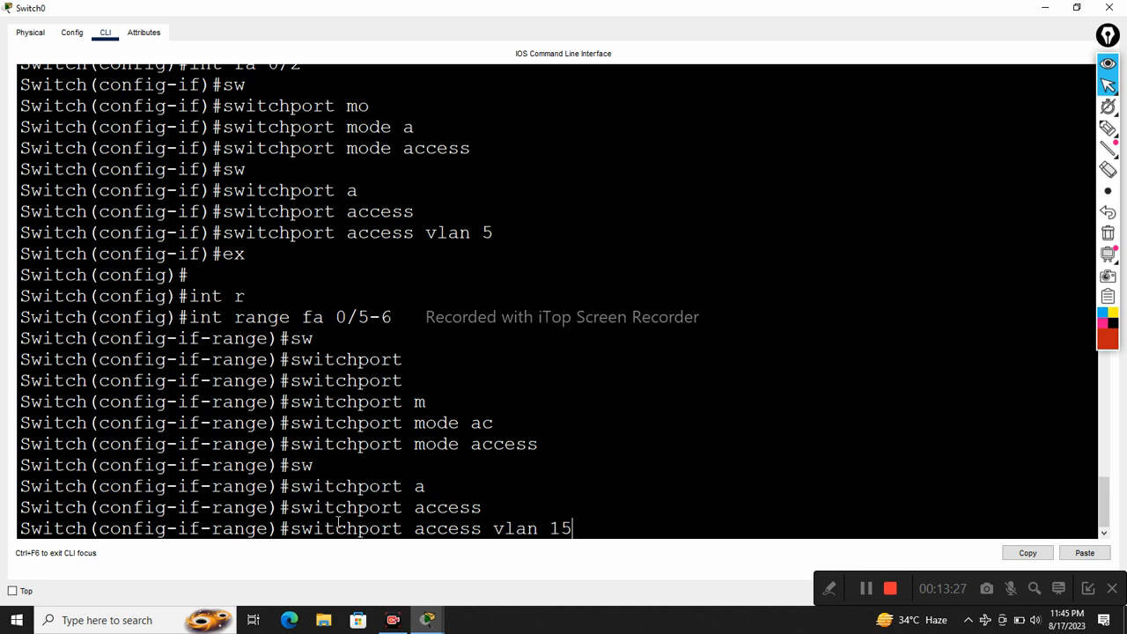
pyautogui.press('Return')
pyautogui.press('Return')
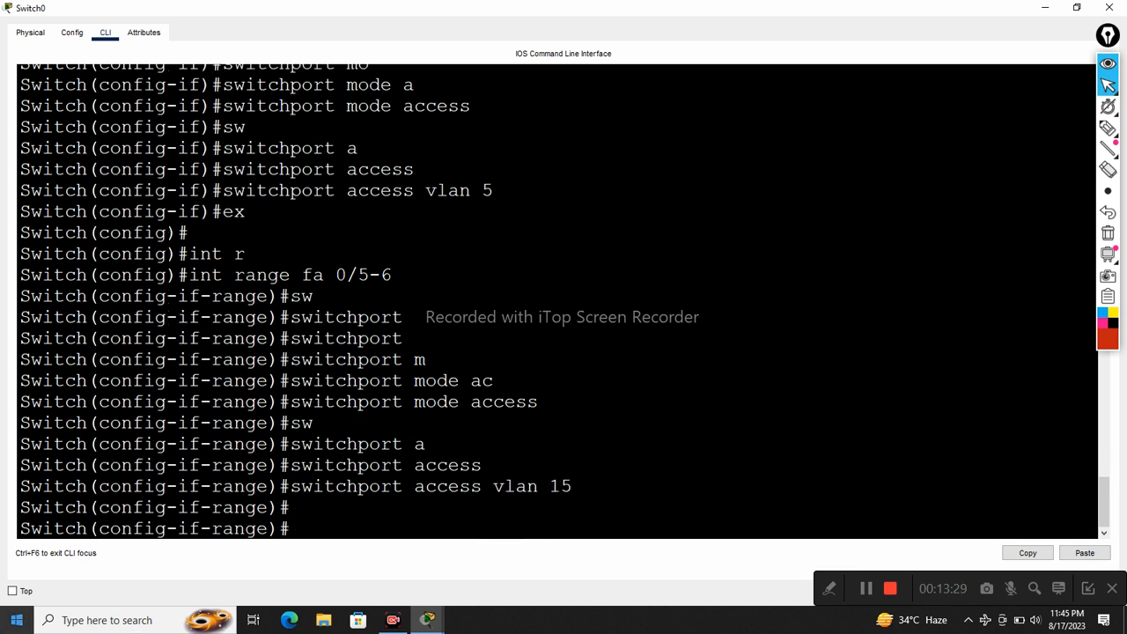
pyautogui.write('x')
pyautogui.press('Return')
pyautogui.press('Return')
pyautogui.press('Return')
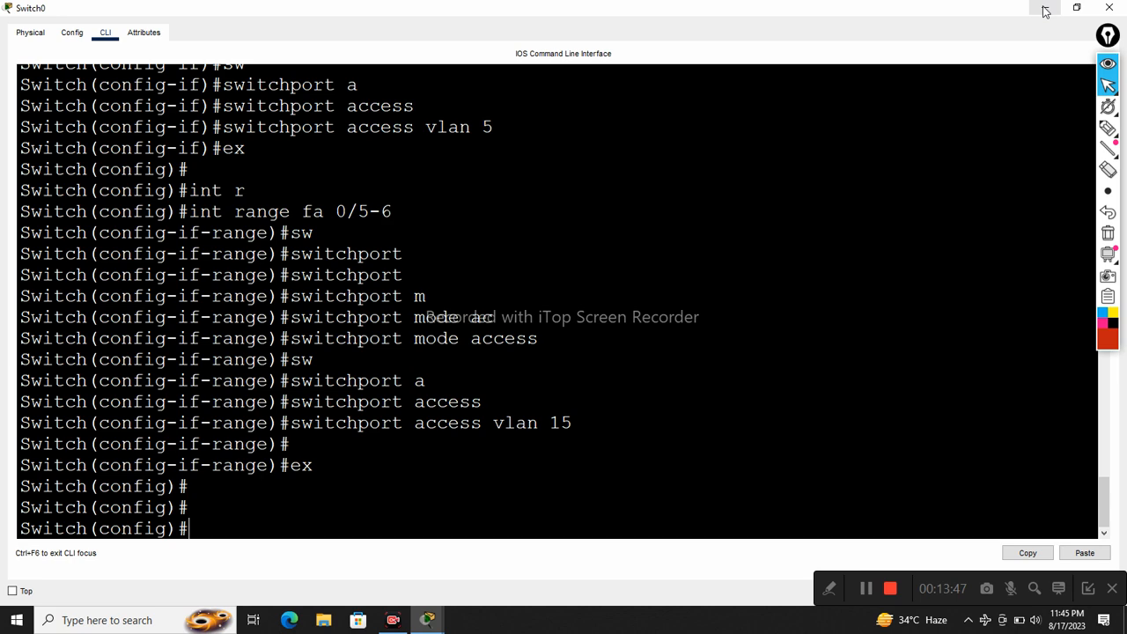
# Begin an int command on Switch0, and move PC4 directly above PC3 in the topology's sky-blue area.
pyautogui.write('int')
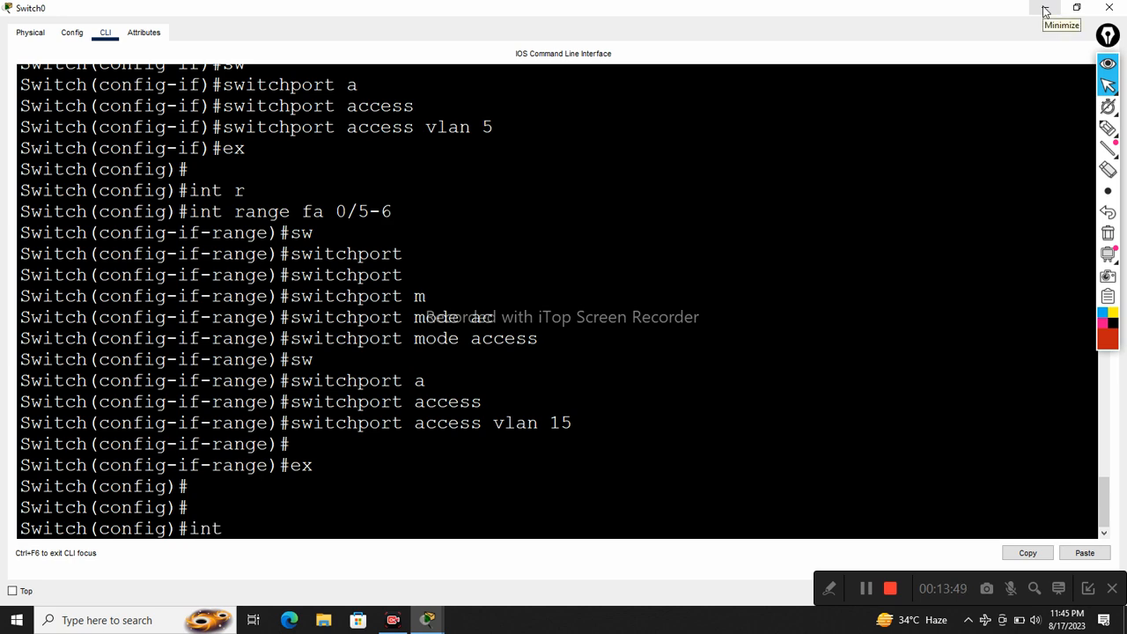
pyautogui.moveTo(427, 620)
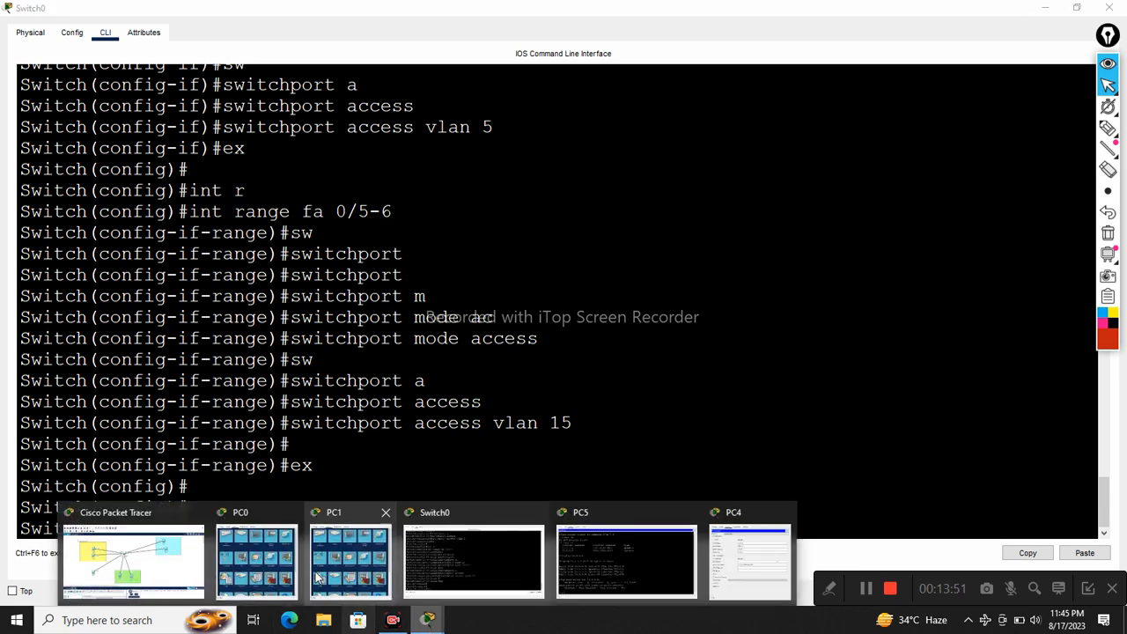
pyautogui.click(133, 561)
pyautogui.moveTo(545, 123); pyautogui.dragTo(818, 142)
pyautogui.moveTo(818, 211)
pyautogui.mouseDown()
pyautogui.moveTo(715, 186)
pyautogui.moveTo(817, 208)
pyautogui.mouseUp()
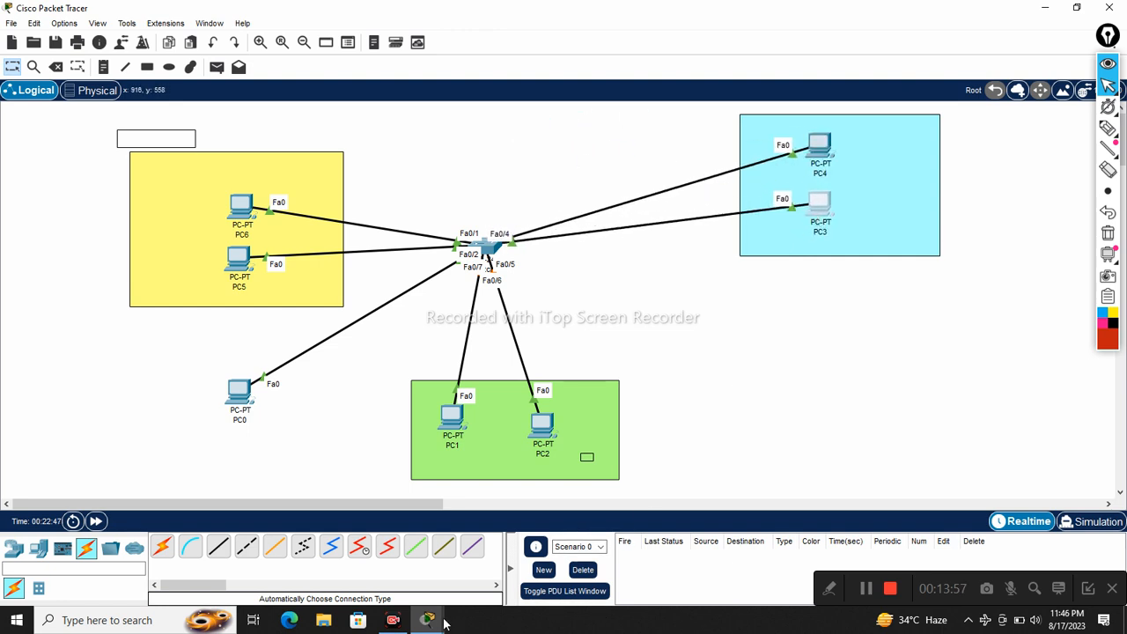
# Return to Switch0's command line and enter interface range configuration for fa 0/3-4.
pyautogui.moveTo(447, 622)
pyautogui.click(529, 546)
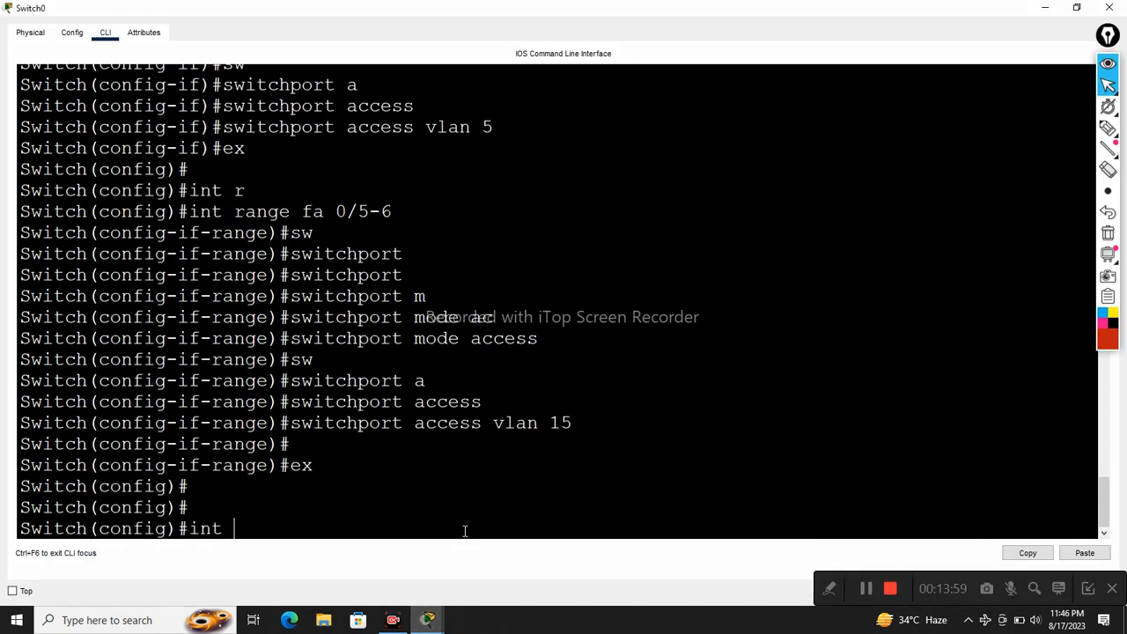
pyautogui.write('r')
pyautogui.press('Tab')
pyautogui.write('fa 0/3-4')
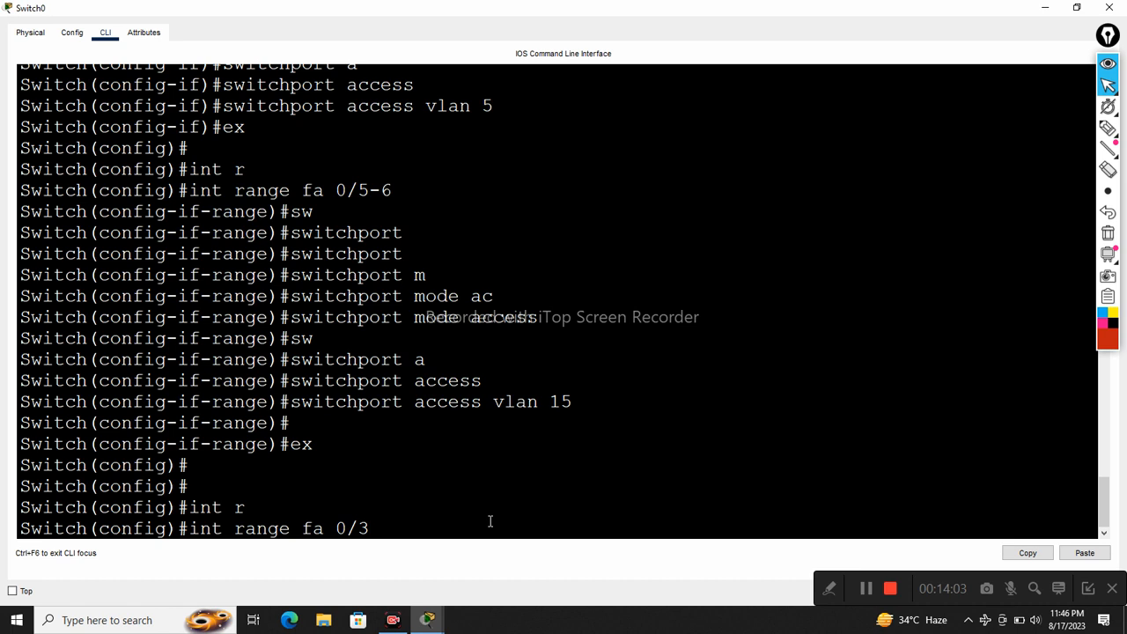
pyautogui.press('Return')
# Set the interface range fa 0/3-4 to access mode with switchport mode access.
pyautogui.write('sw')
pyautogui.press('Tab')
pyautogui.write('mi')
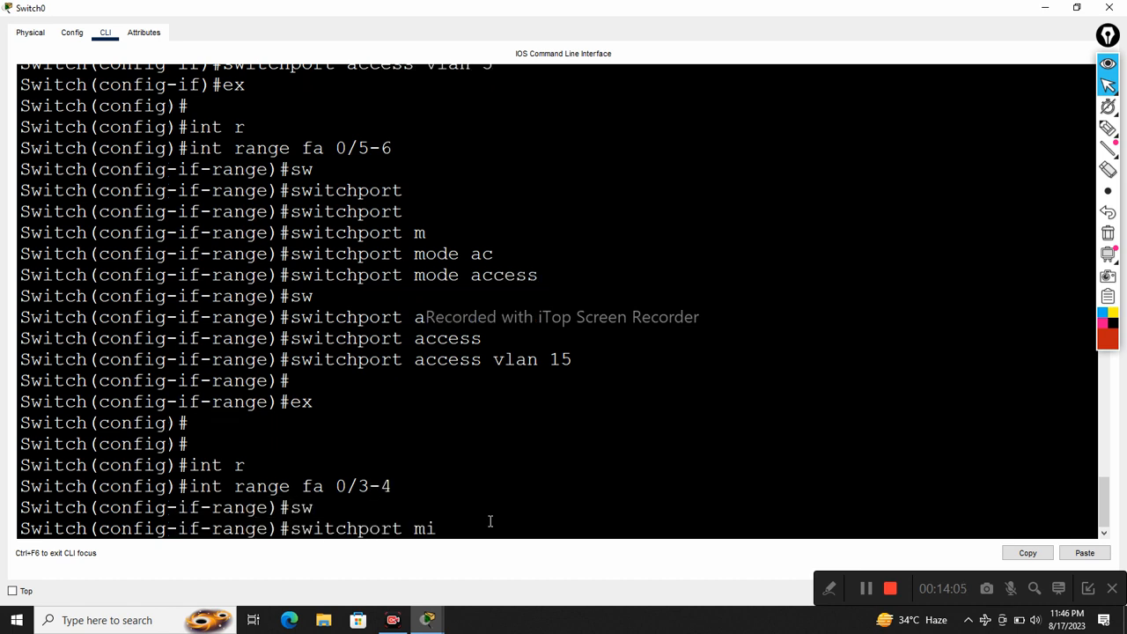
pyautogui.press('Tab')
pyautogui.press('BackSpace')
pyautogui.write('o')
pyautogui.press('Tab')
pyautogui.write('a')
pyautogui.press('Tab')
pyautogui.press('Return')
# Assign the interface range fa 0/3-4 to VLAN 10 with switchport access vlan 10 and exit to global configuration mode.
pyautogui.write('sw')
pyautogui.press('Tab')
pyautogui.write('a')
pyautogui.press('Tab')
pyautogui.write('vlan 1')
pyautogui.write('10')
pyautogui.press('Return')
pyautogui.press('Return')
pyautogui.press('Return')
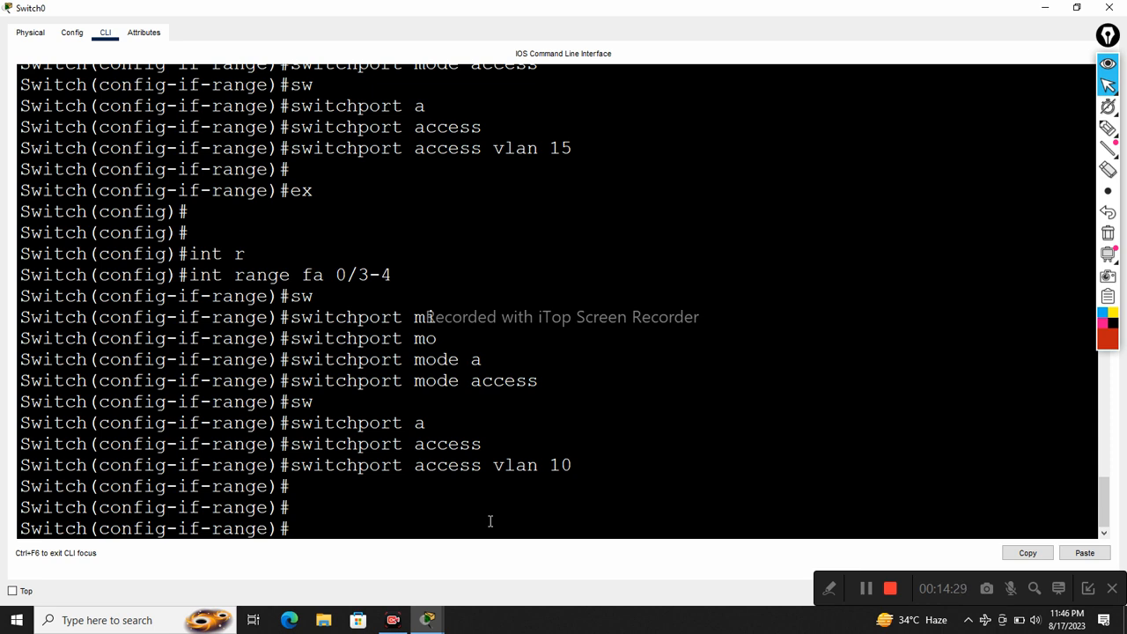
pyautogui.press('Return')
pyautogui.press('Return')
pyautogui.write('ex')
pyautogui.press('Return')
pyautogui.press('Return')
pyautogui.press('Return')
pyautogui.press('Return')
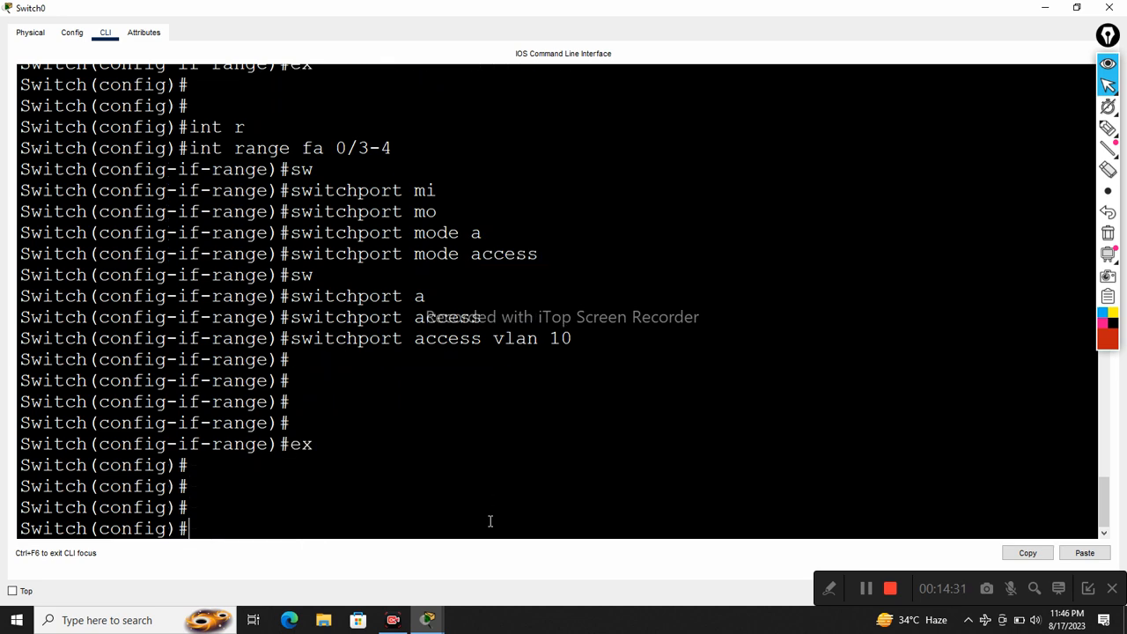
pyautogui.press('Return')
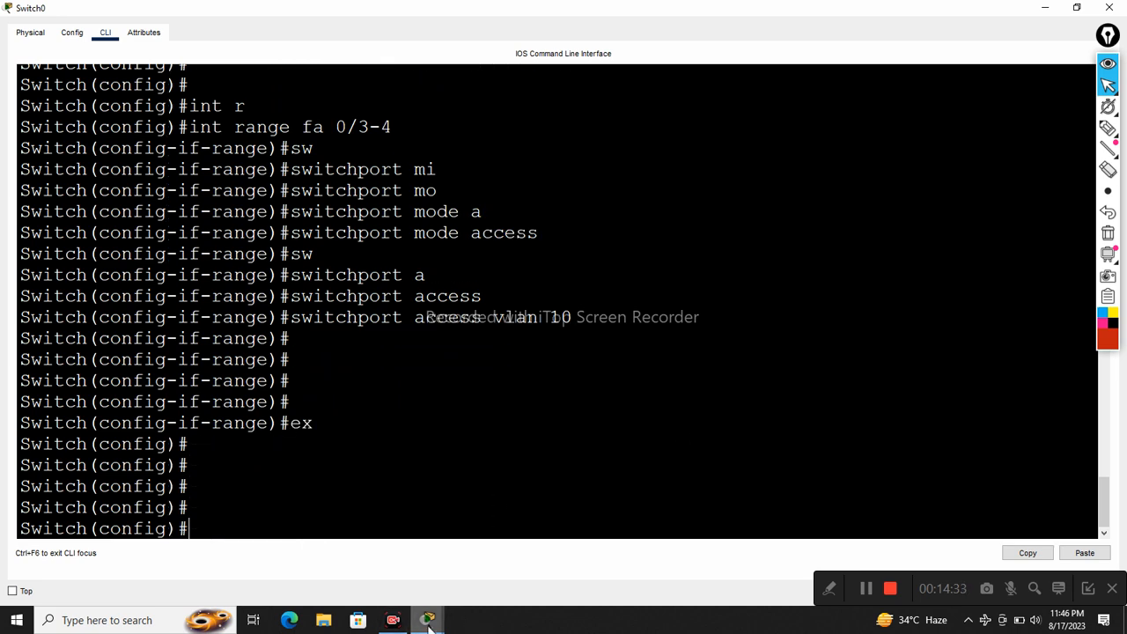
# Repeat the ping to 10.0.0.8 from PC5's command prompt to test connectivity with the VLANs assigned.
pyautogui.moveTo(428, 626)
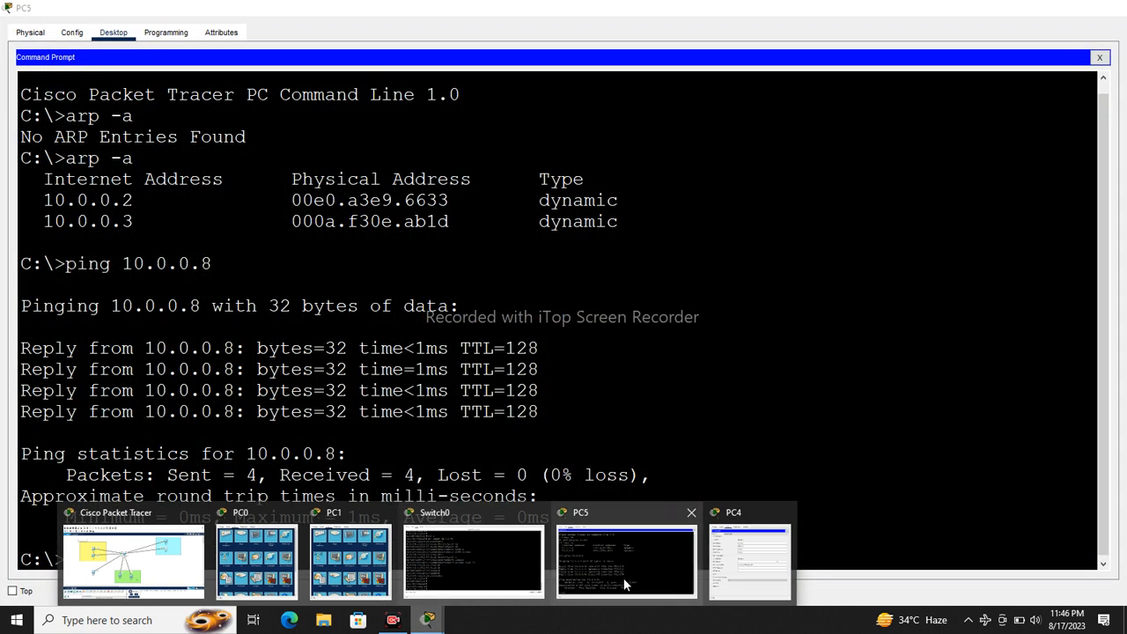
pyautogui.click(626, 560)
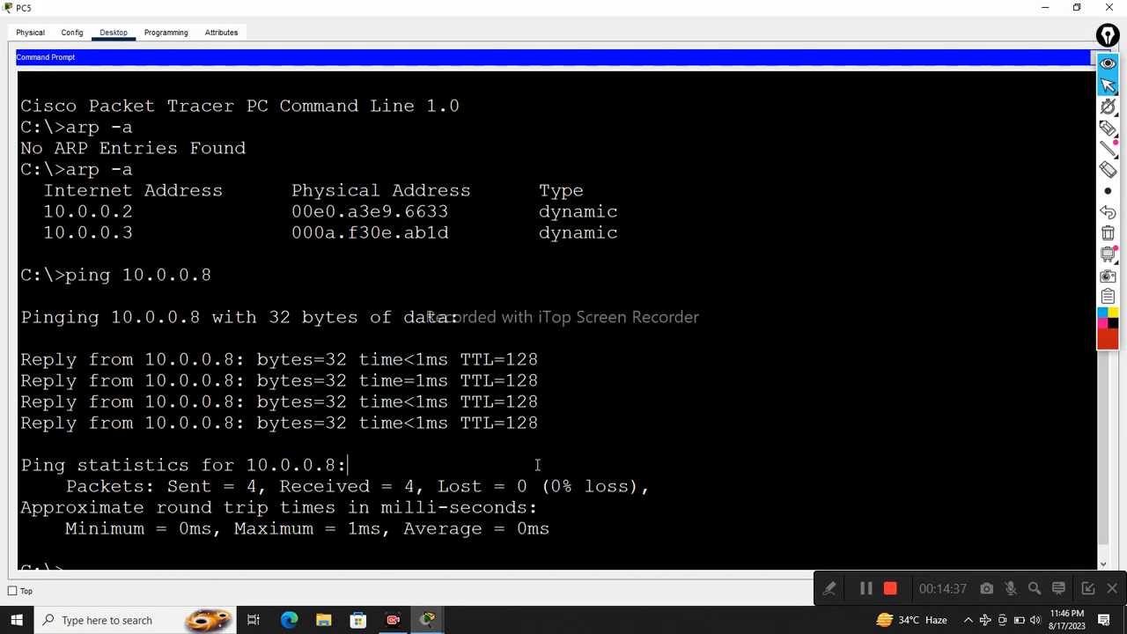
pyautogui.press('Up')
pyautogui.press('Return')
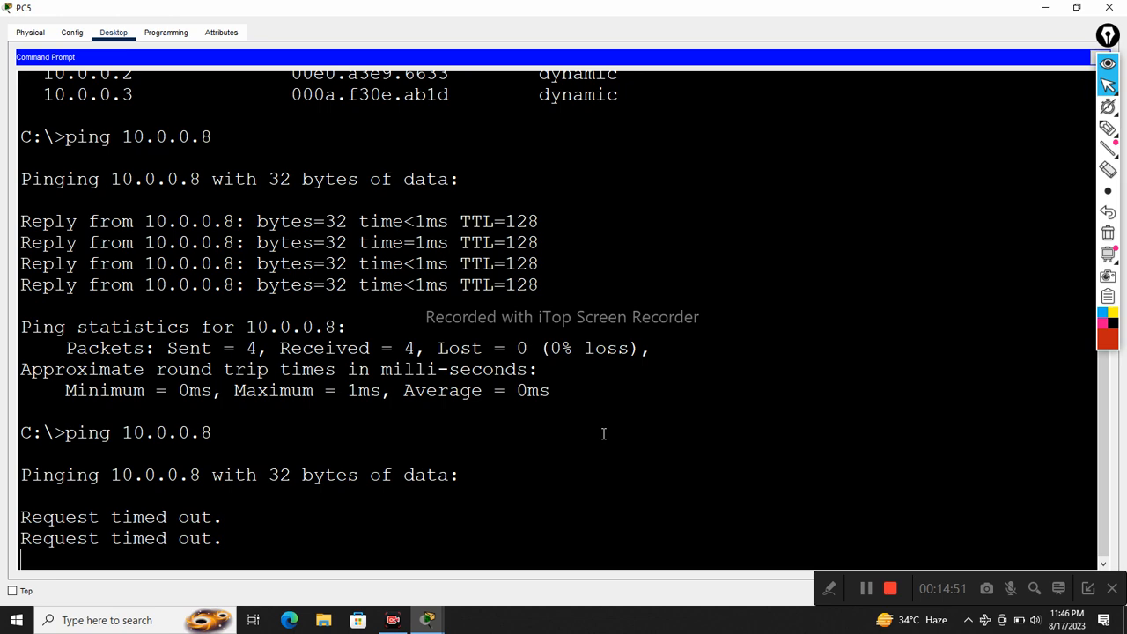
# Leave configuration mode on Switch0, run show vlan brief and check the ports of the default, Yellow, Sky-Blue and Green VLANs.
pyautogui.moveTo(429, 620)
pyautogui.click(467, 559)
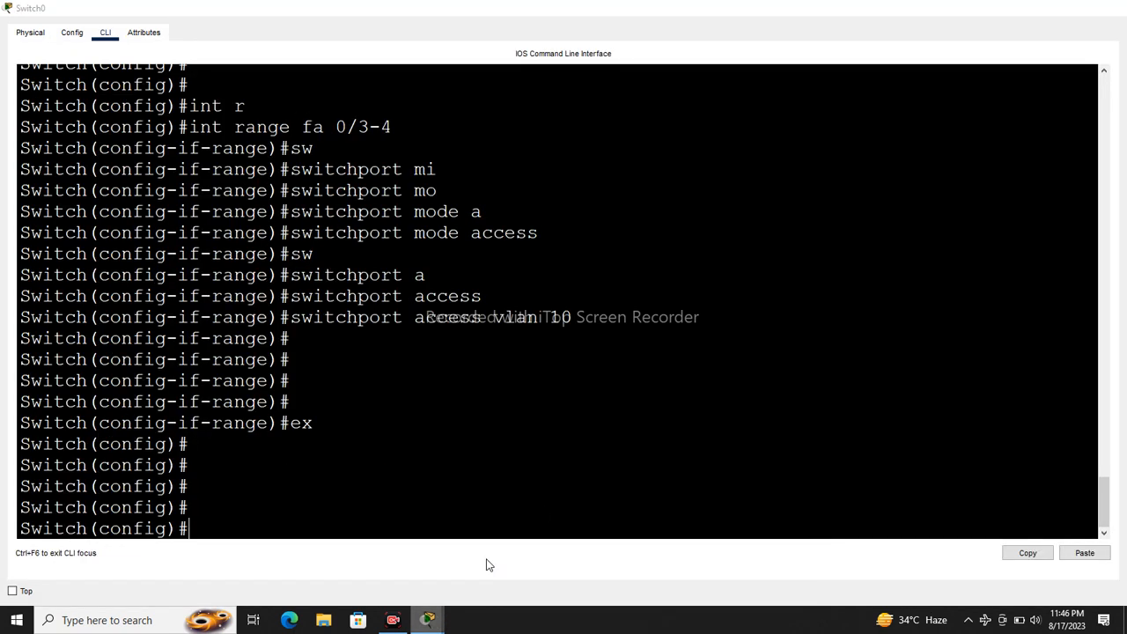
pyautogui.hotkey('ctrl', 'z')
pyautogui.press('Return')
pyautogui.press('Return')
pyautogui.press('Return')
pyautogui.write('show vlan brief')
pyautogui.press('Return')
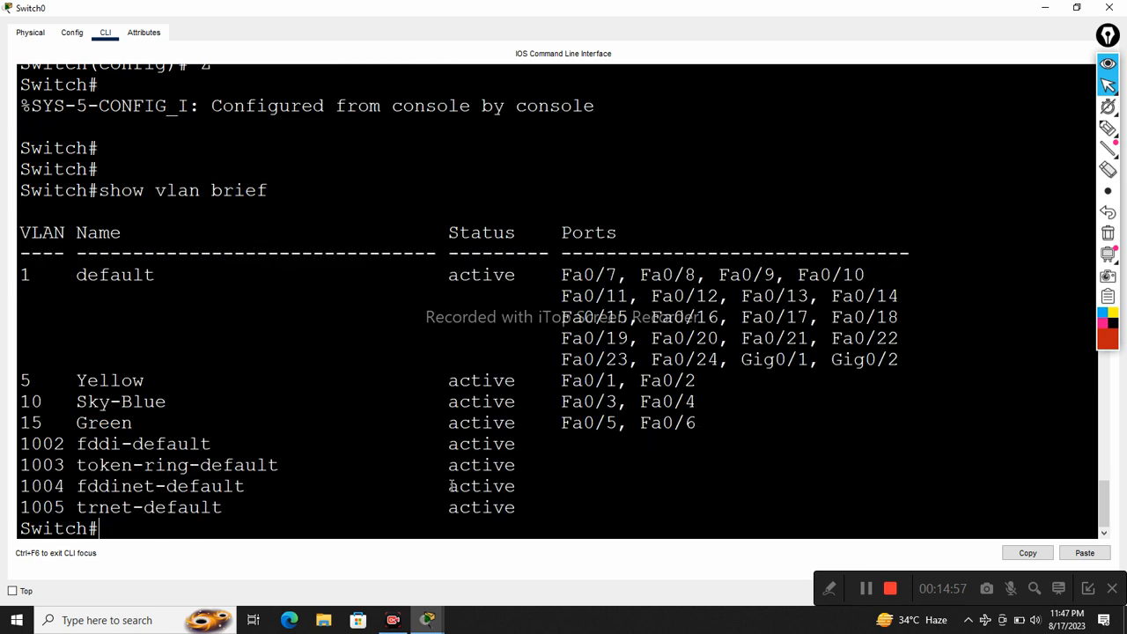
pyautogui.moveTo(698, 423); pyautogui.dragTo(562, 385)
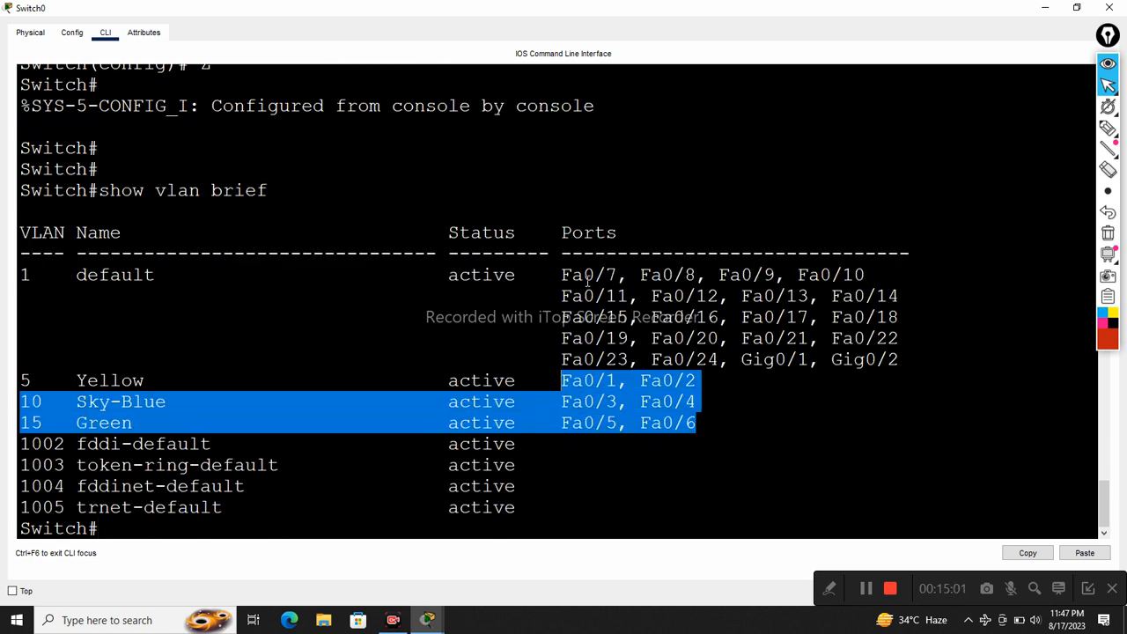
pyautogui.moveTo(557, 278); pyautogui.dragTo(911, 396)
pyautogui.moveTo(572, 381); pyautogui.dragTo(707, 422)
pyautogui.click(808, 458)
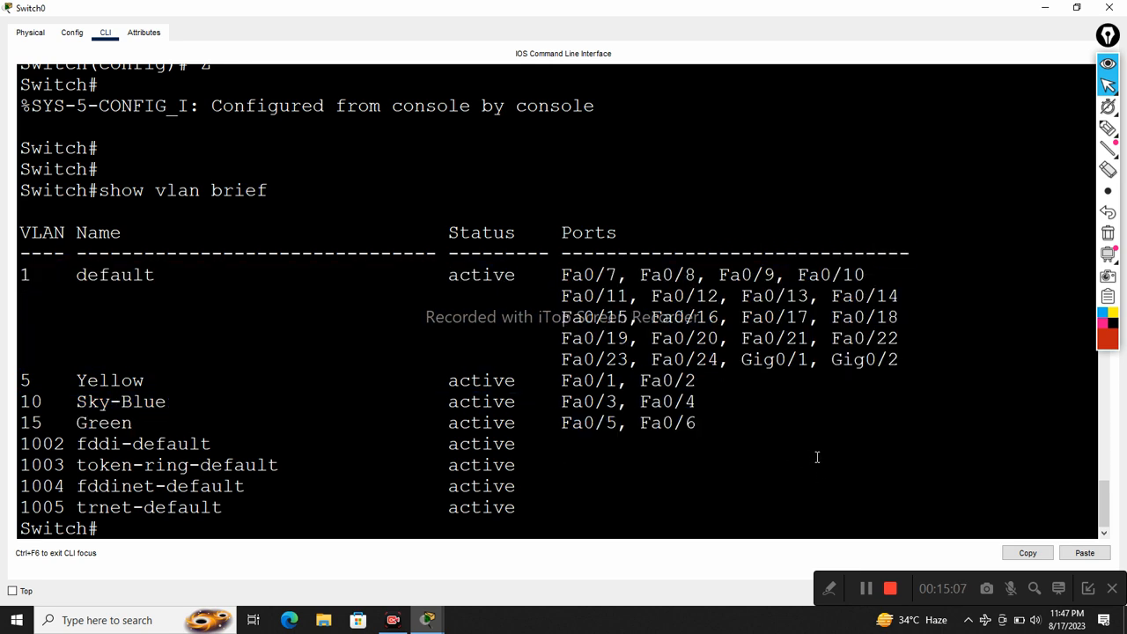